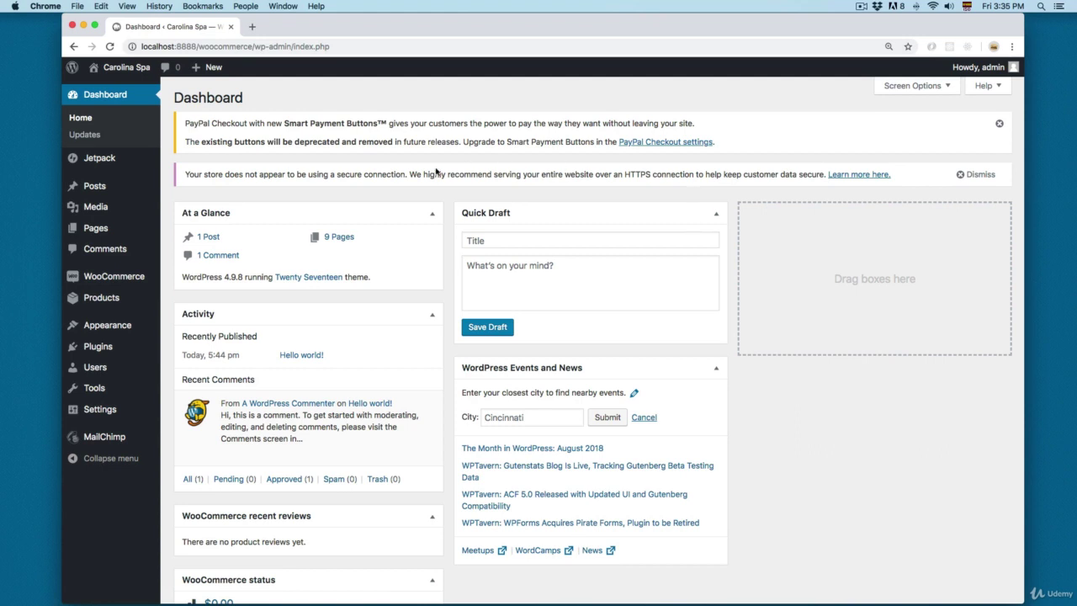
Activate the Storefront theme and open the theme customizer.
{"action": "mouse_move", "coordinate": [112, 333]}
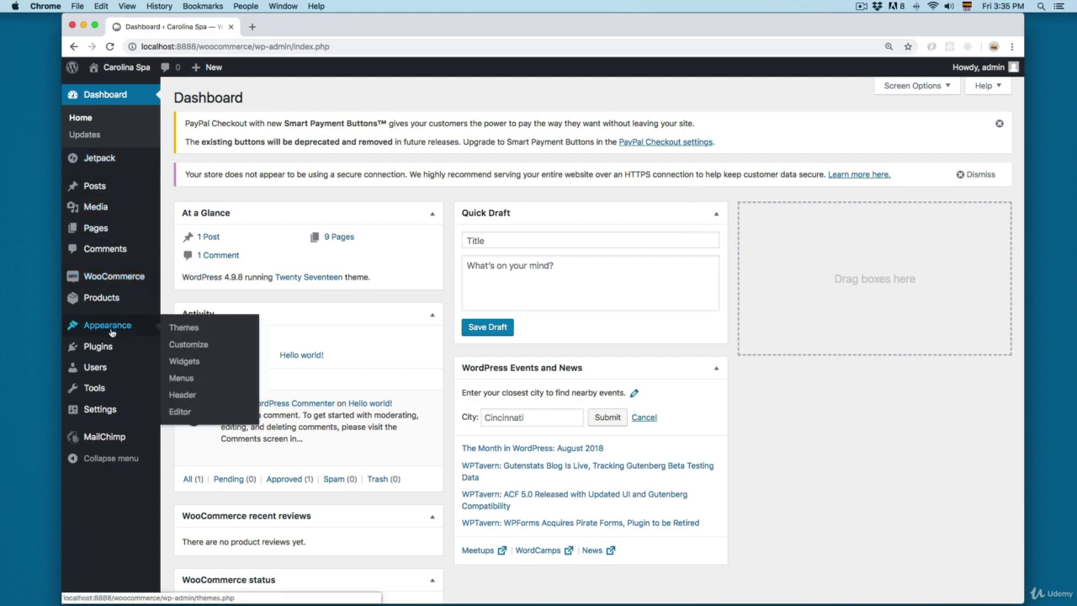
{"action": "left_click", "coordinate": [178, 329]}
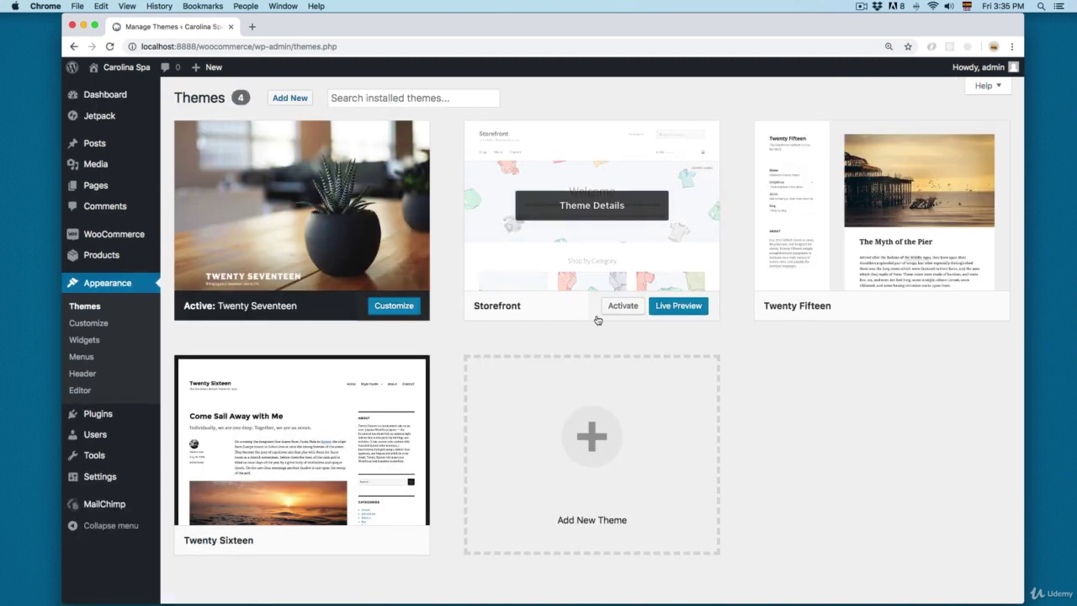
{"action": "left_click", "coordinate": [623, 308]}
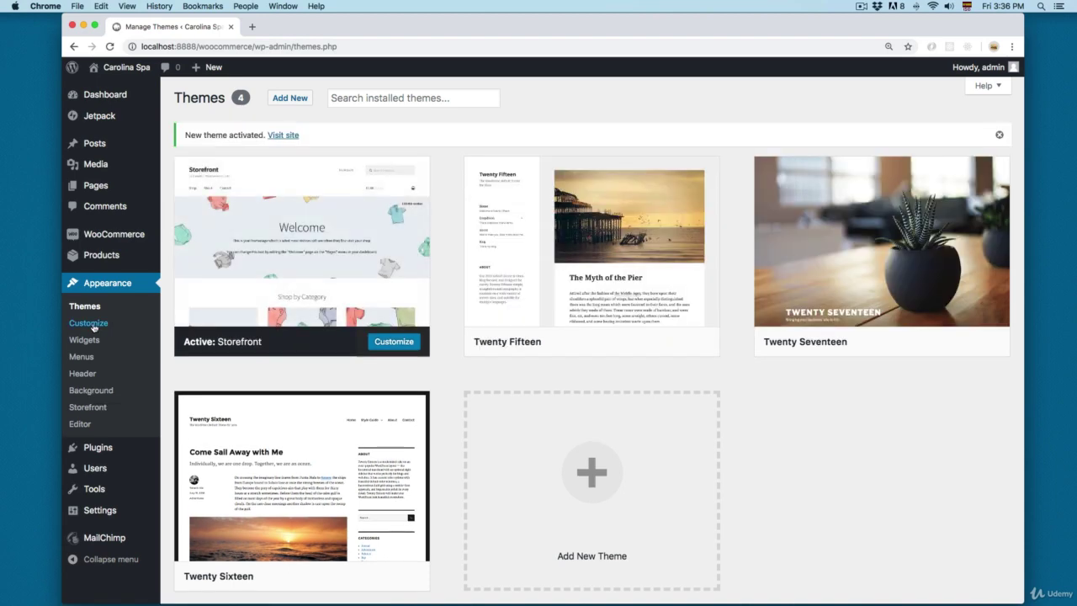
{"action": "left_click", "coordinate": [94, 325]}
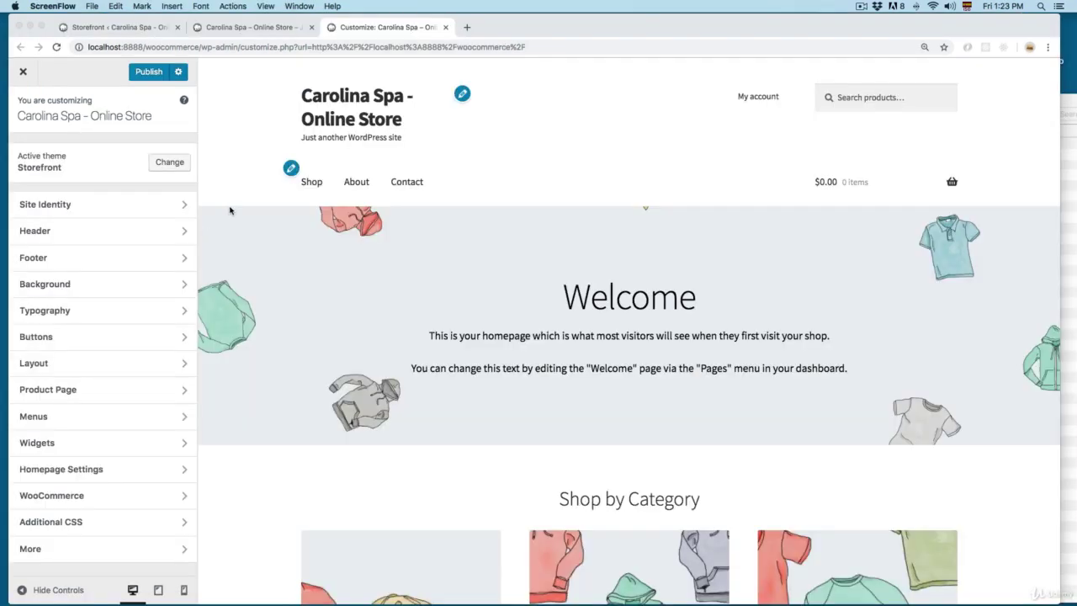
Upload logo.png from the WCWizard folder and set it as the site logo without cropping.
{"action": "left_click", "coordinate": [50, 207]}
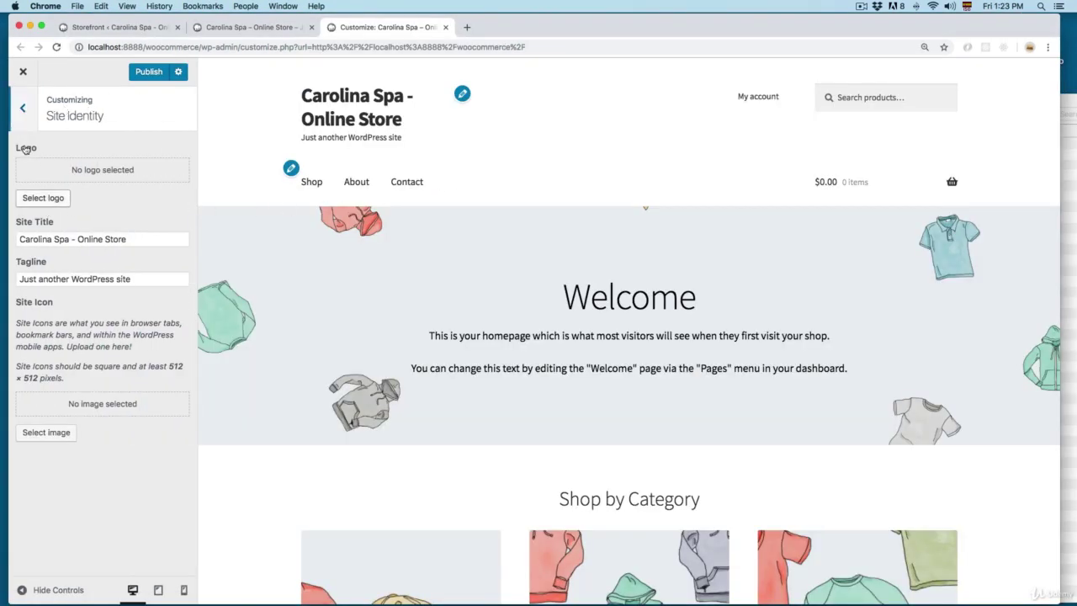
{"action": "left_click", "coordinate": [46, 198]}
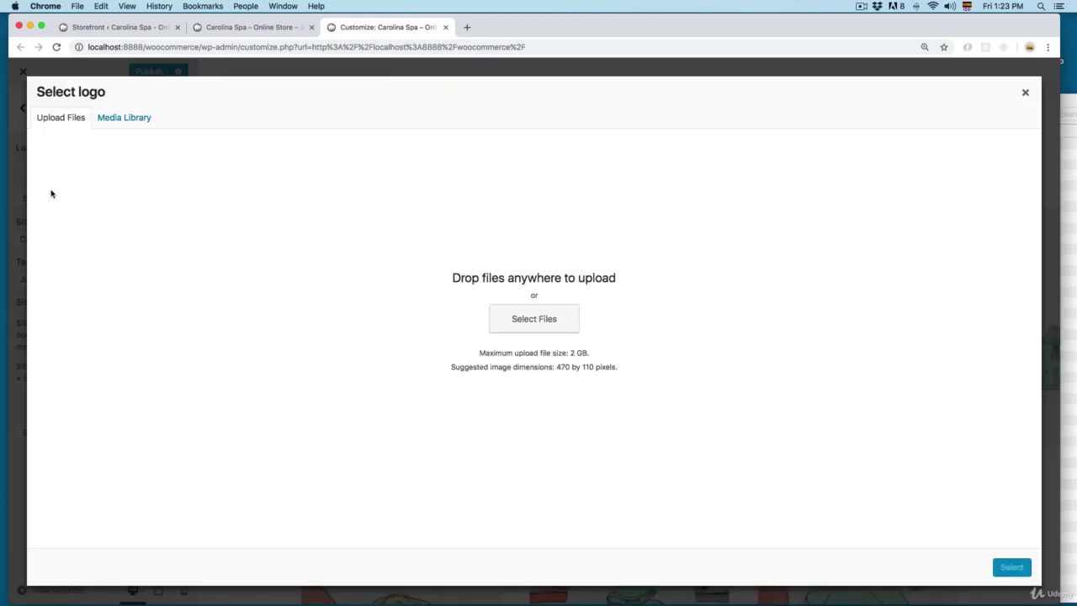
{"action": "left_click", "coordinate": [1069, 193]}
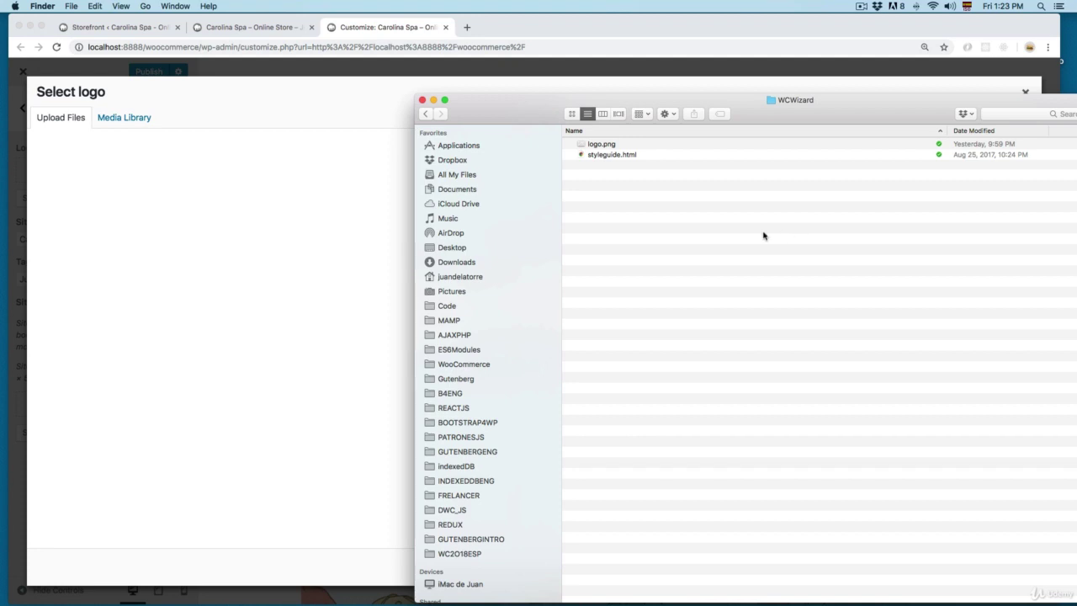
{"action": "left_click", "coordinate": [596, 145]}
{"action": "key", "text": "space"}
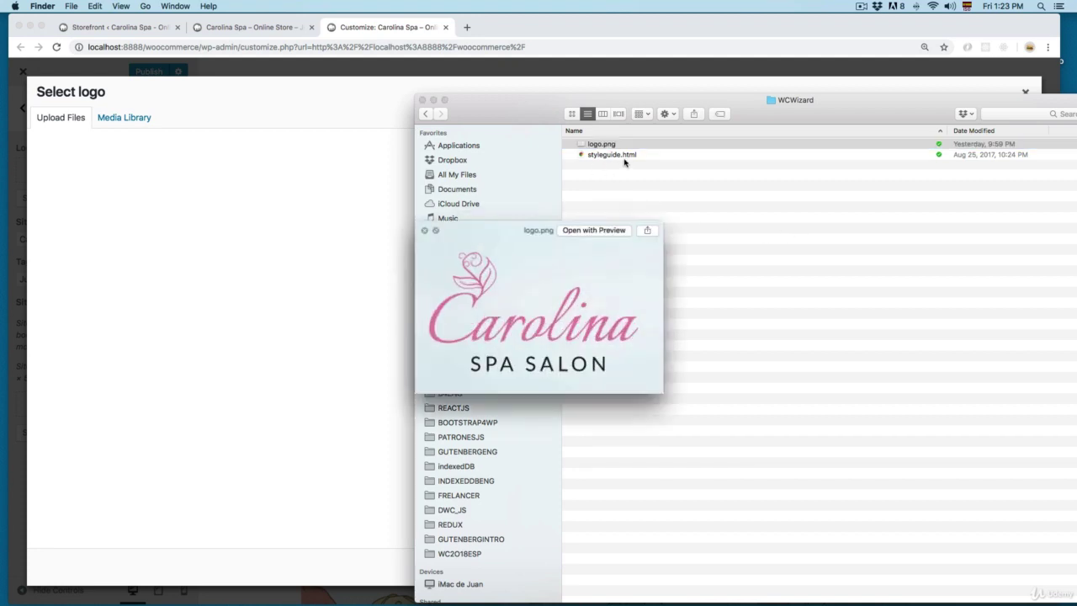
{"action": "key", "text": "space"}
{"action": "left_click_drag", "start_coordinate": [606, 145], "coordinate": [355, 228]}
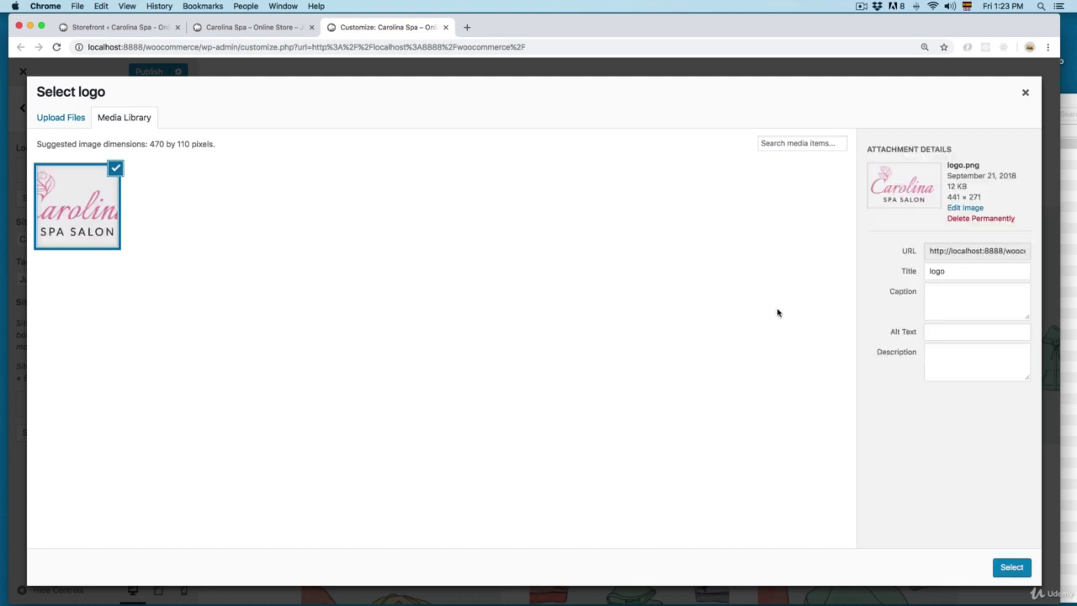
{"action": "left_click", "coordinate": [1015, 569]}
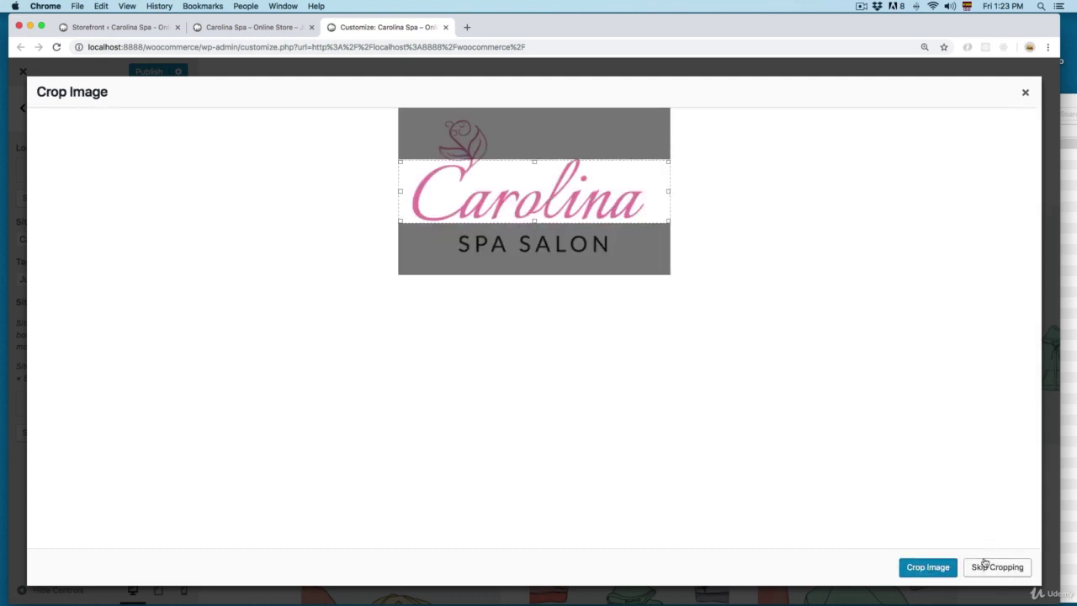
{"action": "left_click", "coordinate": [991, 572]}
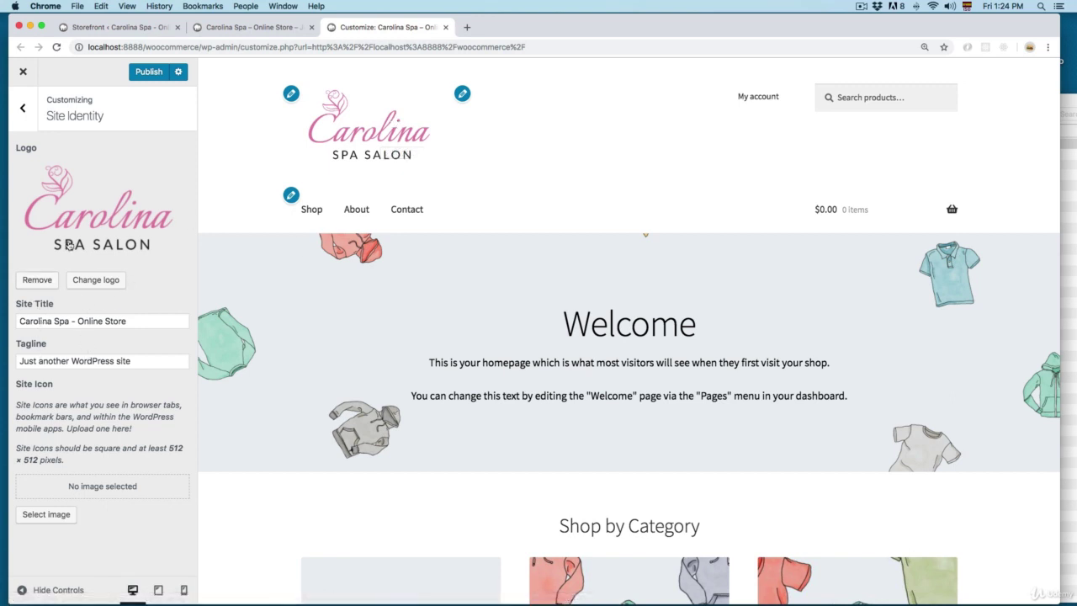
Remove the site logo and publish the change.
{"action": "left_click", "coordinate": [38, 280]}
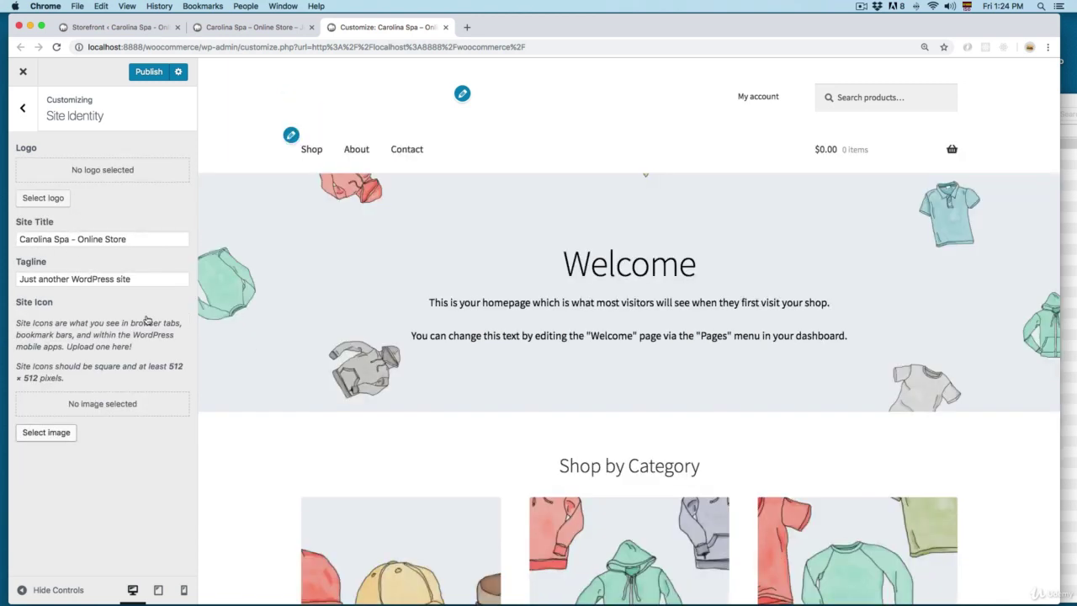
{"action": "left_click", "coordinate": [148, 73]}
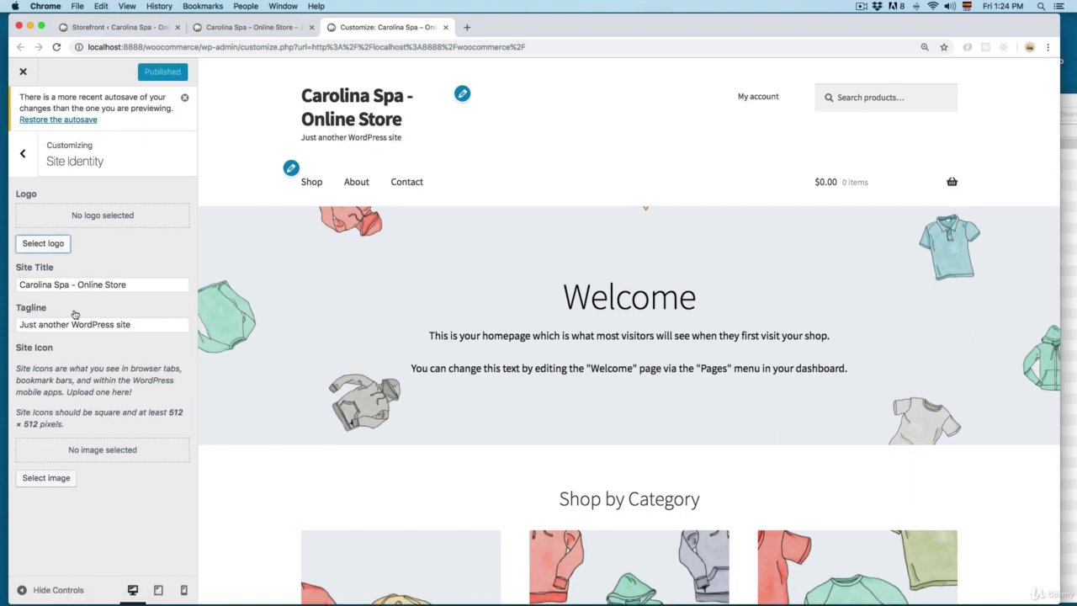
Set the tagline to "The Online Store for Carolina Spa" and shorten the site title to "Carolina Spa".
{"action": "left_click_drag", "start_coordinate": [135, 324], "coordinate": [2, 324]}
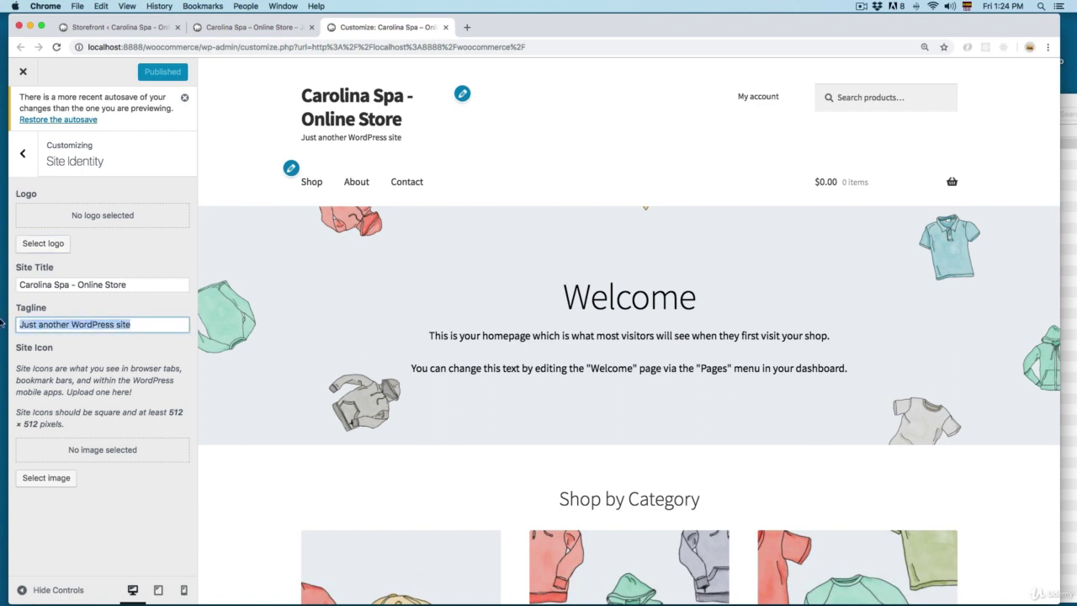
{"action": "type", "text": "The On"}
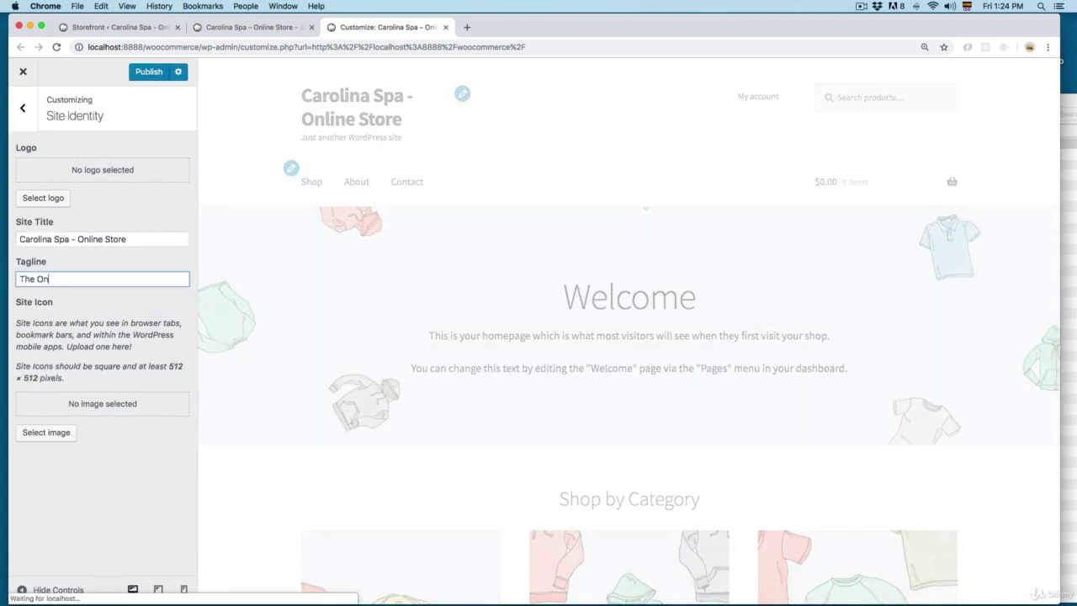
{"action": "type", "text": "line Store fro"}
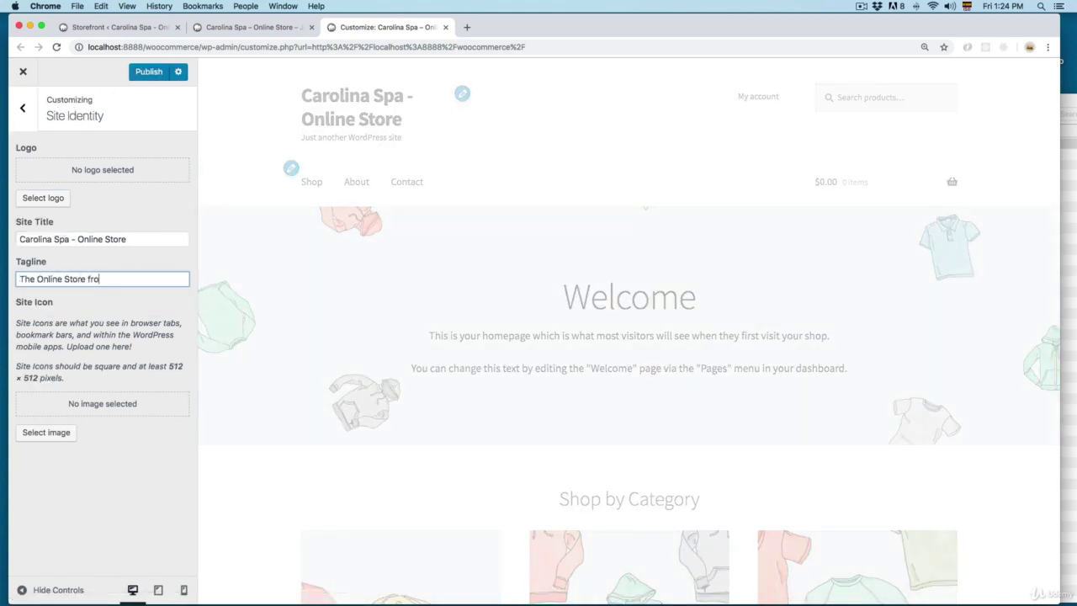
{"action": "key", "text": "BackSpace"}
{"action": "key", "text": "BackSpace"}
{"action": "type", "text": "or Carolina Spa"}
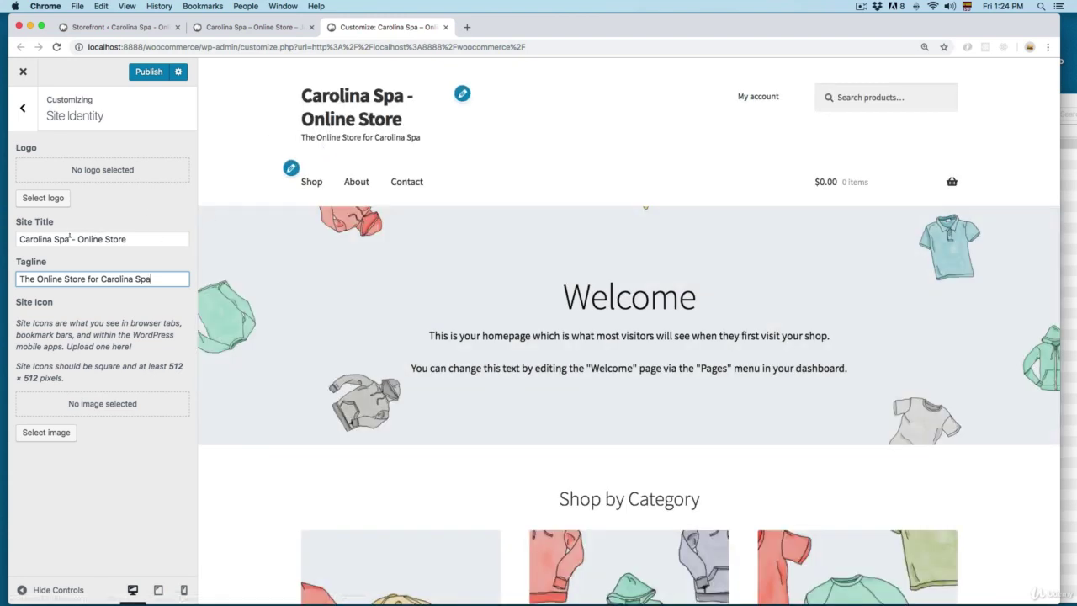
{"action": "left_click_drag", "start_coordinate": [70, 238], "coordinate": [155, 232]}
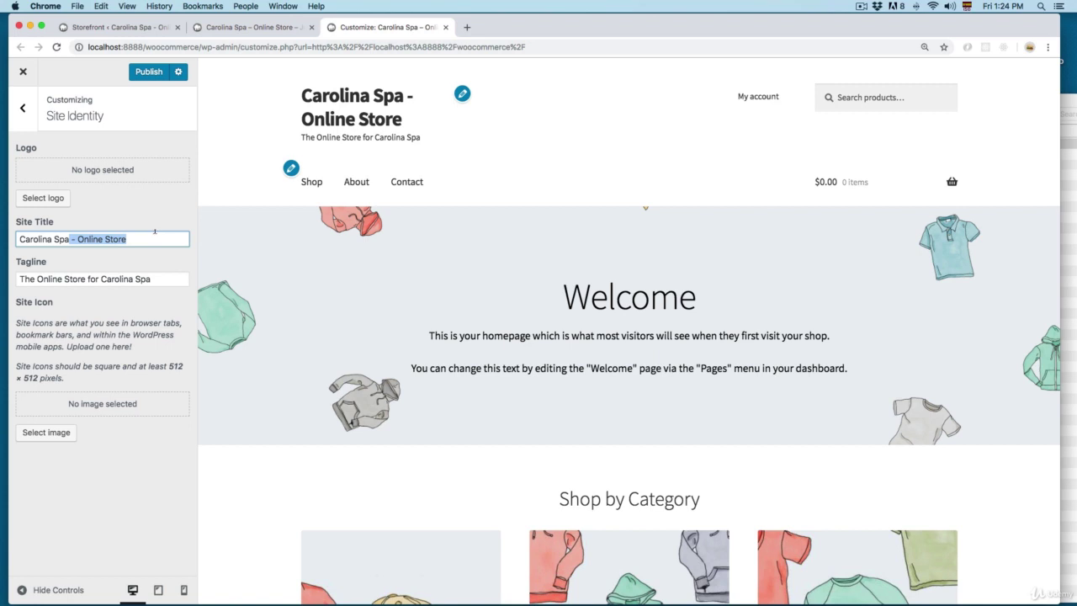
{"action": "key", "text": "BackSpace"}
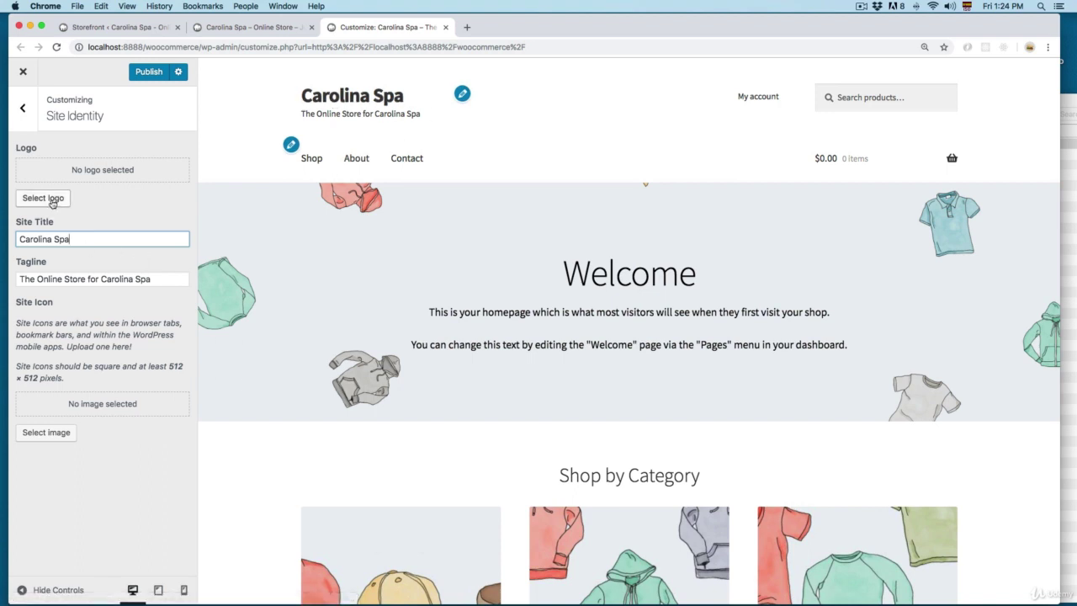
Set the Carolina Spa Salon image from the media library as the uncropped site logo and publish the changes.
{"action": "left_click", "coordinate": [52, 203]}
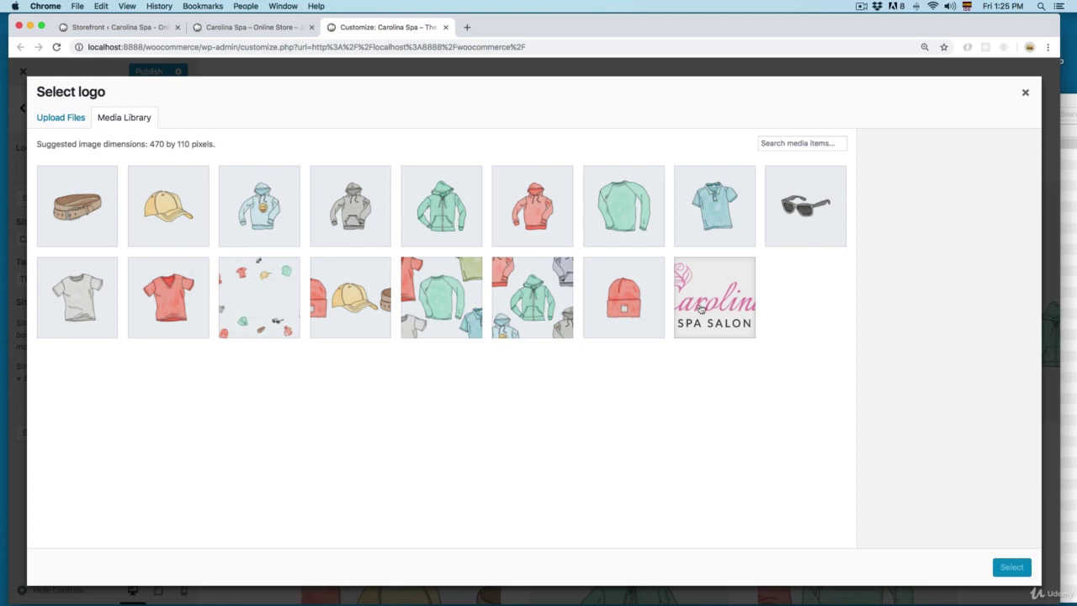
{"action": "left_click", "coordinate": [701, 310]}
{"action": "left_click", "coordinate": [1012, 568]}
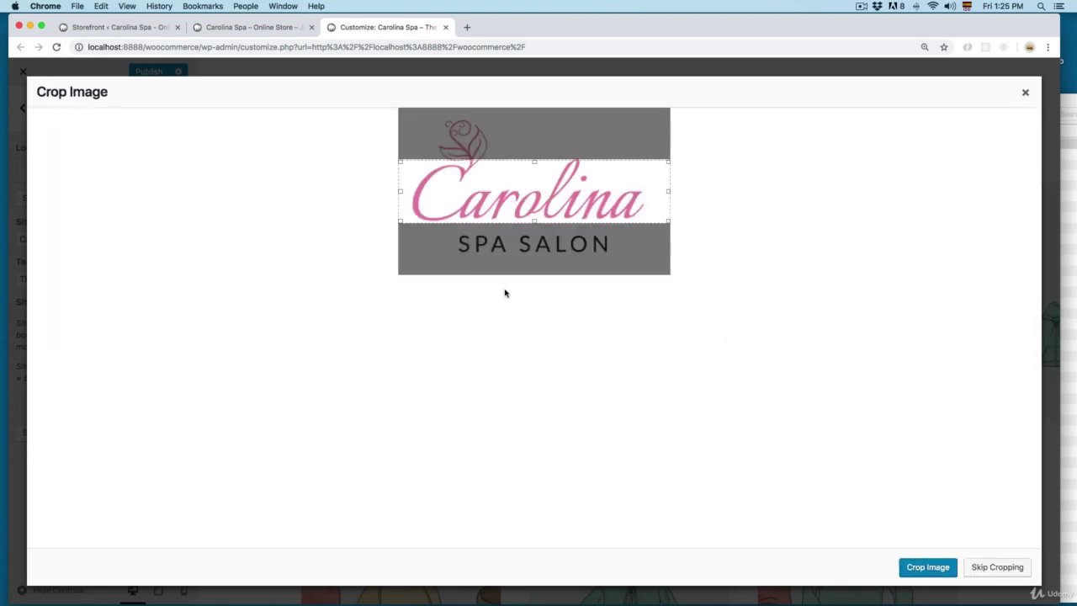
{"action": "left_click", "coordinate": [995, 566]}
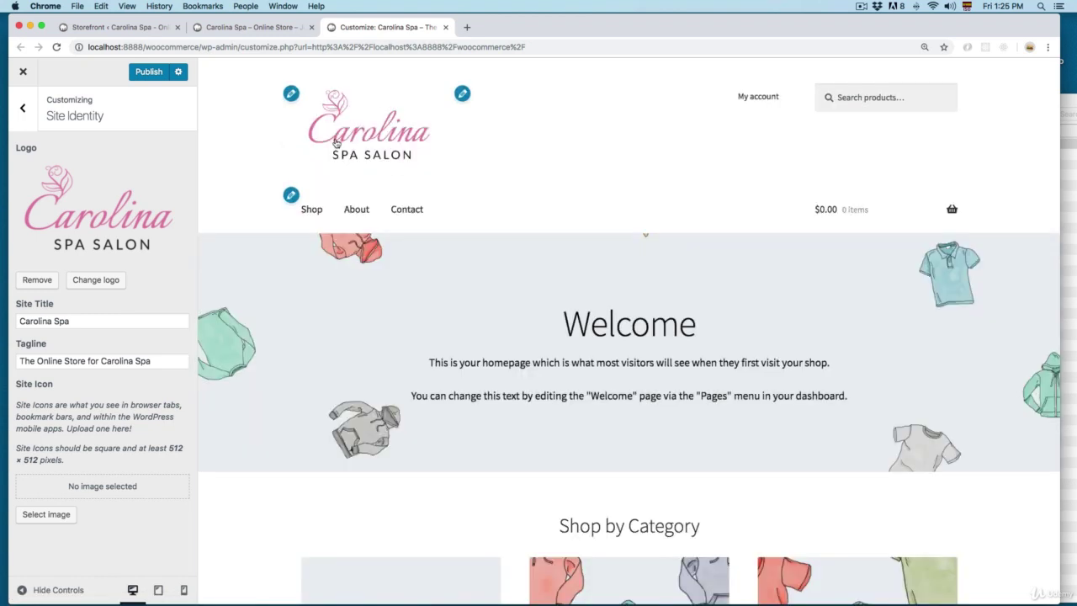
{"action": "left_click", "coordinate": [160, 74]}
Open the Header settings and try the purple preset #8224e3 as the header background color.
{"action": "left_click", "coordinate": [24, 105]}
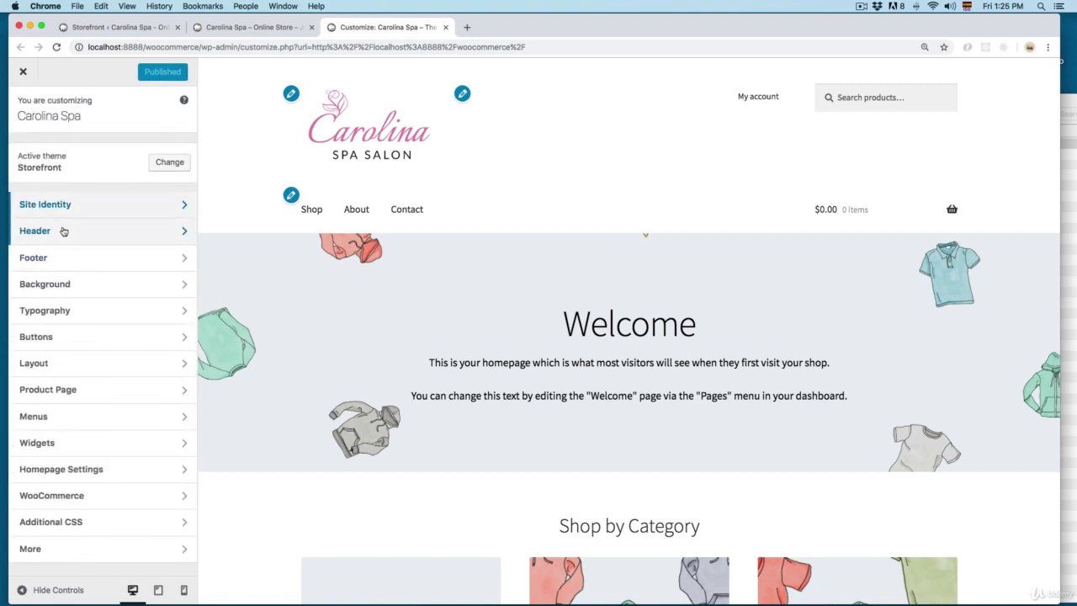
{"action": "left_click", "coordinate": [44, 233]}
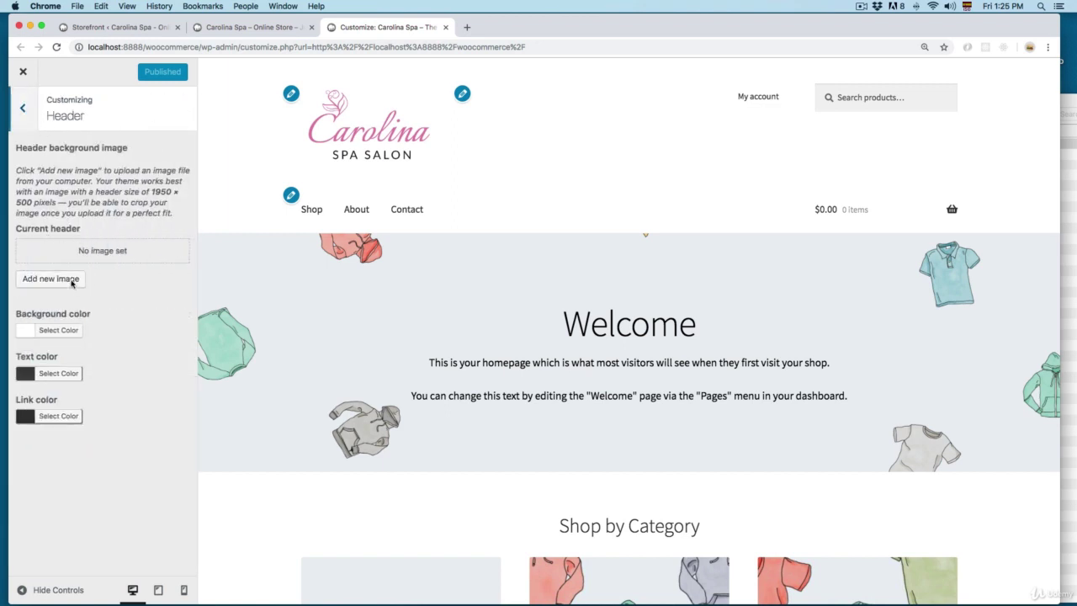
{"action": "left_click", "coordinate": [28, 331]}
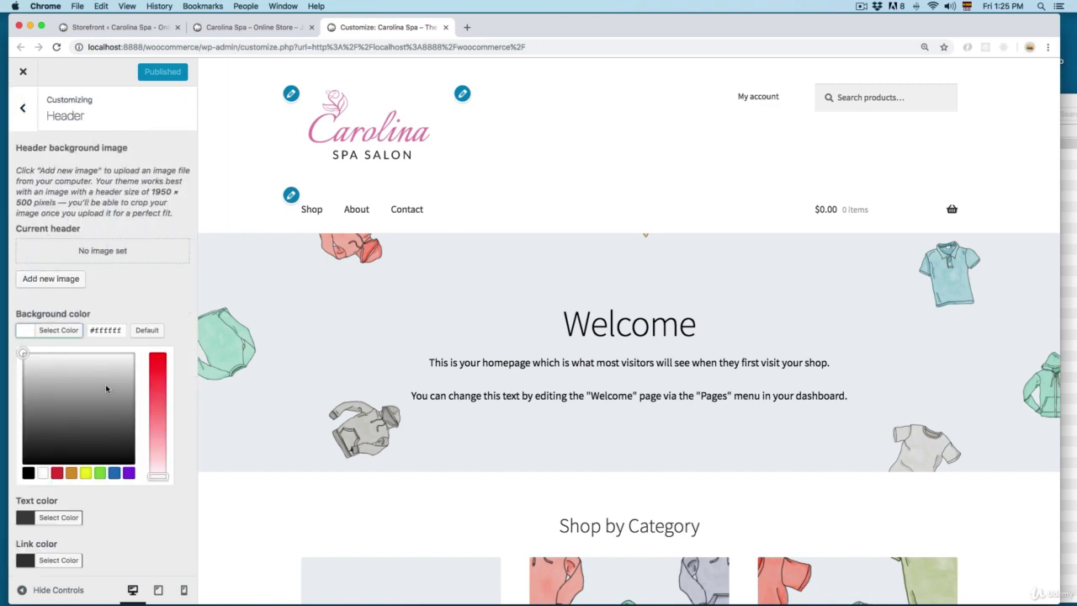
{"action": "left_click", "coordinate": [128, 473]}
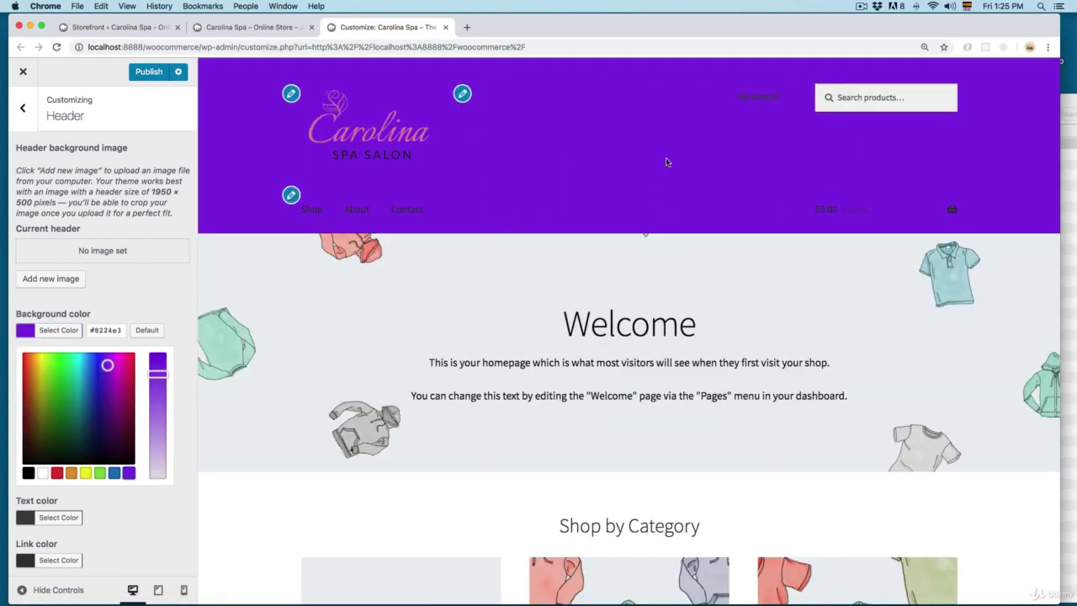
Open styleguide.html from the WCWizard folder and set the header background color to its green, #8ed4cc.
{"action": "left_click", "coordinate": [1069, 104]}
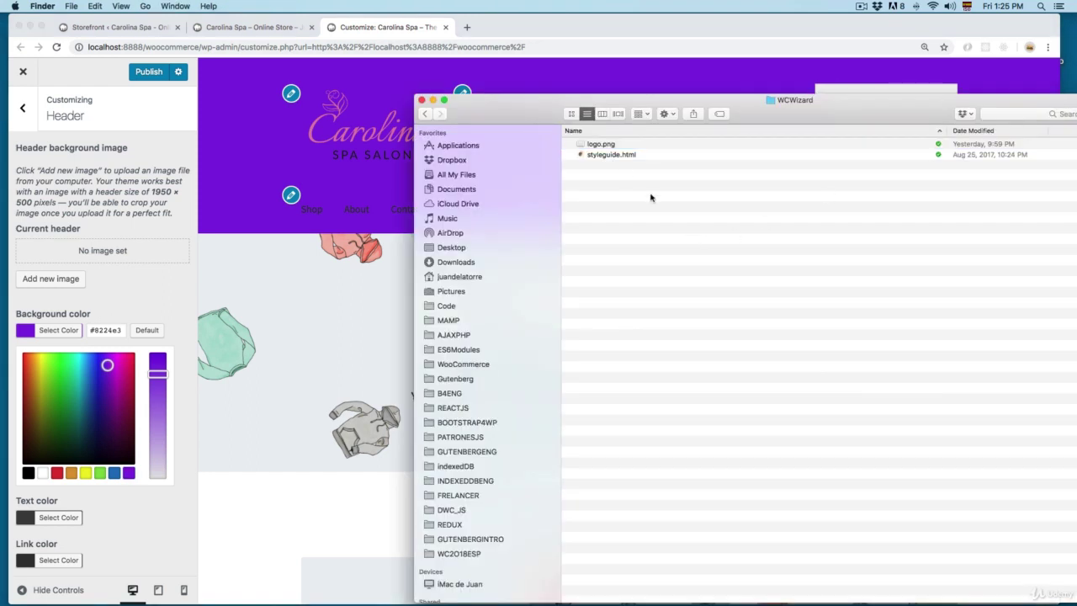
{"action": "double_click", "coordinate": [612, 155]}
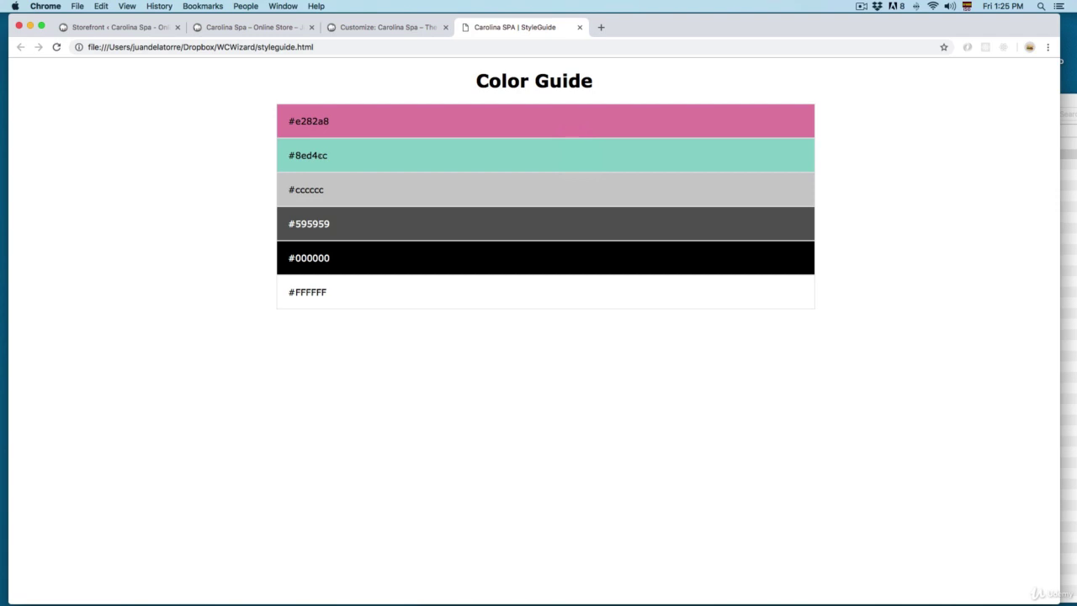
{"action": "left_click", "coordinate": [374, 27]}
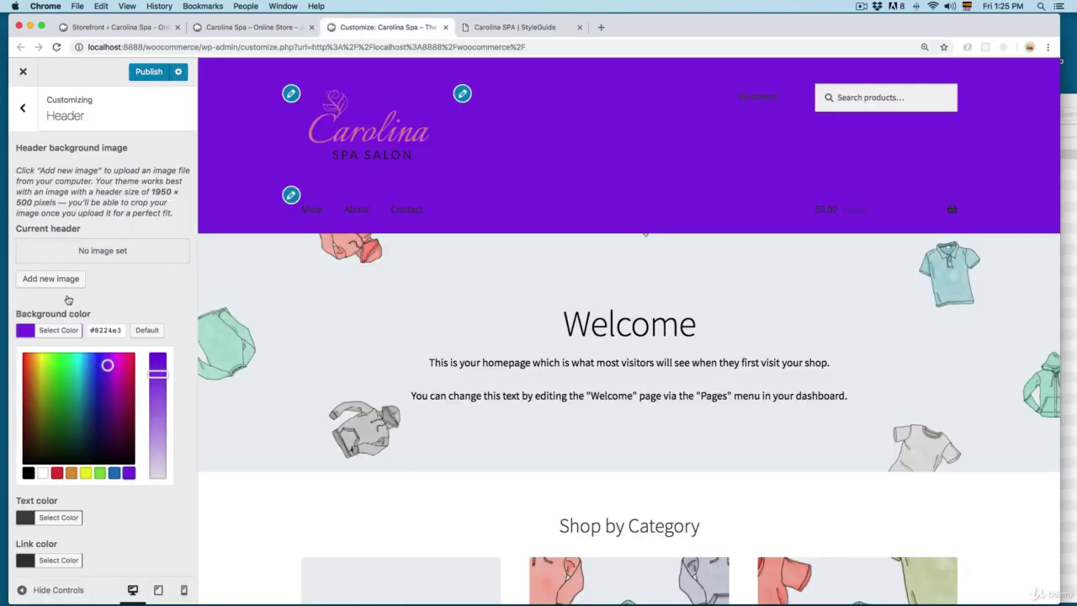
{"action": "triple_click", "coordinate": [105, 330]}
{"action": "type", "text": "#8ed4cc"}
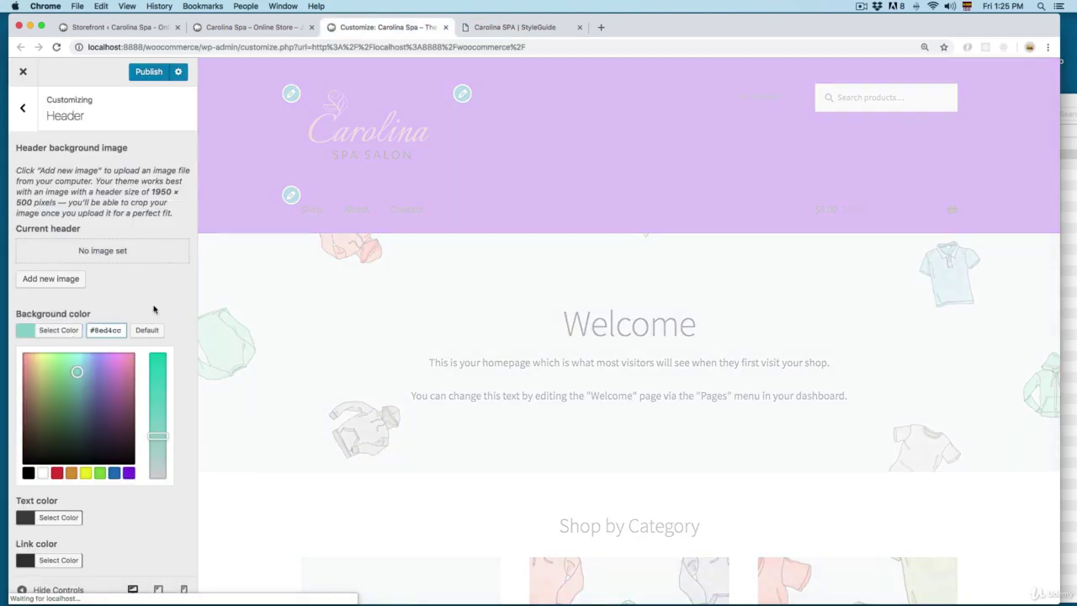
{"action": "left_click", "coordinate": [152, 310]}
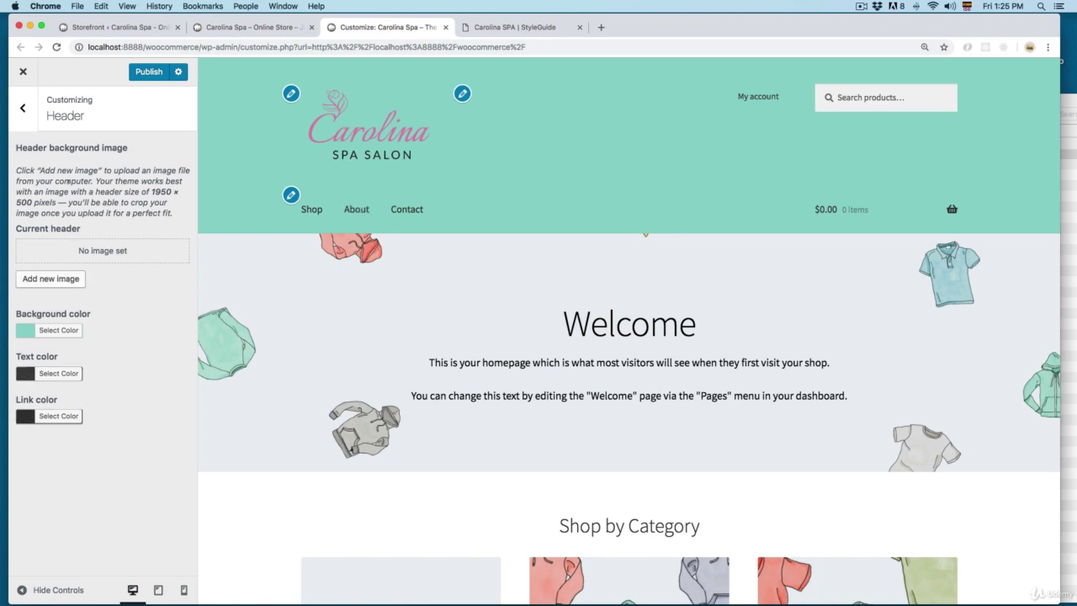
Try the purple preset #8224e3 for the header link color and settle on black, #000000.
{"action": "left_click", "coordinate": [32, 418]}
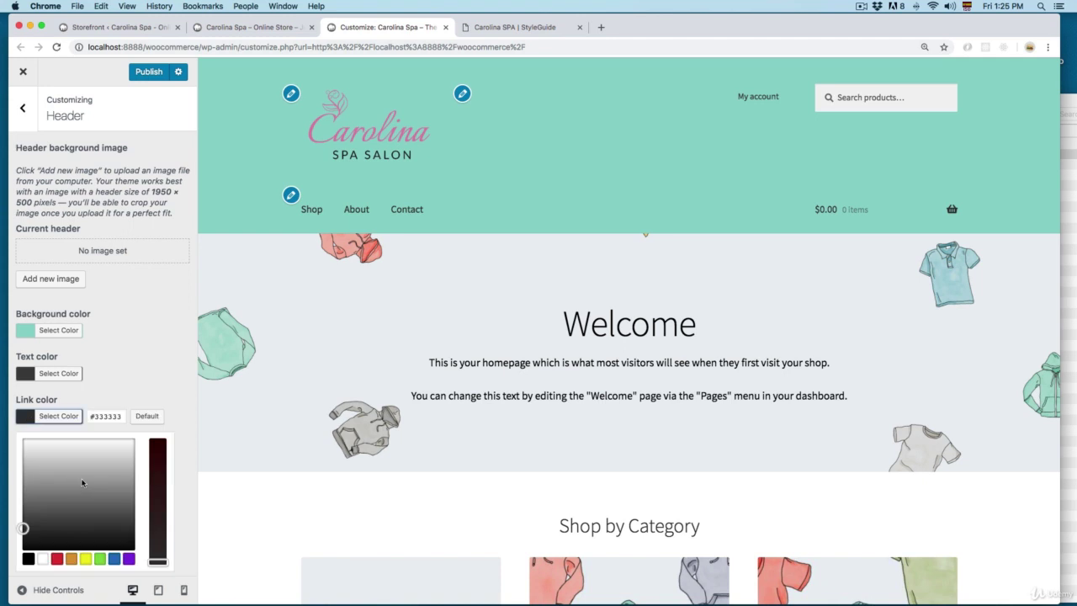
{"action": "left_click", "coordinate": [127, 559]}
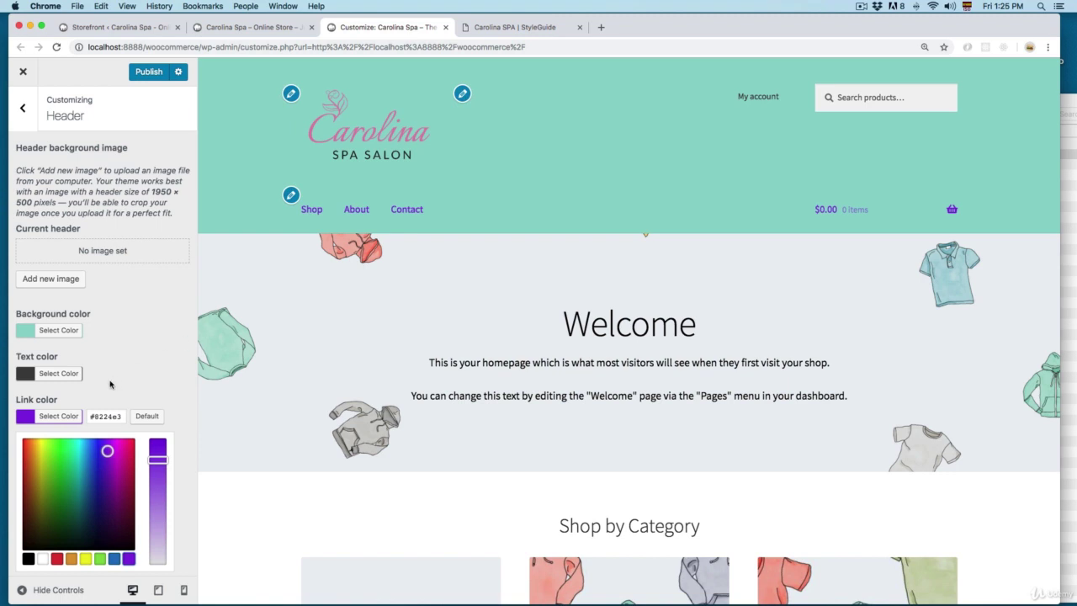
{"action": "left_click", "coordinate": [28, 558]}
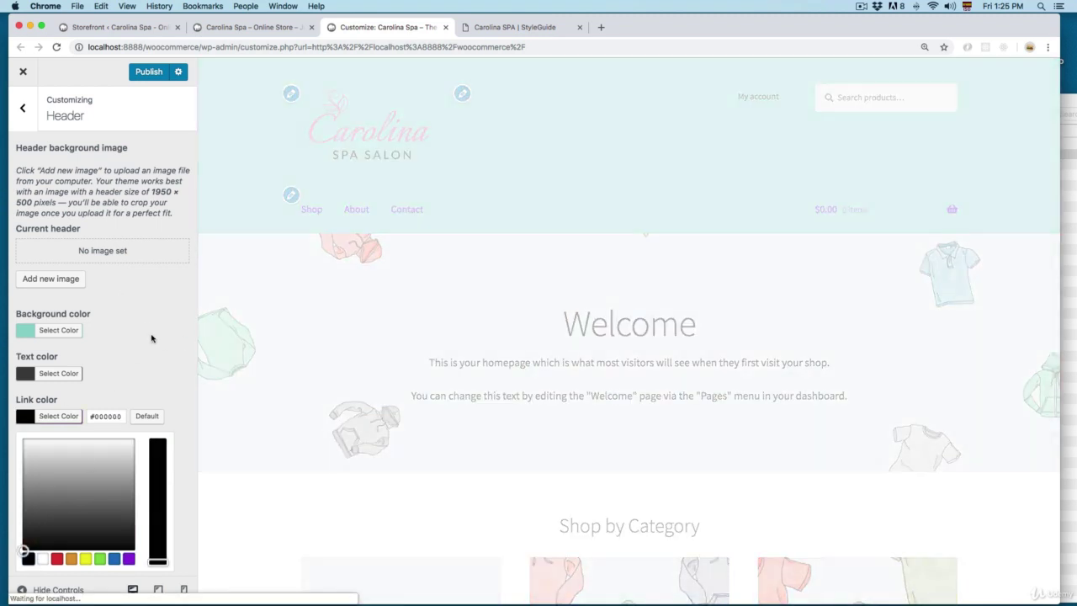
{"action": "left_click", "coordinate": [154, 323]}
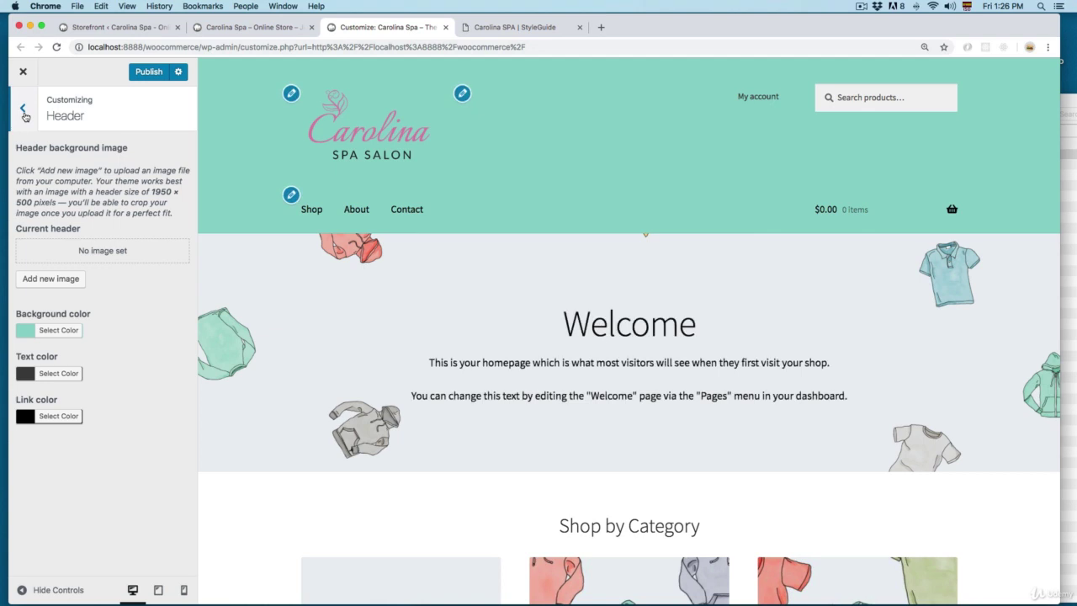
Open the Footer settings and look over the homepage's product sections and footer in the preview.
{"action": "left_click", "coordinate": [24, 114]}
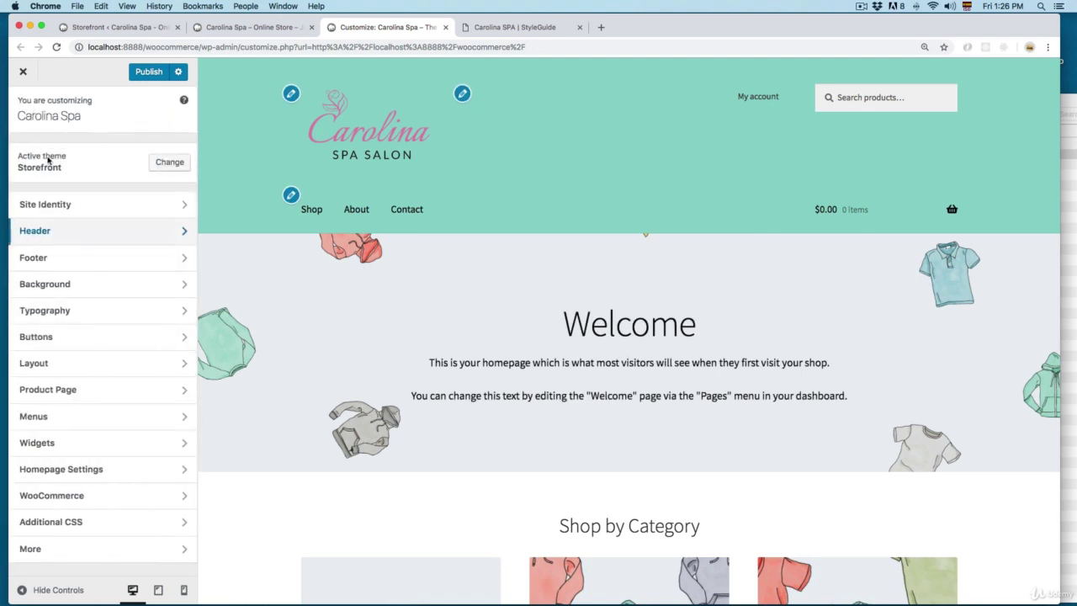
{"action": "left_click", "coordinate": [72, 261]}
{"action": "scroll", "coordinate": [547, 375], "scroll_direction": "down", "scroll_amount": 15}
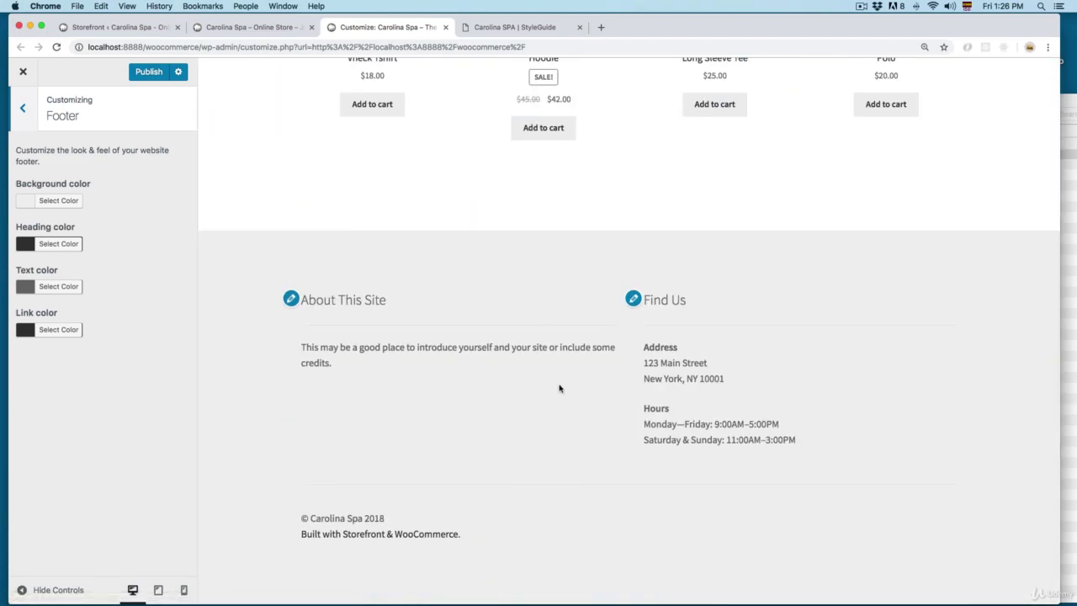
{"action": "scroll", "coordinate": [560, 388], "scroll_direction": "up", "scroll_amount": 5}
{"action": "scroll", "coordinate": [481, 351], "scroll_direction": "up", "scroll_amount": 5}
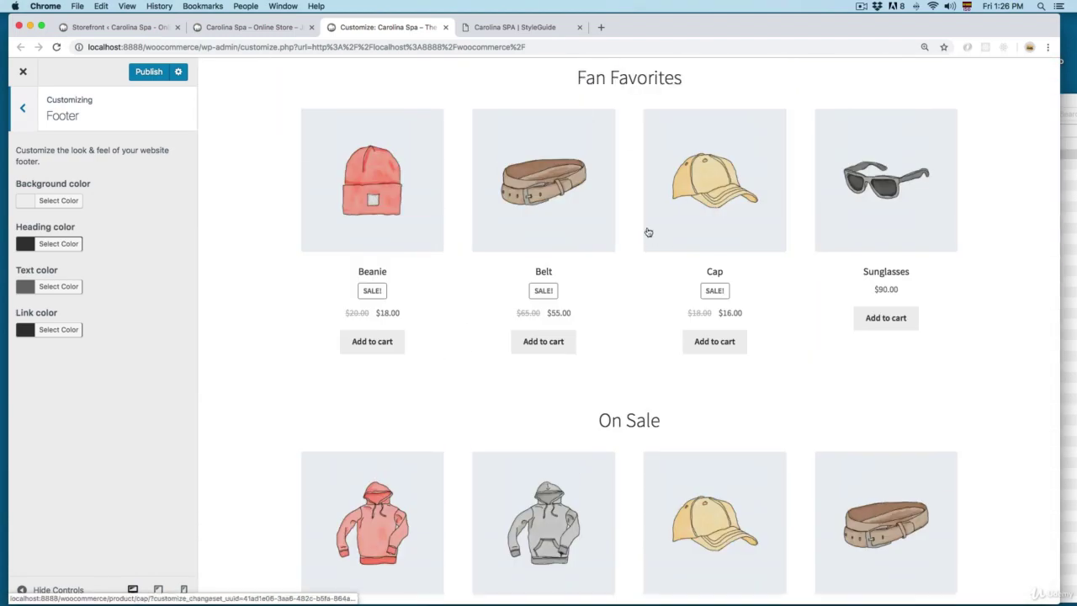
{"action": "scroll", "coordinate": [650, 265], "scroll_direction": "up", "scroll_amount": 2}
{"action": "scroll", "coordinate": [599, 277], "scroll_direction": "down", "scroll_amount": 4}
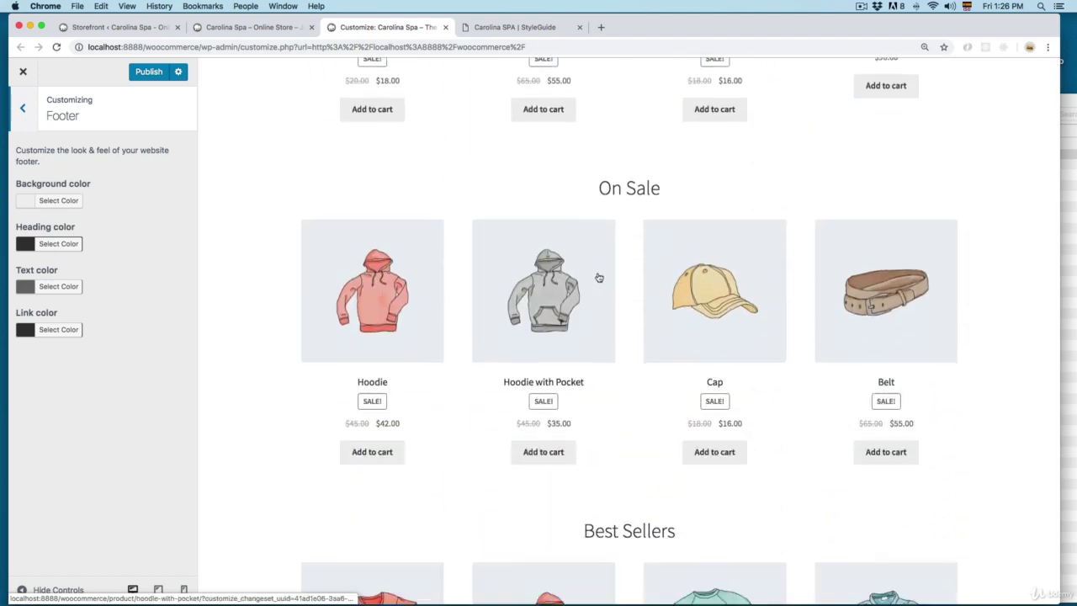
{"action": "scroll", "coordinate": [598, 277], "scroll_direction": "down", "scroll_amount": 7}
{"action": "scroll", "coordinate": [598, 270], "scroll_direction": "up", "scroll_amount": 4}
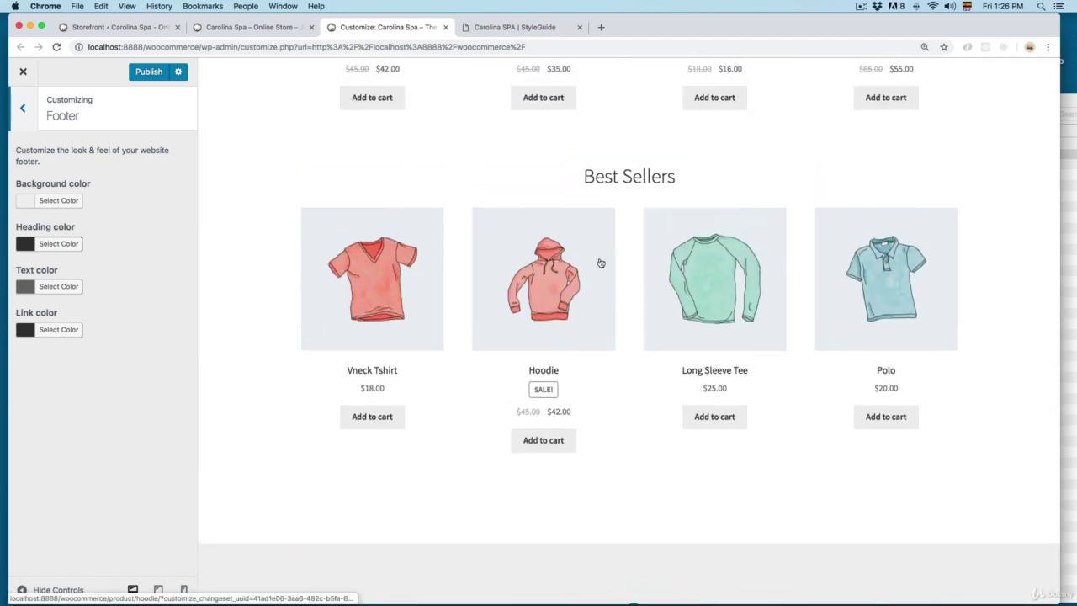
{"action": "scroll", "coordinate": [600, 263], "scroll_direction": "down", "scroll_amount": 5}
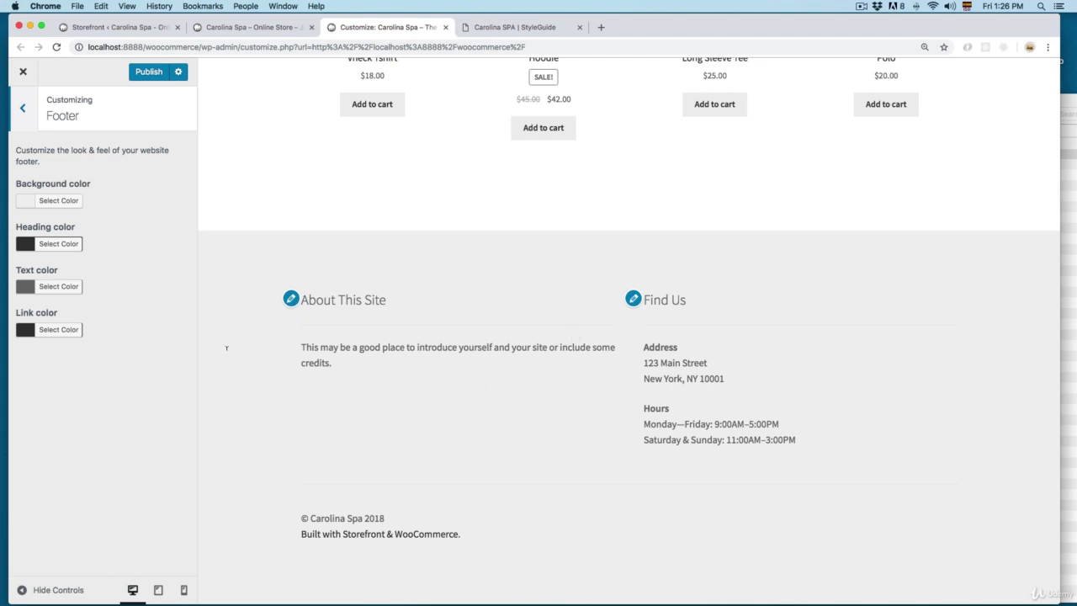
Consult the style guide's colors and set the footer background color to black, #000000.
{"action": "left_click", "coordinate": [484, 31]}
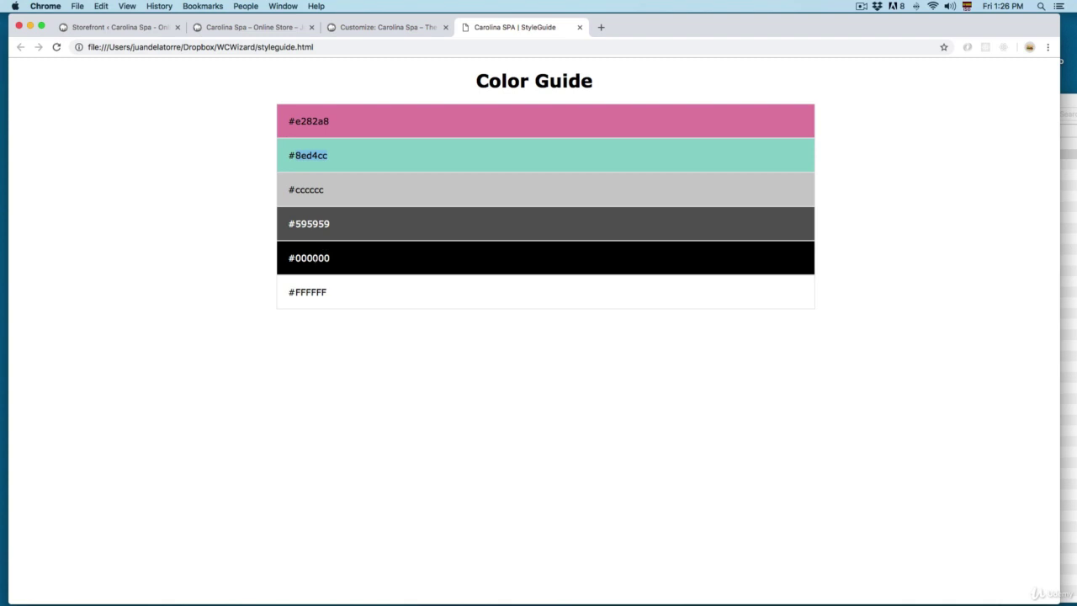
{"action": "double_click", "coordinate": [334, 258]}
{"action": "left_click", "coordinate": [372, 26]}
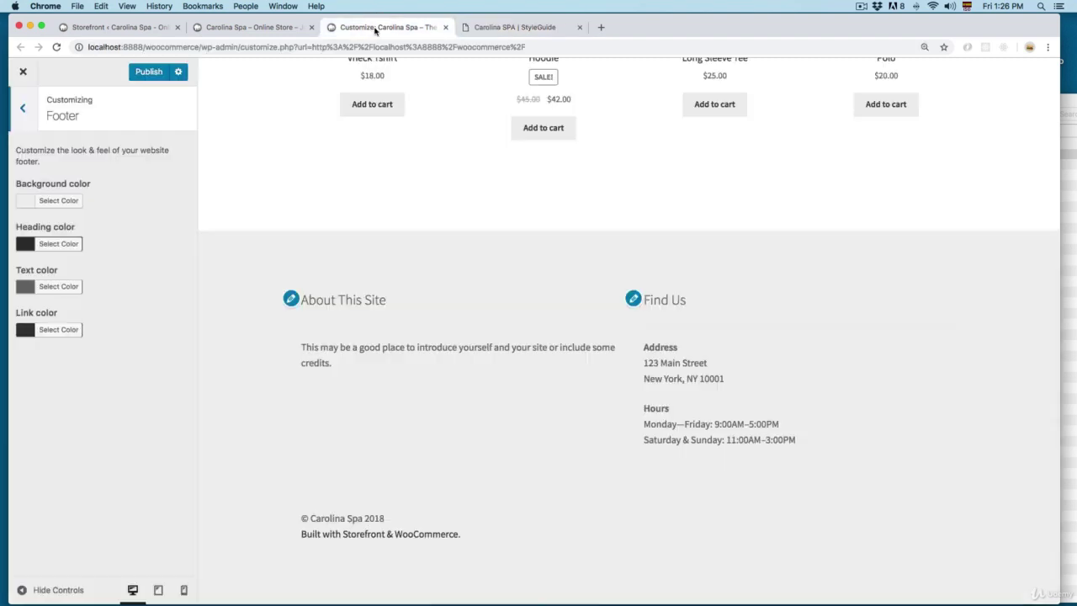
{"action": "left_click", "coordinate": [26, 203]}
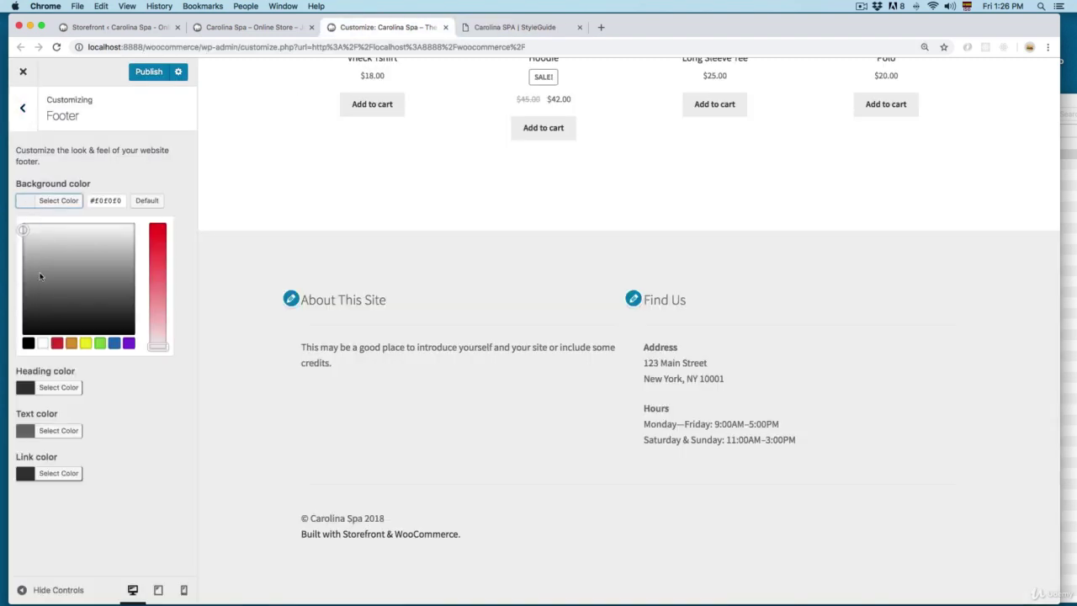
{"action": "left_click", "coordinate": [30, 343]}
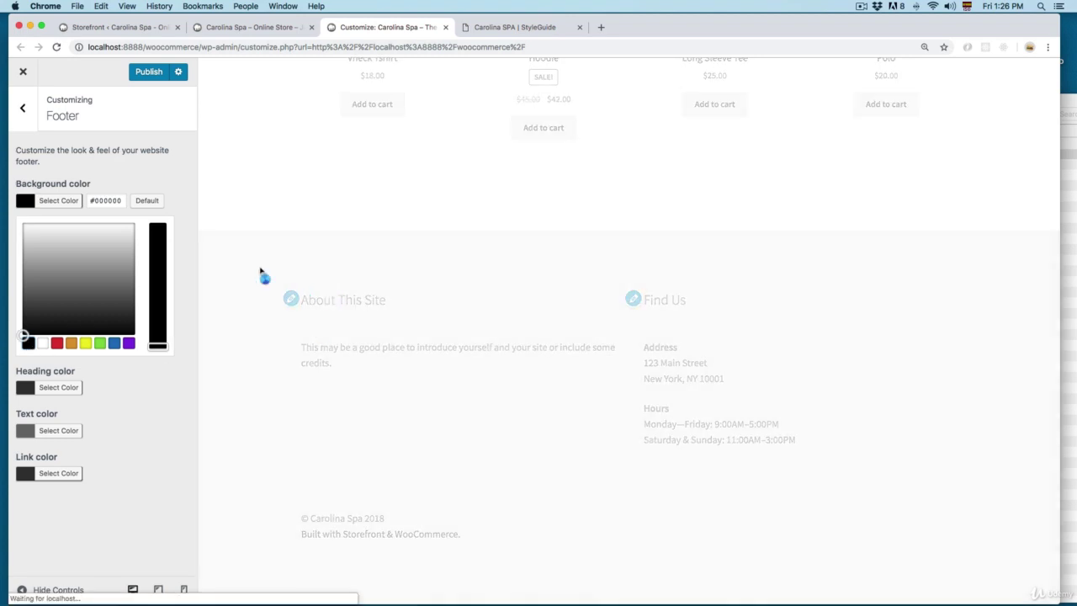
{"action": "left_click", "coordinate": [164, 183]}
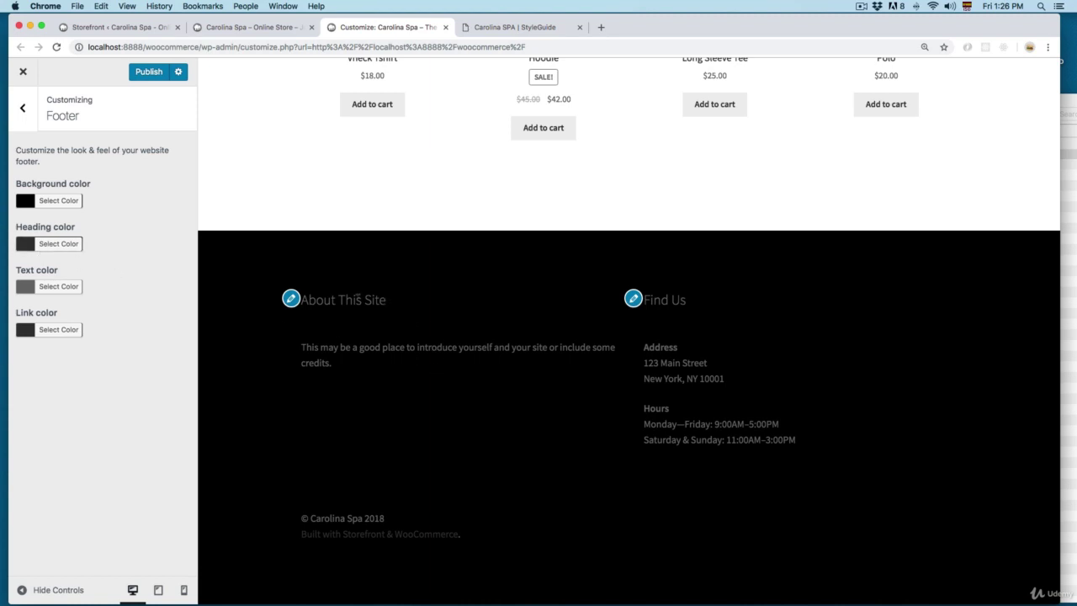
Set the footer heading color, used by About This Site and Find Us, to white, #ffffff.
{"action": "left_click_drag", "start_coordinate": [330, 299], "coordinate": [375, 299]}
{"action": "left_click_drag", "start_coordinate": [661, 299], "coordinate": [680, 300]}
{"action": "left_click", "coordinate": [59, 244]}
{"action": "left_click", "coordinate": [42, 385]}
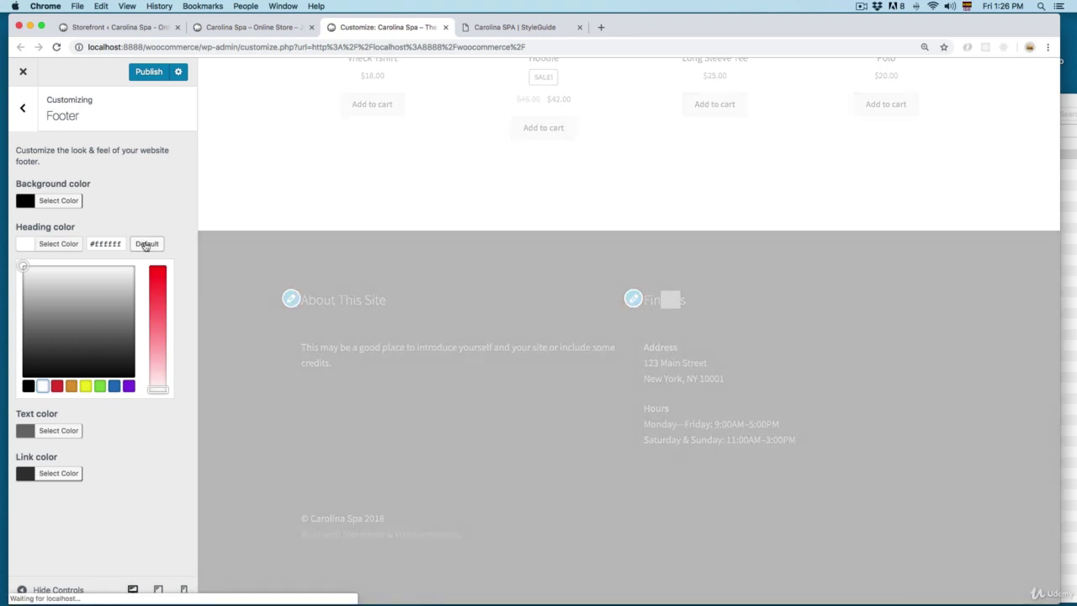
{"action": "left_click", "coordinate": [59, 244]}
Set both the footer text color and the footer link color to white.
{"action": "left_click", "coordinate": [24, 288]}
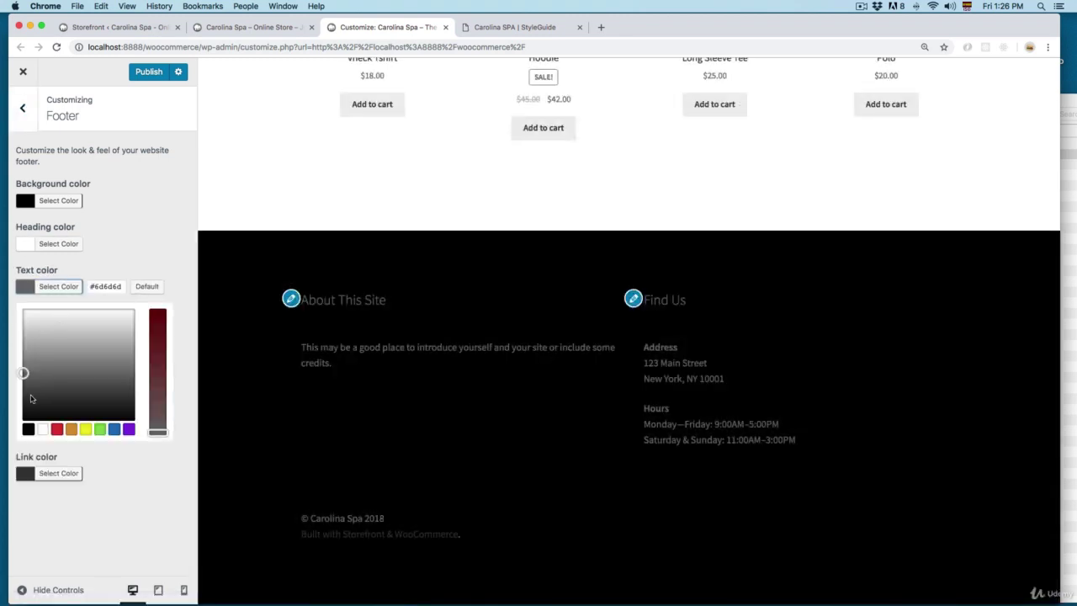
{"action": "left_click", "coordinate": [42, 429]}
{"action": "left_click", "coordinate": [110, 265]}
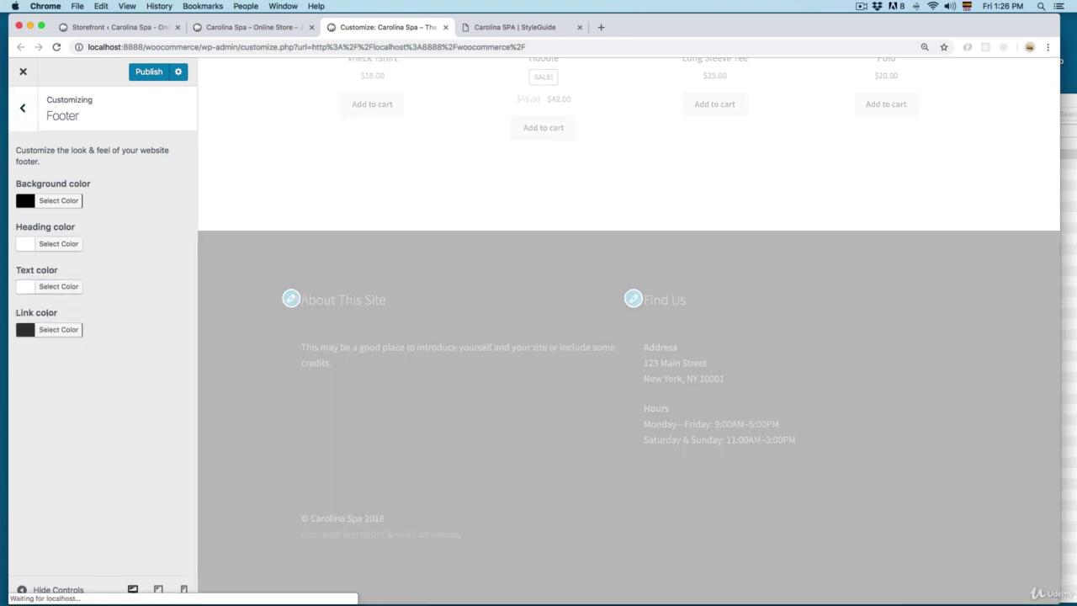
{"action": "left_click", "coordinate": [26, 330]}
{"action": "left_click", "coordinate": [43, 472]}
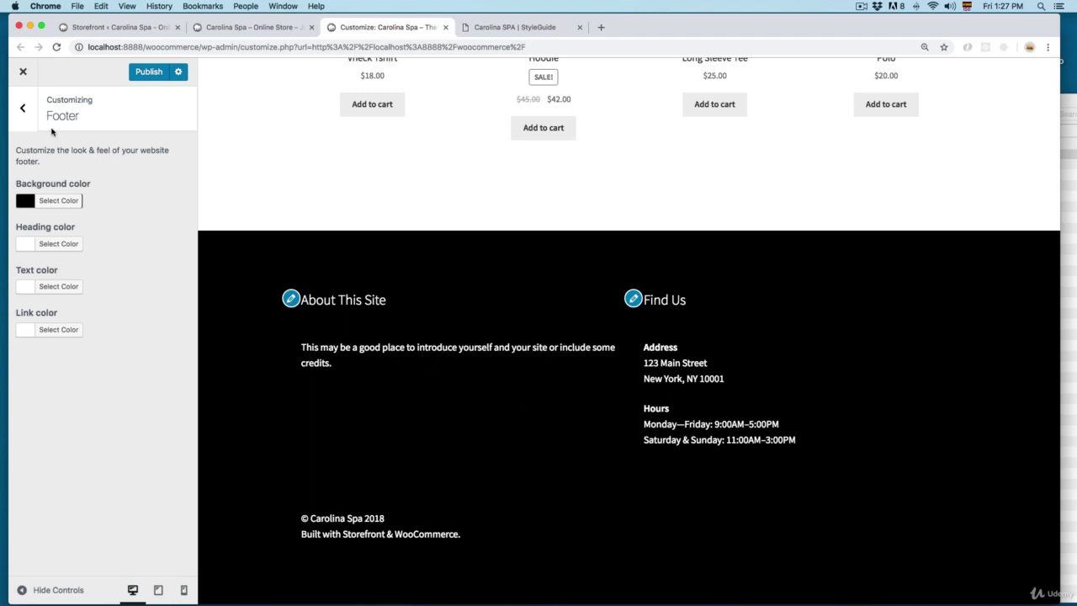
Open the Background settings, consult the style guide and set the site background color to the light gray #f7f7f7.
{"action": "left_click", "coordinate": [23, 108]}
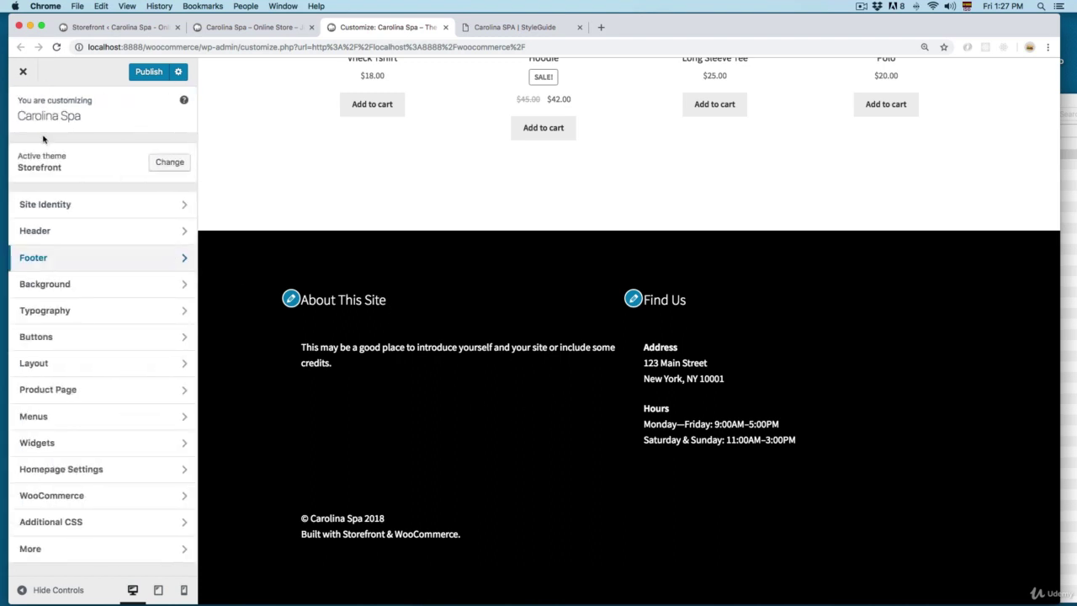
{"action": "left_click", "coordinate": [80, 286]}
{"action": "left_click", "coordinate": [495, 27]}
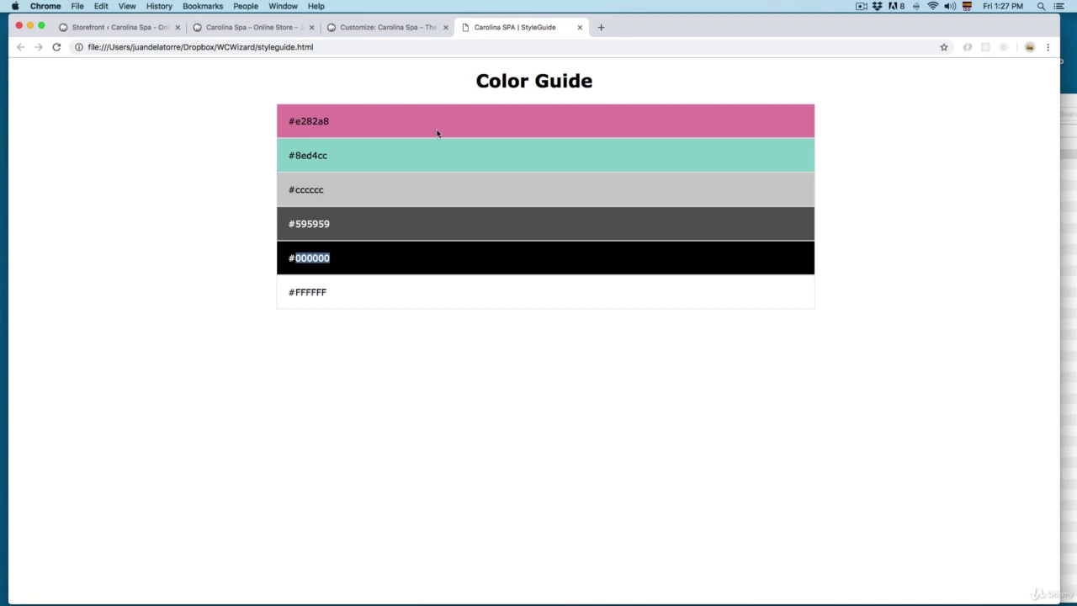
{"action": "left_click", "coordinate": [341, 289]}
{"action": "left_click", "coordinate": [367, 26]}
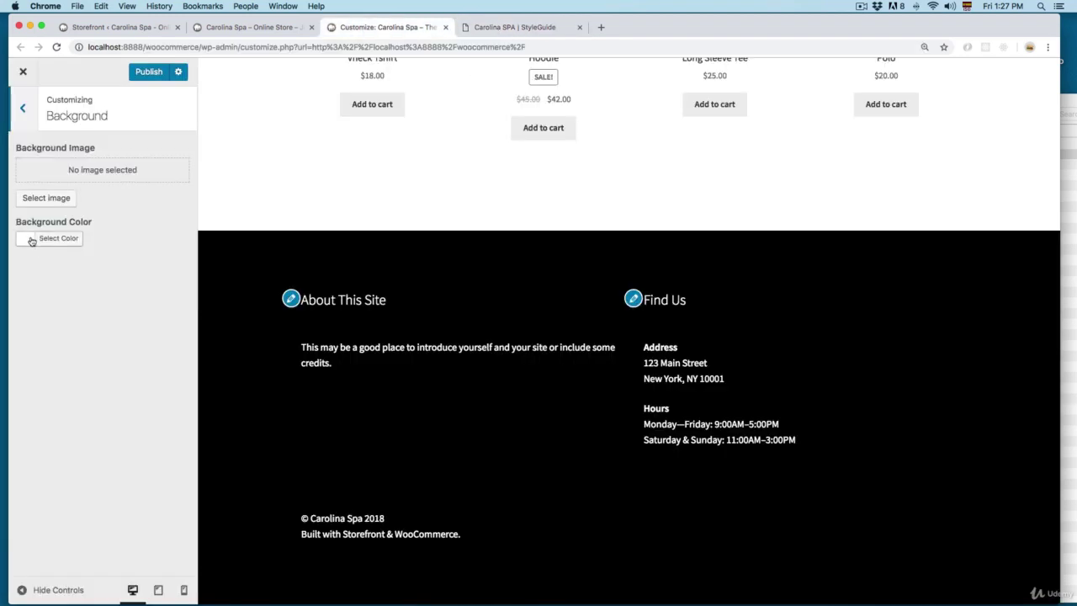
{"action": "left_click", "coordinate": [32, 239]}
{"action": "left_click", "coordinate": [23, 266]}
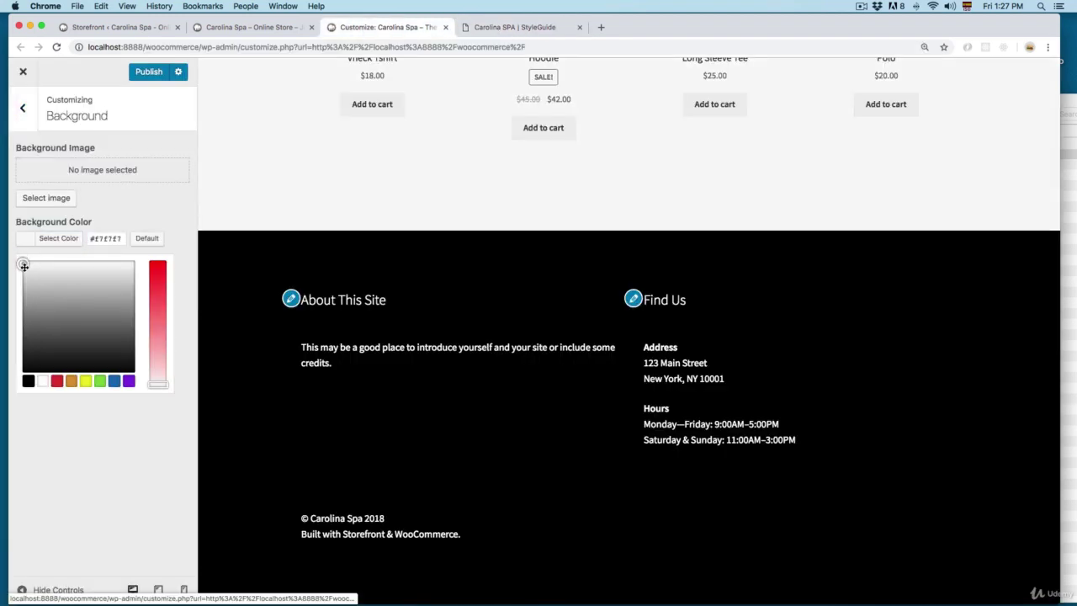
Open the Typography settings and highlight the Best Sellers heading in the preview.
{"action": "left_click", "coordinate": [23, 108]}
{"action": "left_click", "coordinate": [68, 317]}
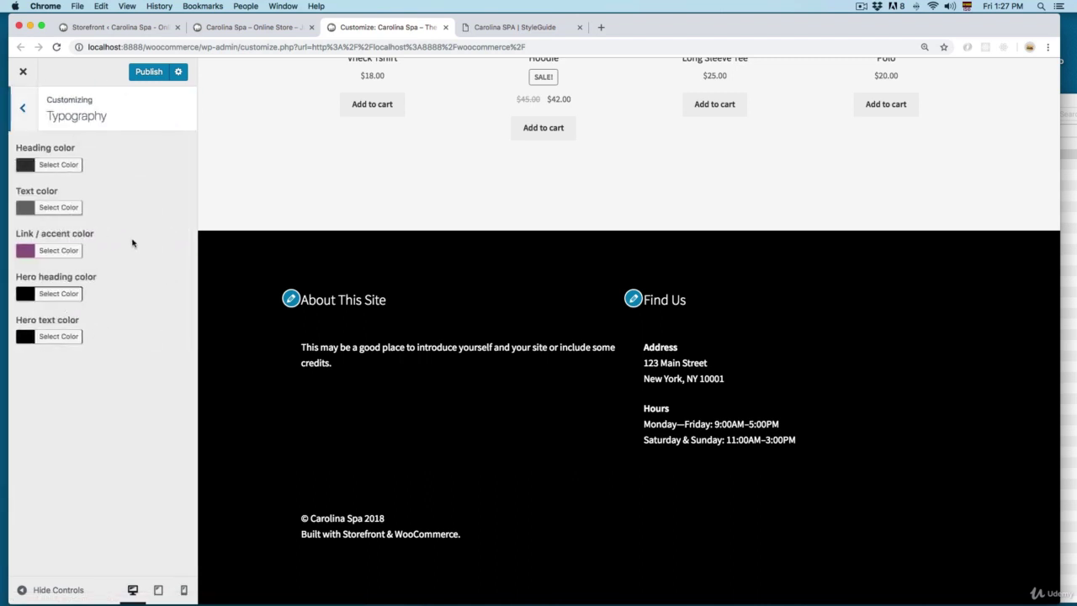
{"action": "scroll", "coordinate": [264, 293], "scroll_direction": "up", "scroll_amount": 5}
{"action": "scroll", "coordinate": [264, 293], "scroll_direction": "up", "scroll_amount": 1}
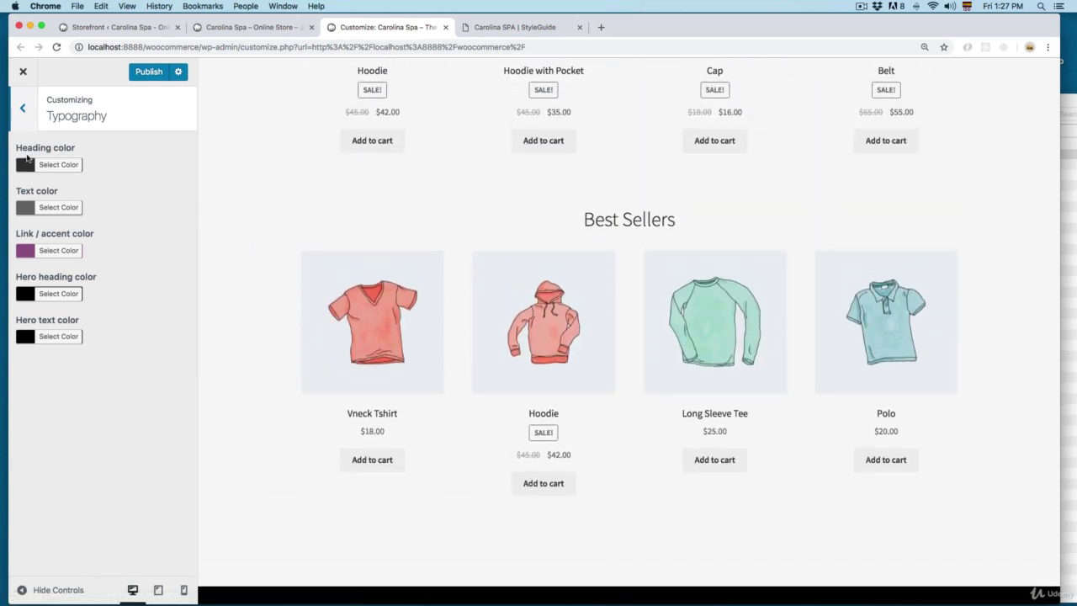
{"action": "left_click_drag", "start_coordinate": [604, 219], "coordinate": [668, 220]}
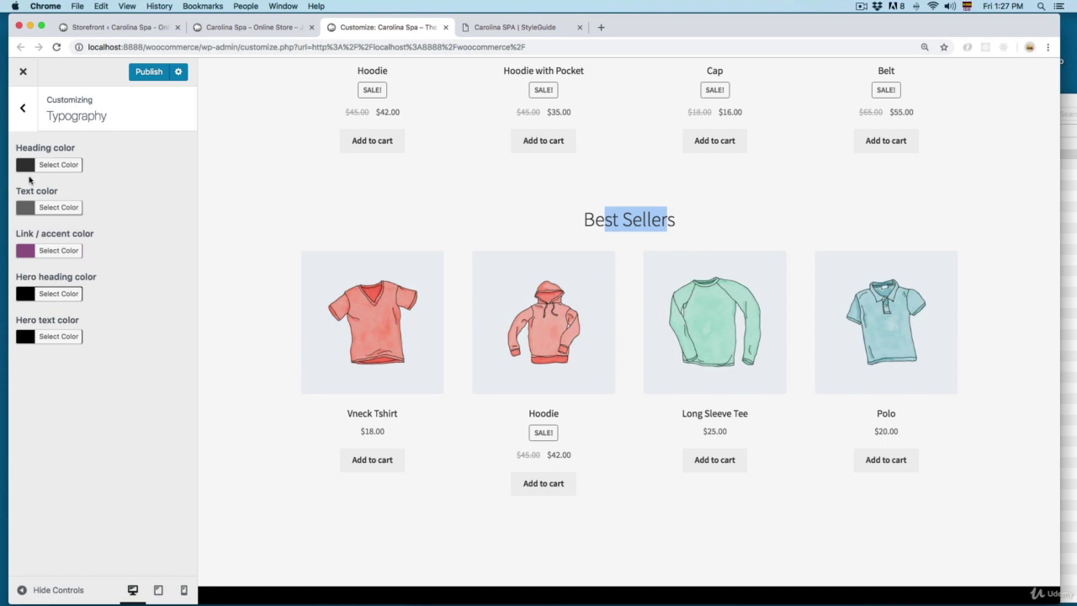
Copy the pink #e282a8 from the style guide and apply it as the typography heading color.
{"action": "left_click", "coordinate": [37, 165]}
{"action": "left_click", "coordinate": [510, 27]}
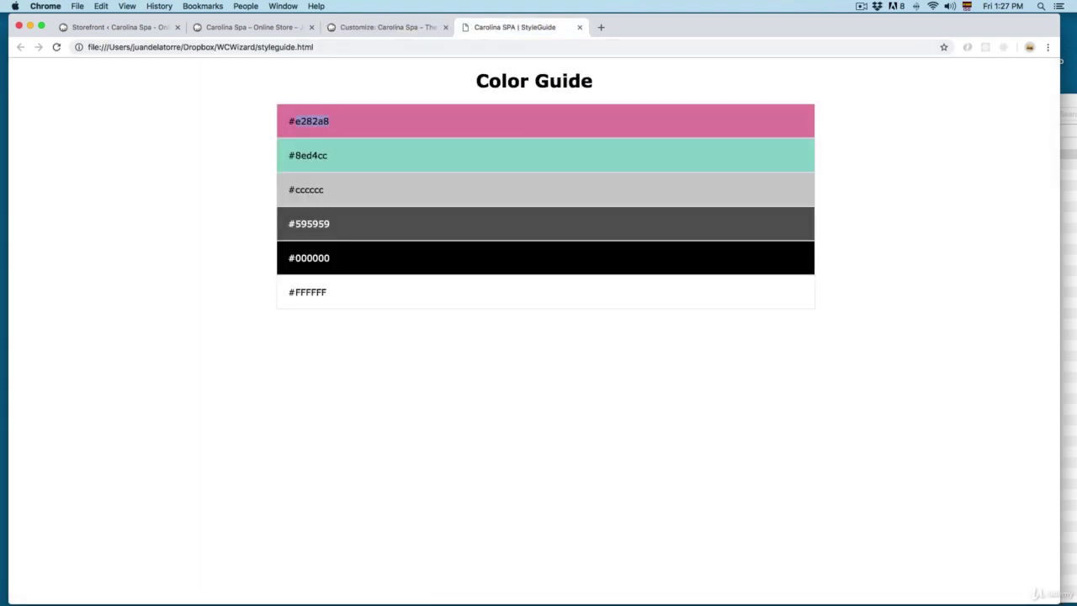
{"action": "key", "text": "super+c"}
{"action": "left_click", "coordinate": [384, 28]}
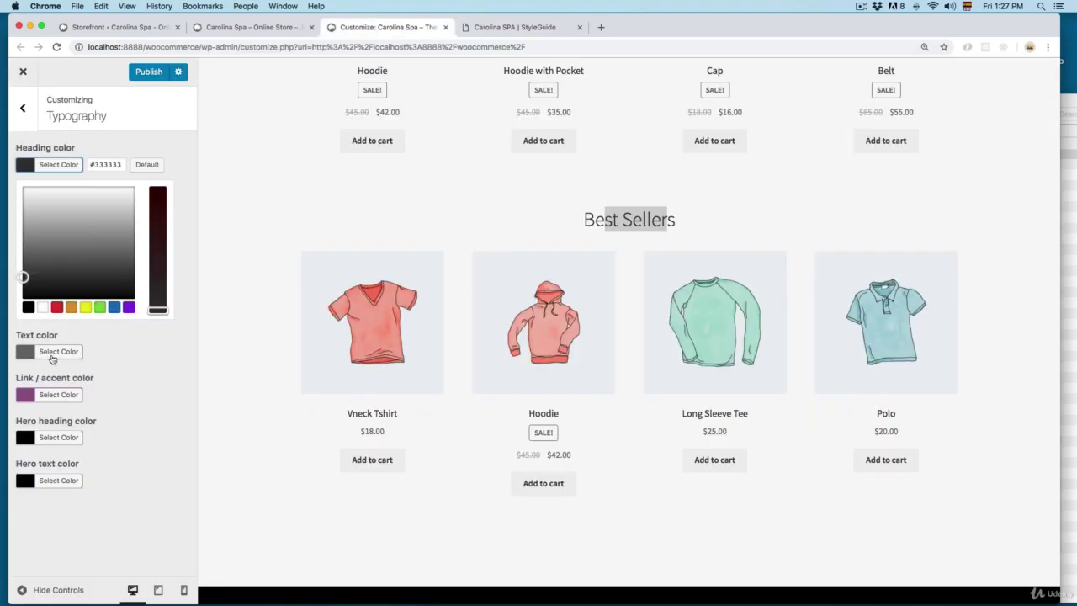
{"action": "left_click", "coordinate": [105, 165]}
{"action": "key", "text": "super+a"}
{"action": "key", "text": "super+v"}
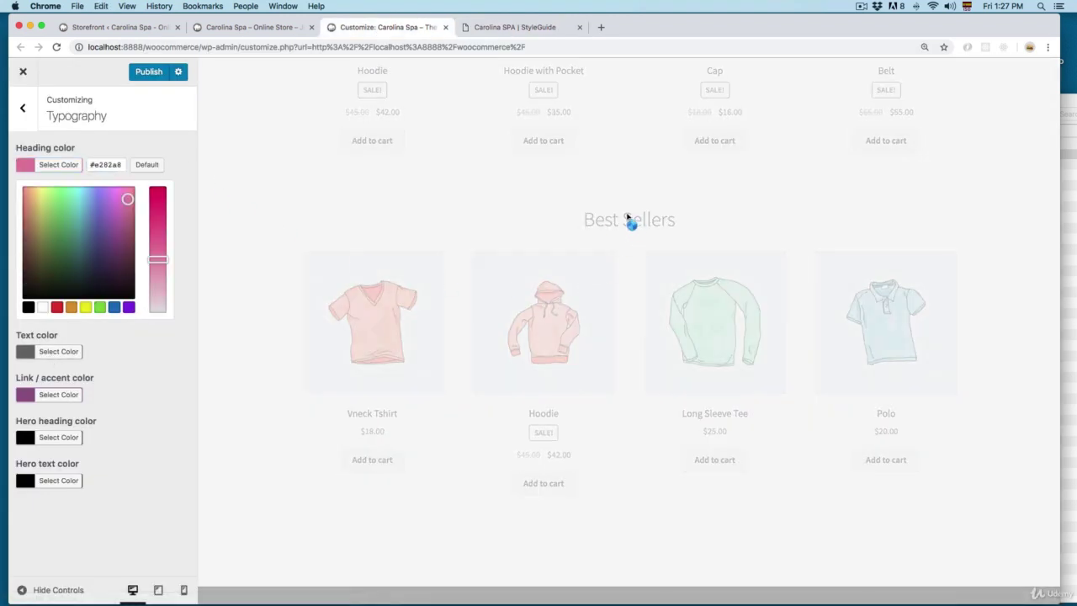
{"action": "left_click_drag", "start_coordinate": [604, 221], "coordinate": [666, 220]}
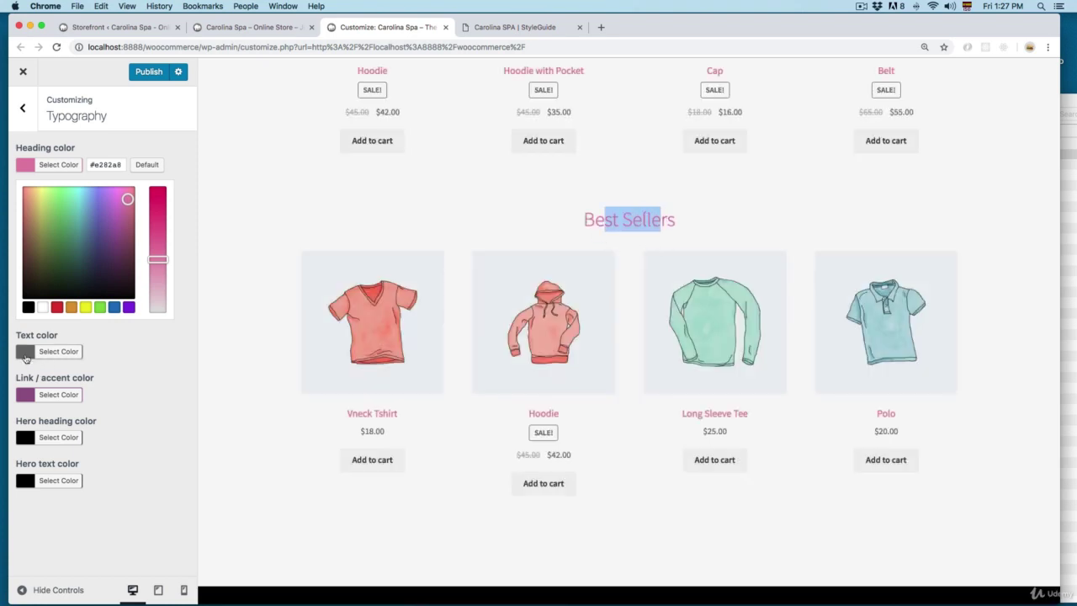
Set the typography text color to near-black #0a0a0a and check it across the product sections.
{"action": "left_click", "coordinate": [26, 353]}
{"action": "left_click_drag", "start_coordinate": [125, 331], "coordinate": [139, 345]}
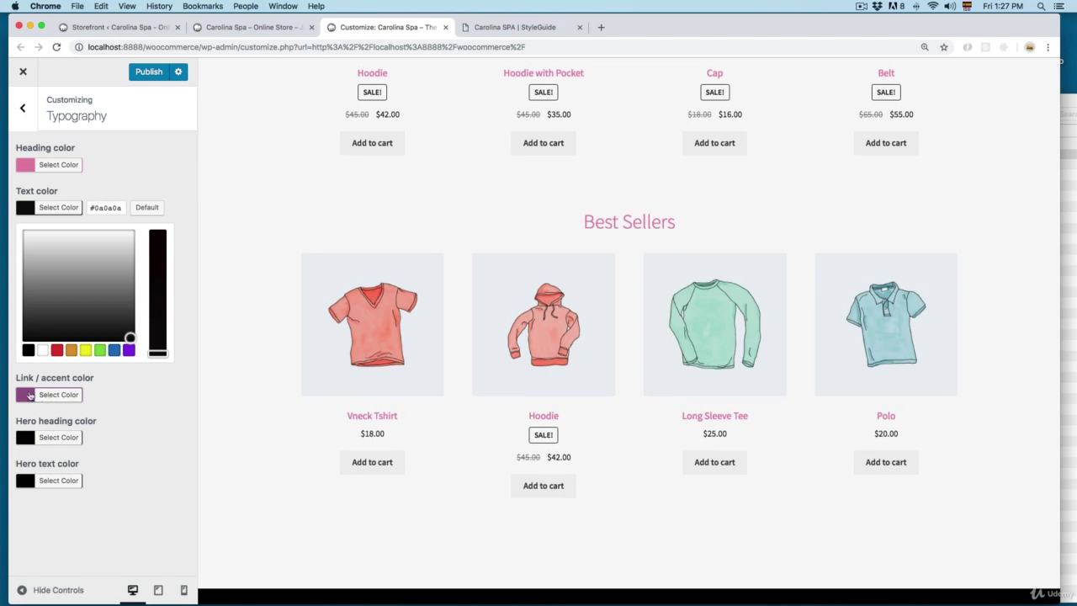
{"action": "scroll", "coordinate": [345, 342], "scroll_direction": "up", "scroll_amount": 15}
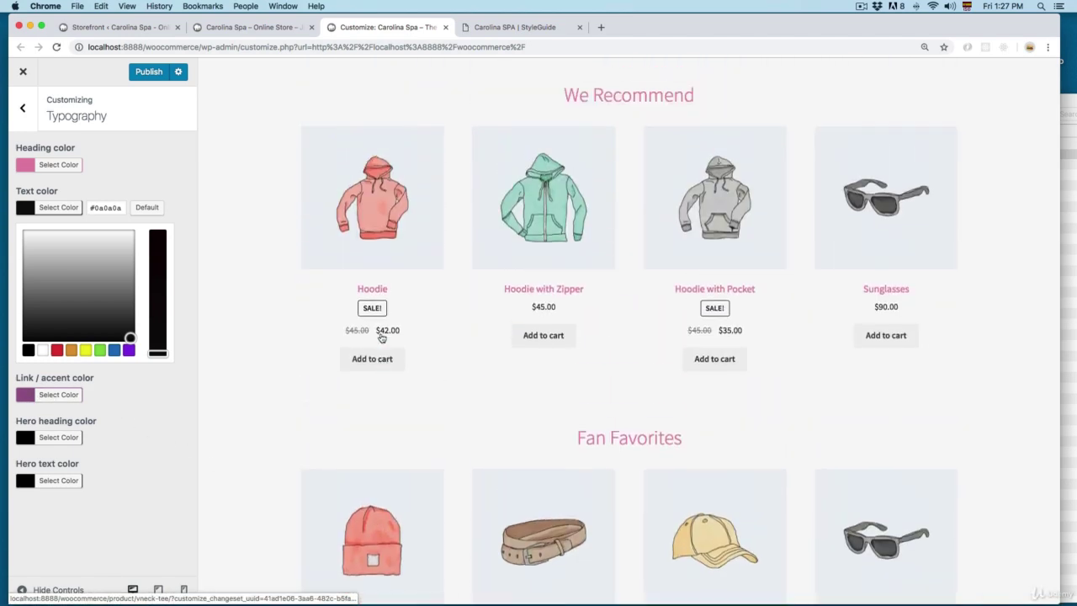
{"action": "scroll", "coordinate": [577, 374], "scroll_direction": "up", "scroll_amount": 4}
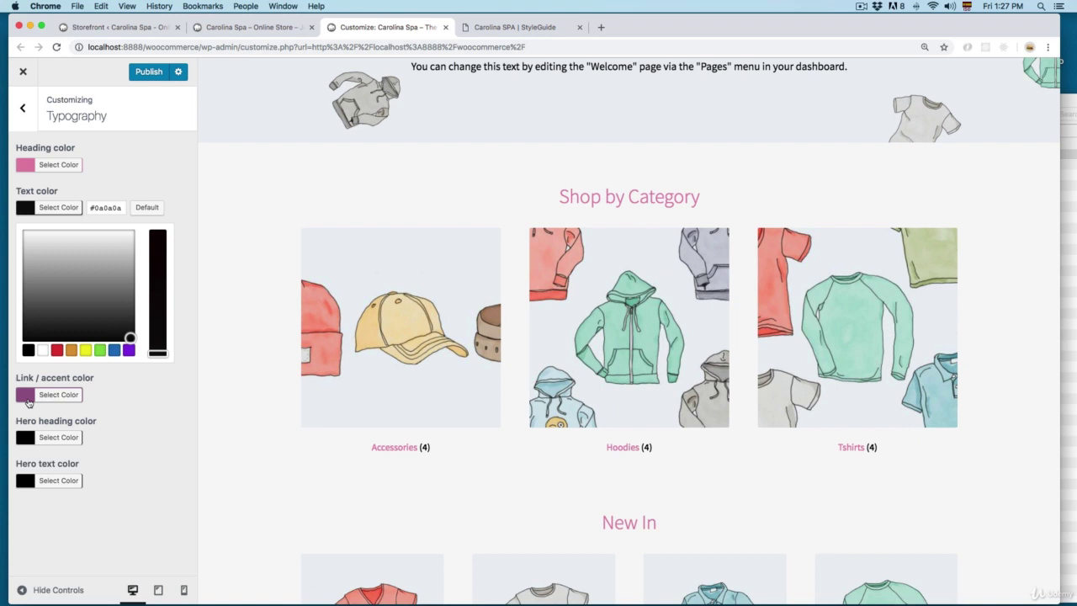
Set the link / accent color to the style guide's pink, #e282a8.
{"action": "key", "text": "super+shift+2"}
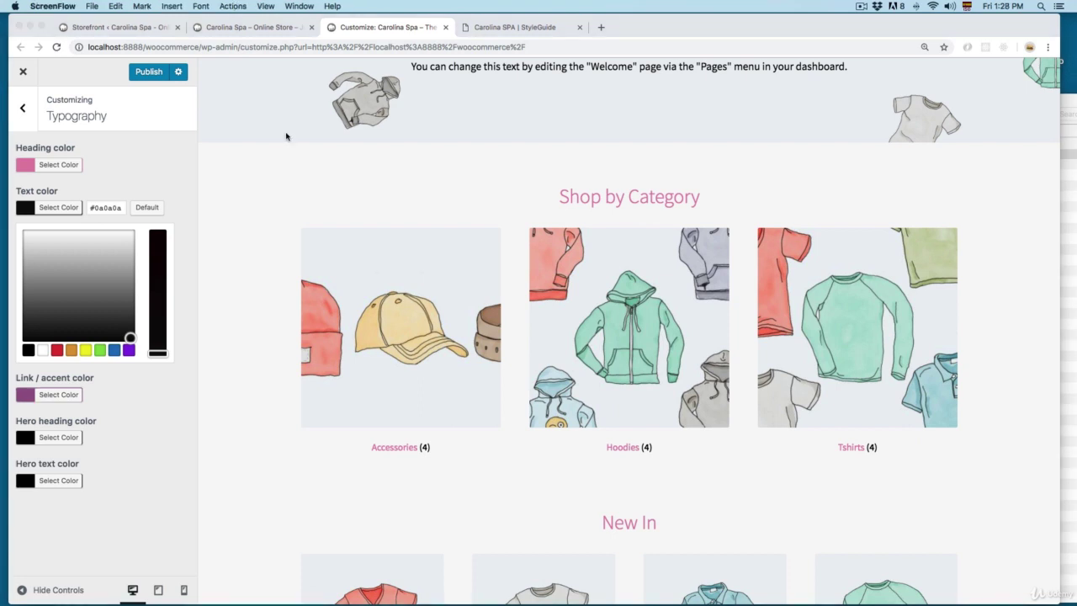
{"action": "left_click", "coordinate": [480, 38]}
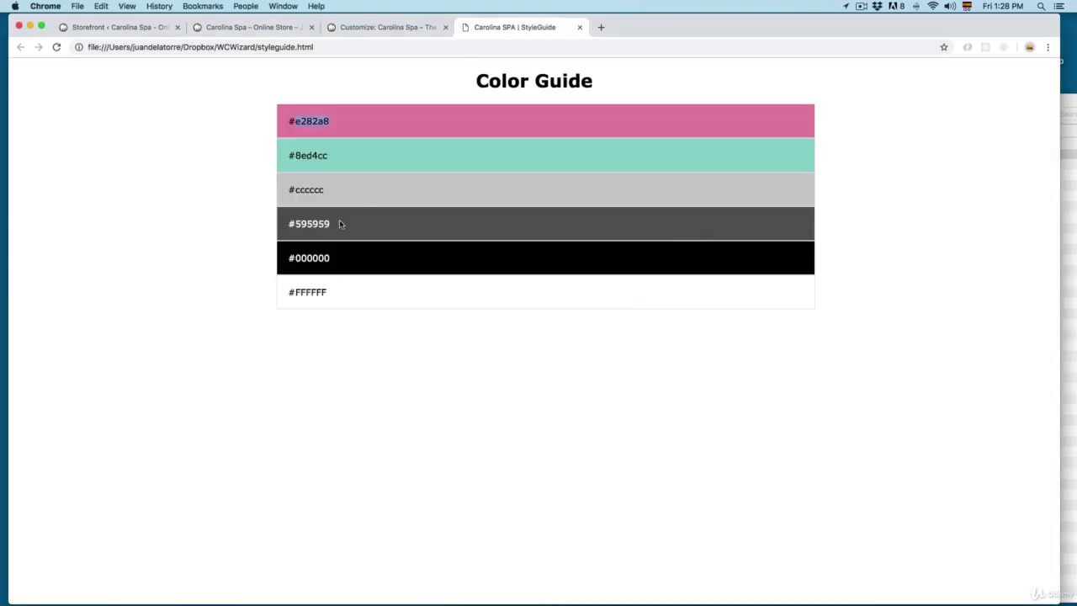
{"action": "left_click", "coordinate": [381, 28]}
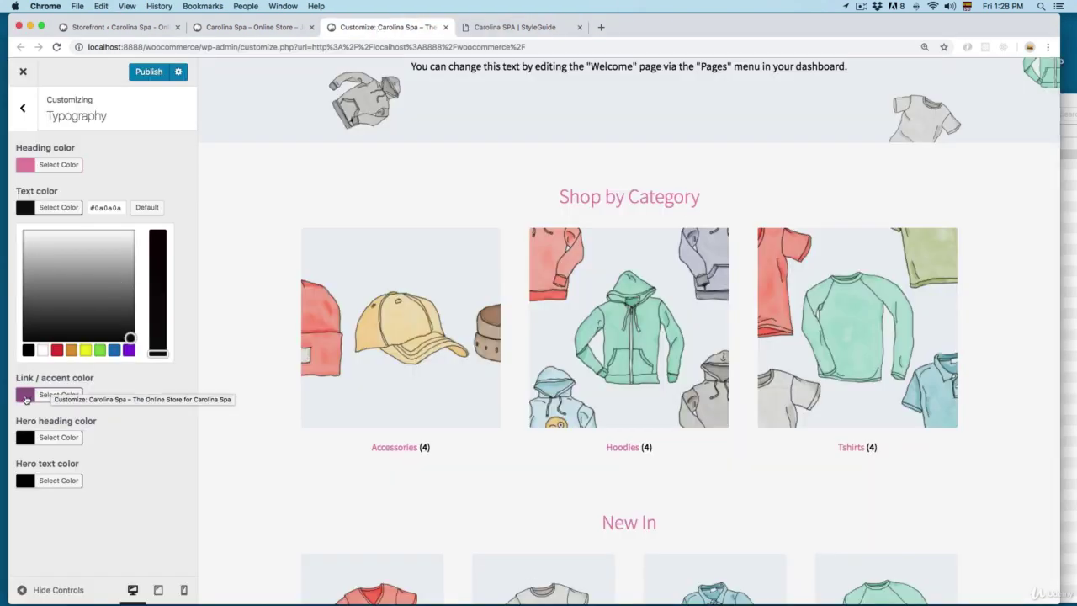
{"action": "left_click", "coordinate": [26, 395]}
{"action": "triple_click", "coordinate": [118, 250]}
{"action": "key", "text": "super+v"}
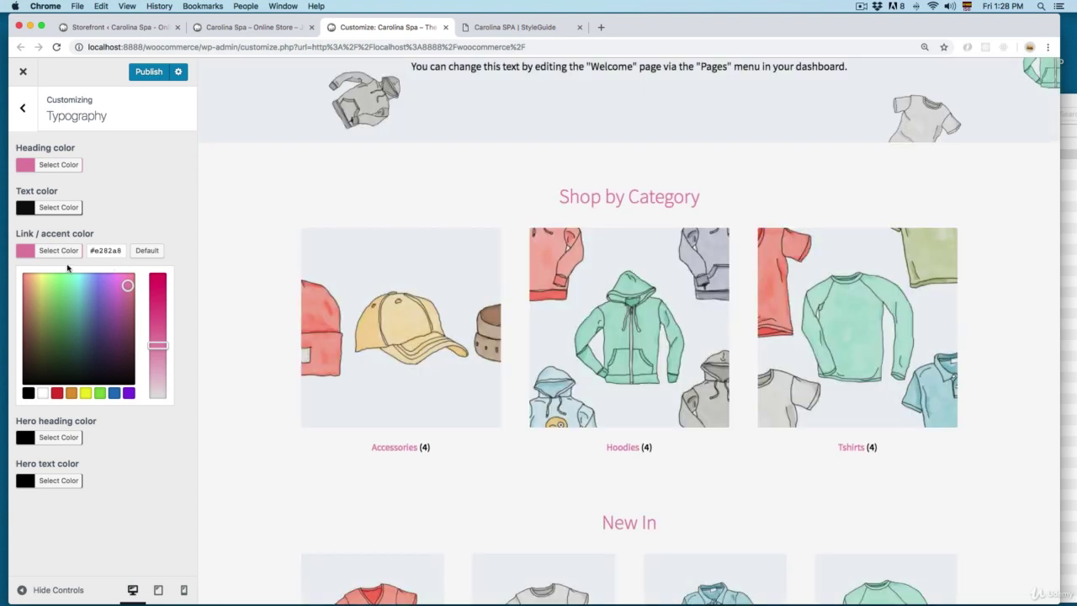
Set the buttons' background color to the style guide's pink, #e282a8.
{"action": "left_click", "coordinate": [23, 107]}
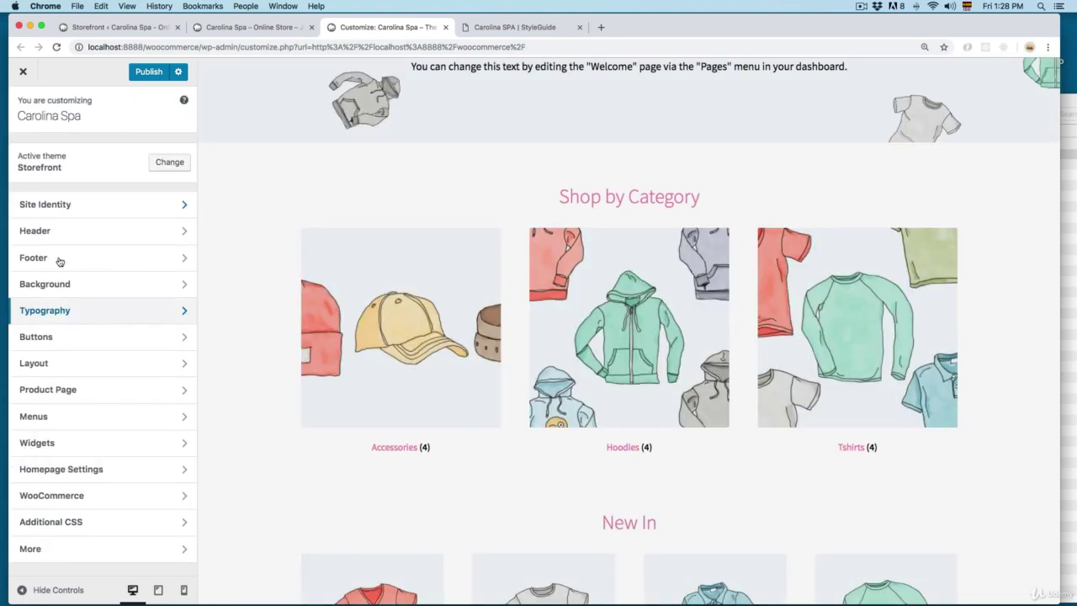
{"action": "left_click", "coordinate": [87, 342]}
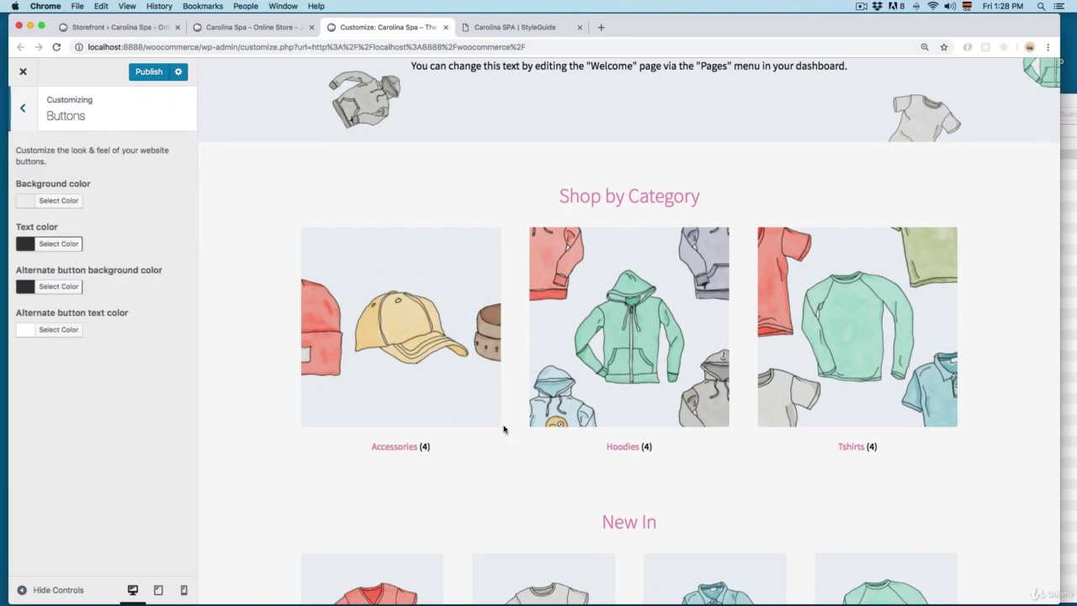
{"action": "scroll", "coordinate": [505, 430], "scroll_direction": "down", "scroll_amount": 5}
{"action": "scroll", "coordinate": [504, 430], "scroll_direction": "down", "scroll_amount": 1}
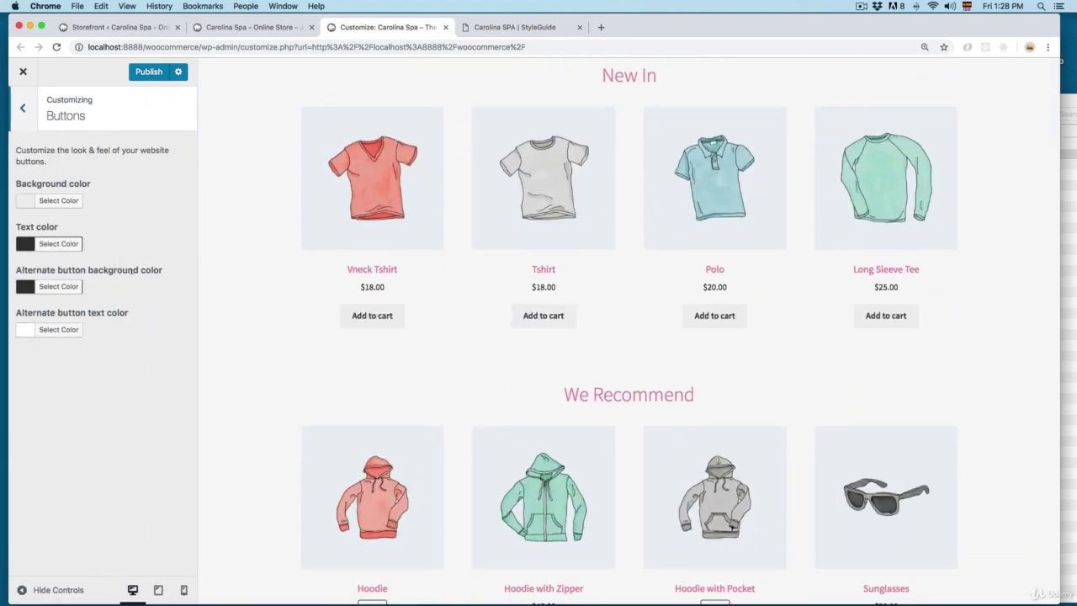
{"action": "left_click", "coordinate": [475, 27]}
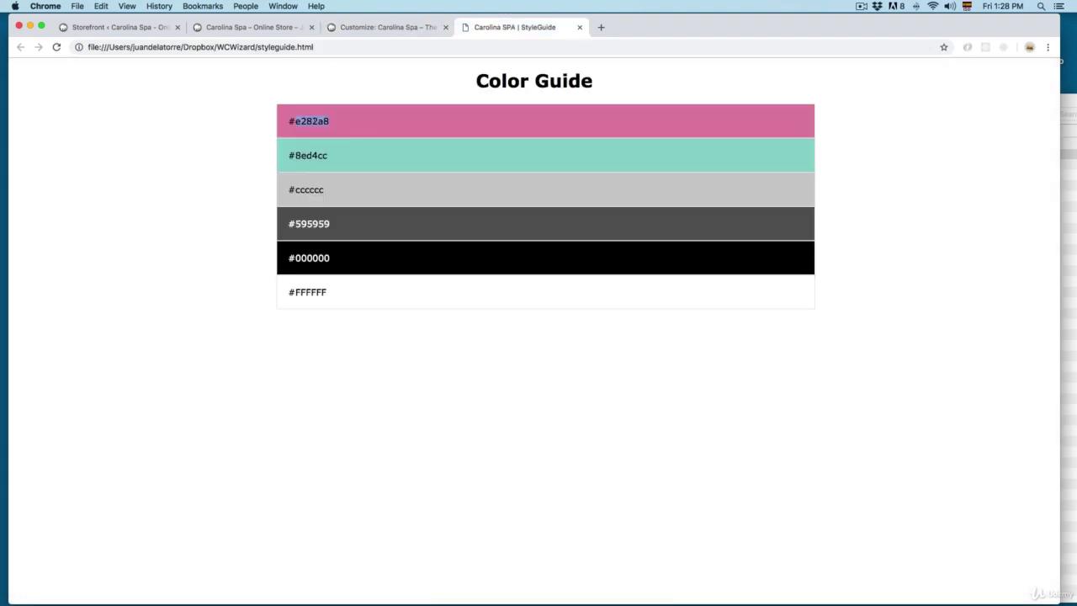
{"action": "left_click", "coordinate": [375, 28]}
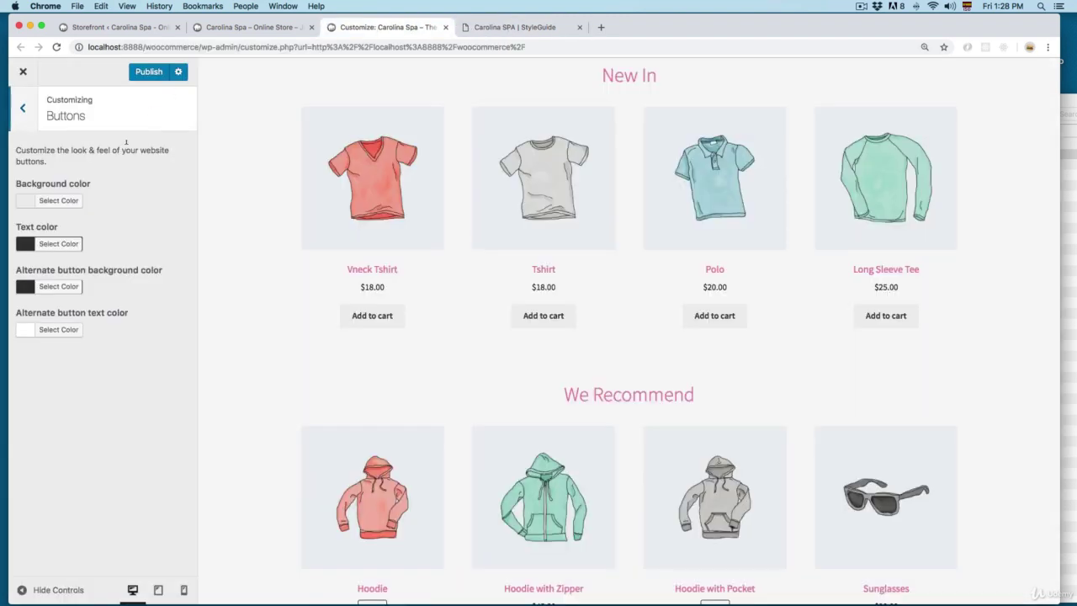
{"action": "left_click", "coordinate": [34, 202]}
{"action": "double_click", "coordinate": [113, 200]}
{"action": "key", "text": "super+v"}
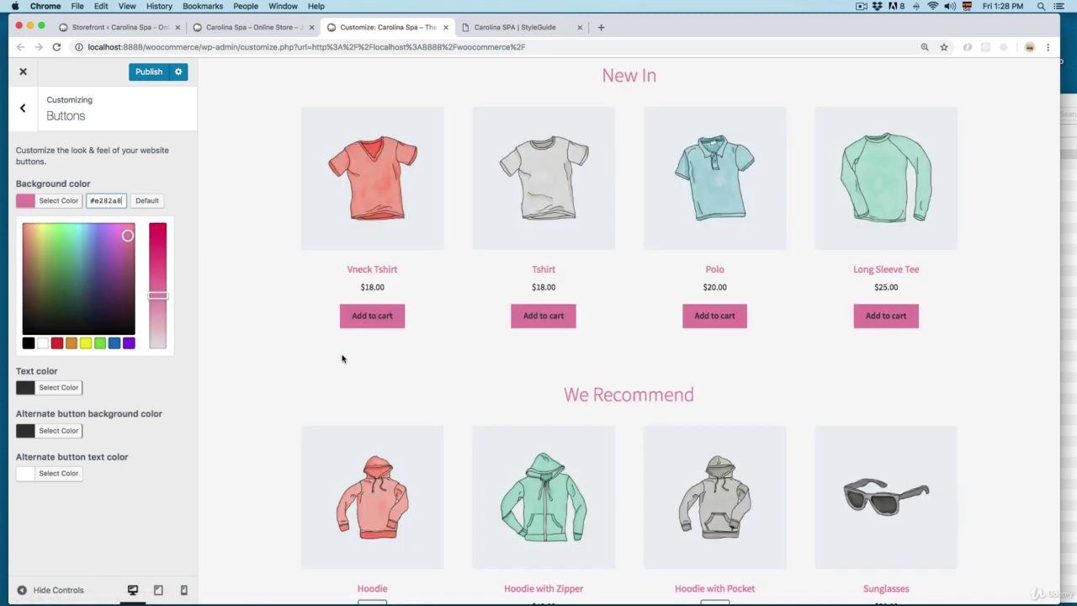
Check the Add to cart buttons down the homepage preview and set the button text color to white, #ffffff.
{"action": "scroll", "coordinate": [344, 357], "scroll_direction": "down", "scroll_amount": 10}
{"action": "scroll", "coordinate": [344, 363], "scroll_direction": "down", "scroll_amount": 2}
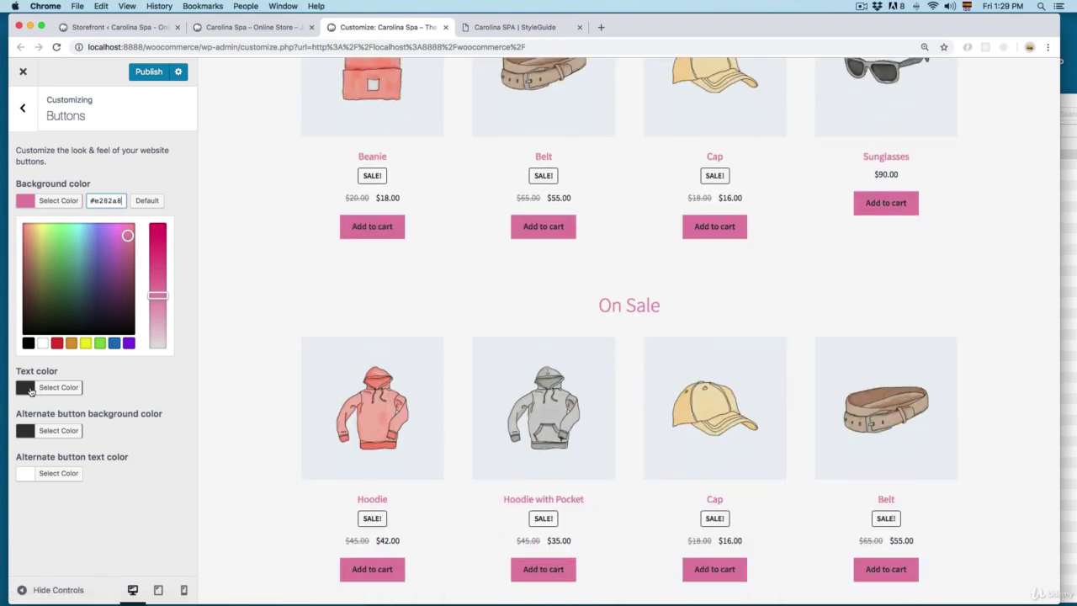
{"action": "left_click", "coordinate": [28, 390]}
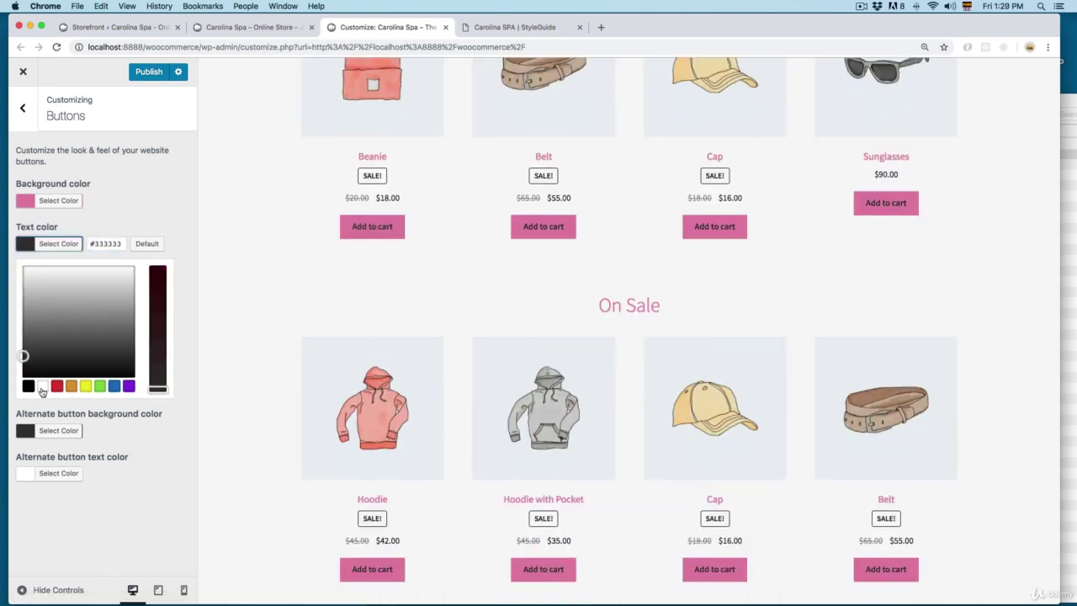
{"action": "left_click", "coordinate": [42, 386]}
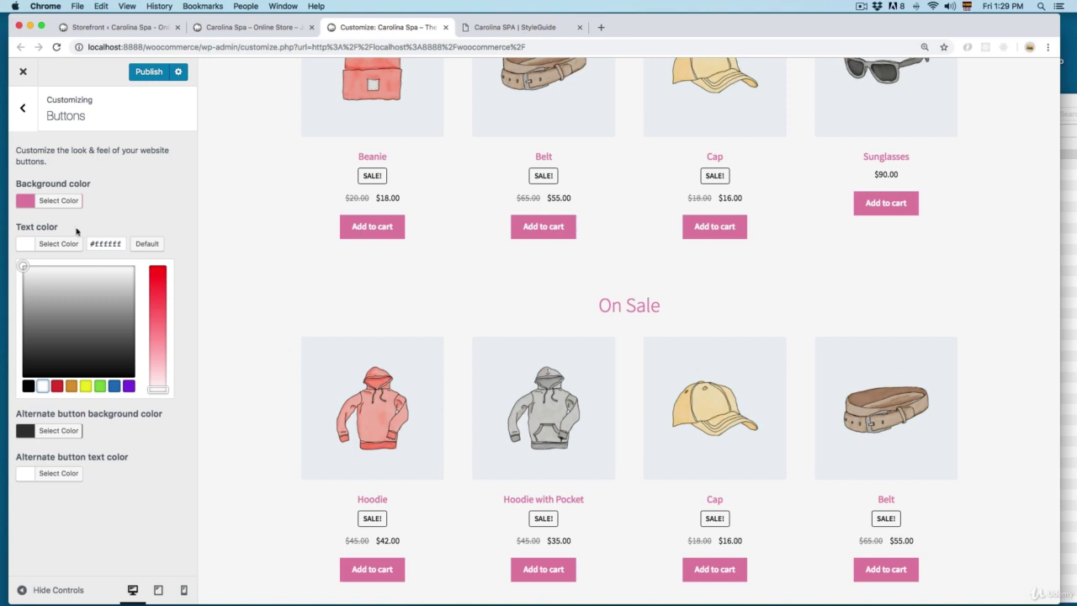
Publish the changes with the Layout settings open, and look through the Shop page in the preview.
{"action": "left_click", "coordinate": [23, 108]}
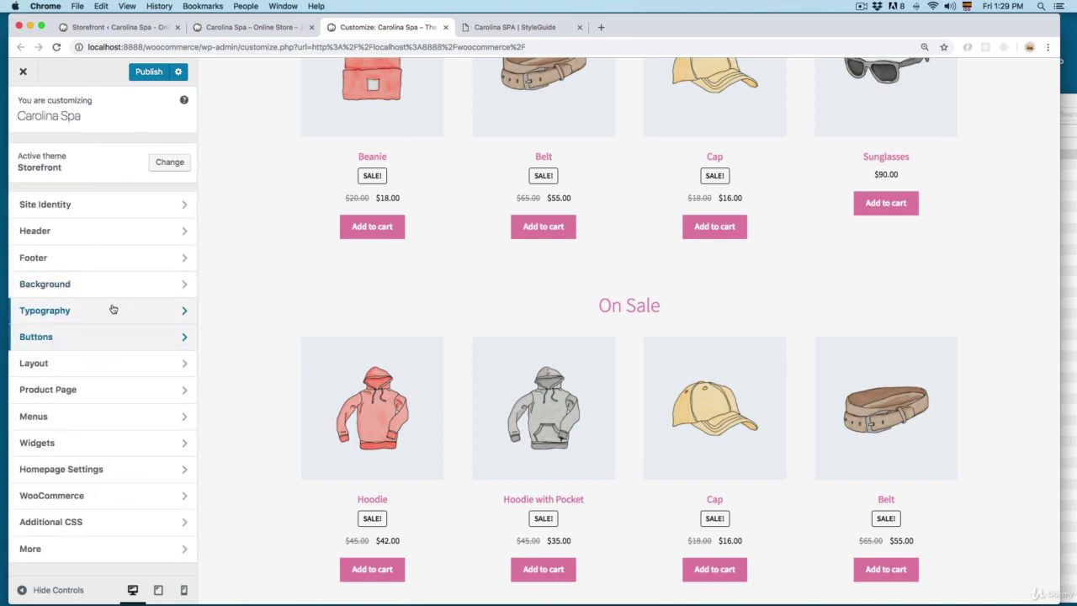
{"action": "left_click", "coordinate": [60, 363]}
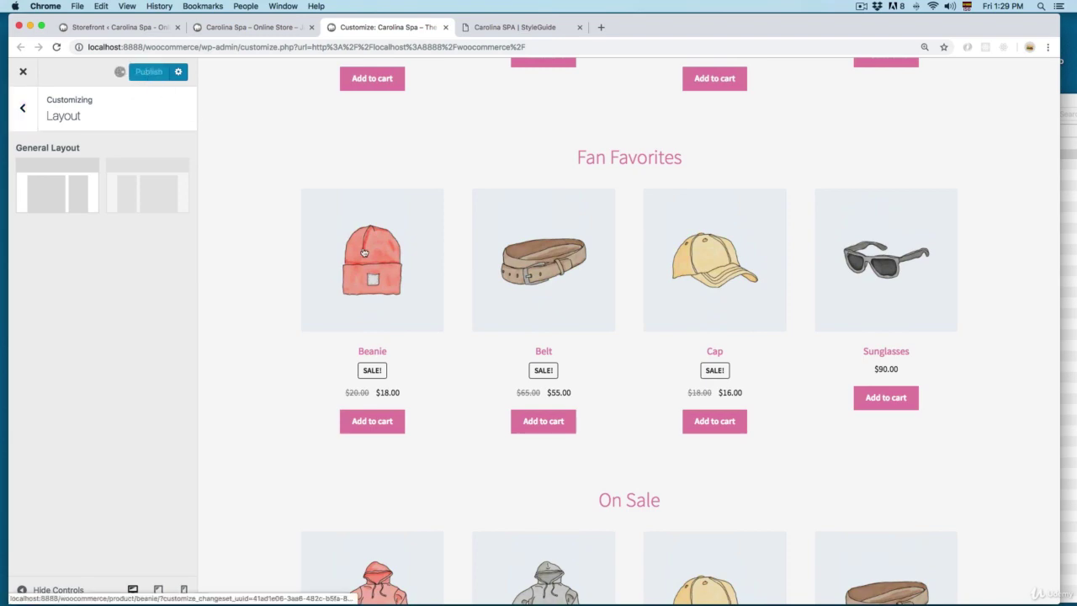
{"action": "scroll", "coordinate": [358, 271], "scroll_direction": "up", "scroll_amount": 15}
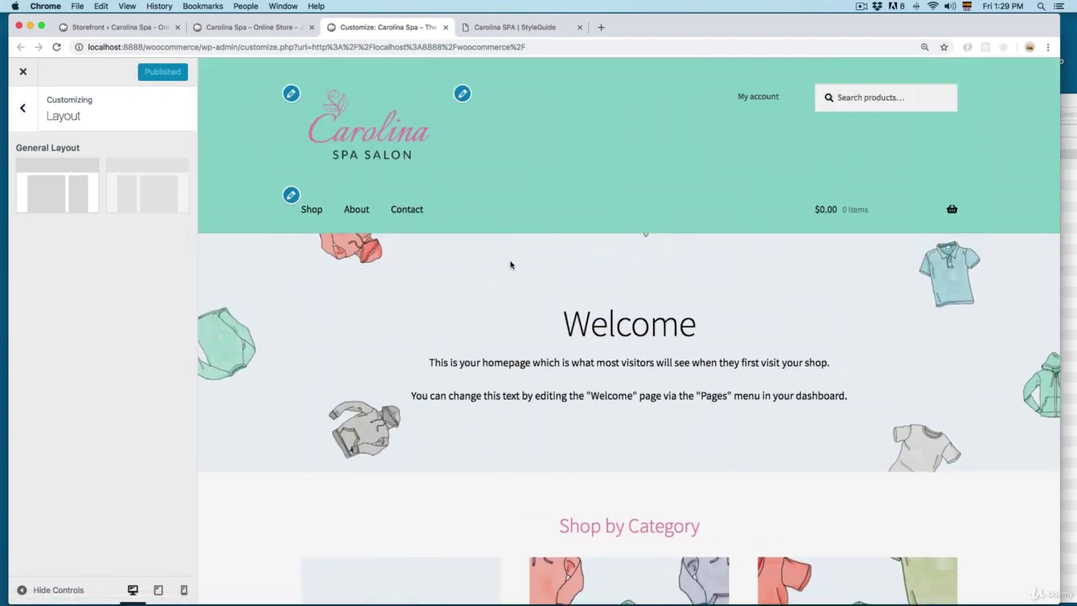
{"action": "left_click", "coordinate": [312, 215]}
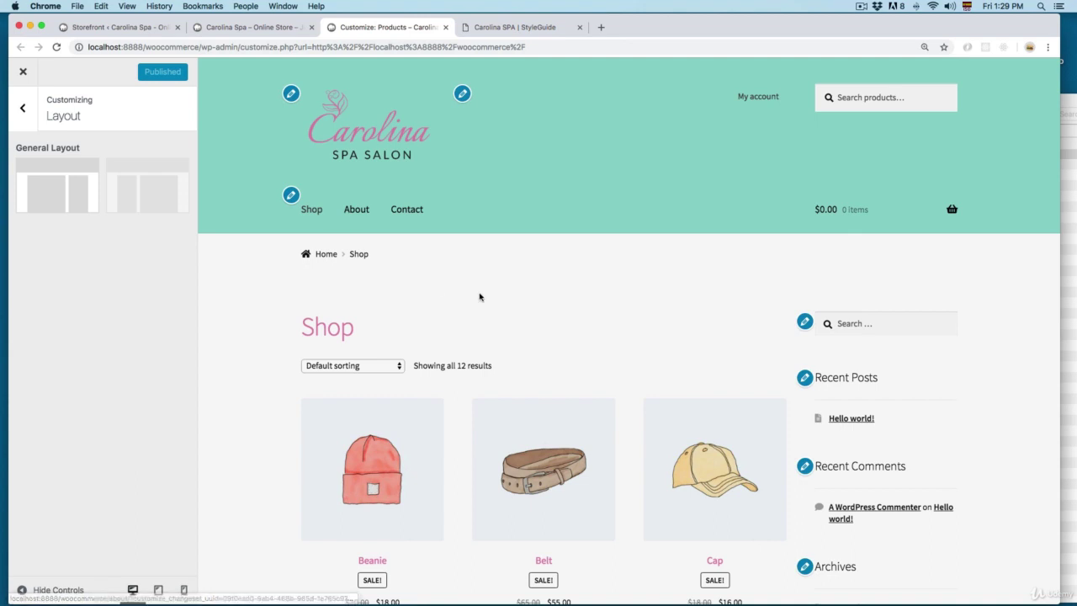
{"action": "scroll", "coordinate": [481, 295], "scroll_direction": "down", "scroll_amount": 2}
{"action": "scroll", "coordinate": [486, 296], "scroll_direction": "down", "scroll_amount": 4}
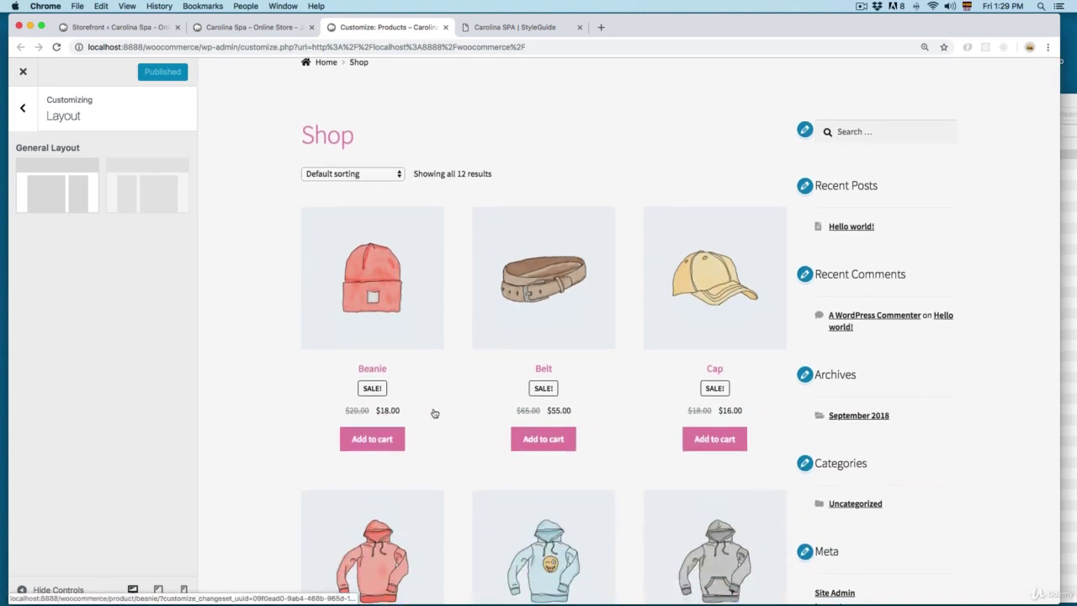
{"action": "scroll", "coordinate": [505, 425], "scroll_direction": "down", "scroll_amount": 5}
{"action": "scroll", "coordinate": [538, 421], "scroll_direction": "up", "scroll_amount": 5}
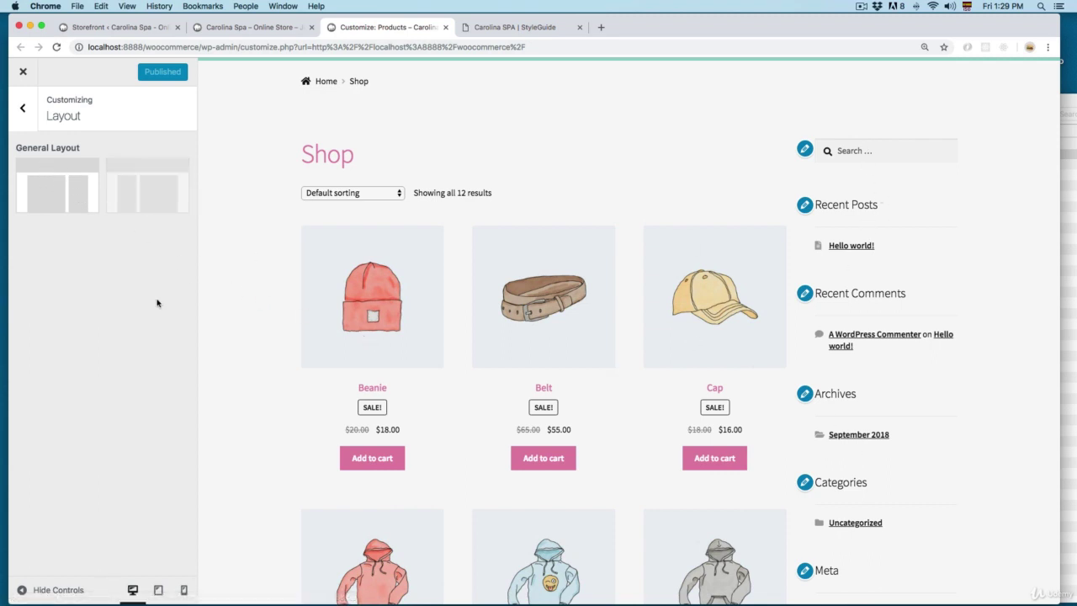
Try the general layout with the left sidebar on the Shop page and switch back to the right-sidebar layout.
{"action": "left_click", "coordinate": [156, 192]}
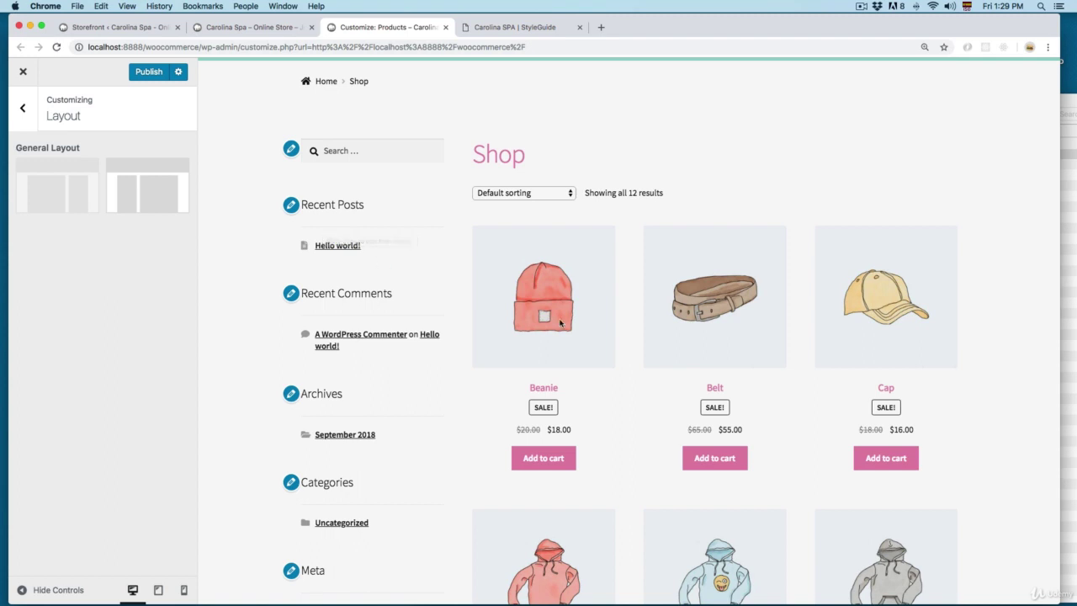
{"action": "scroll", "coordinate": [683, 400], "scroll_direction": "down", "scroll_amount": 3}
{"action": "left_click", "coordinate": [82, 197]}
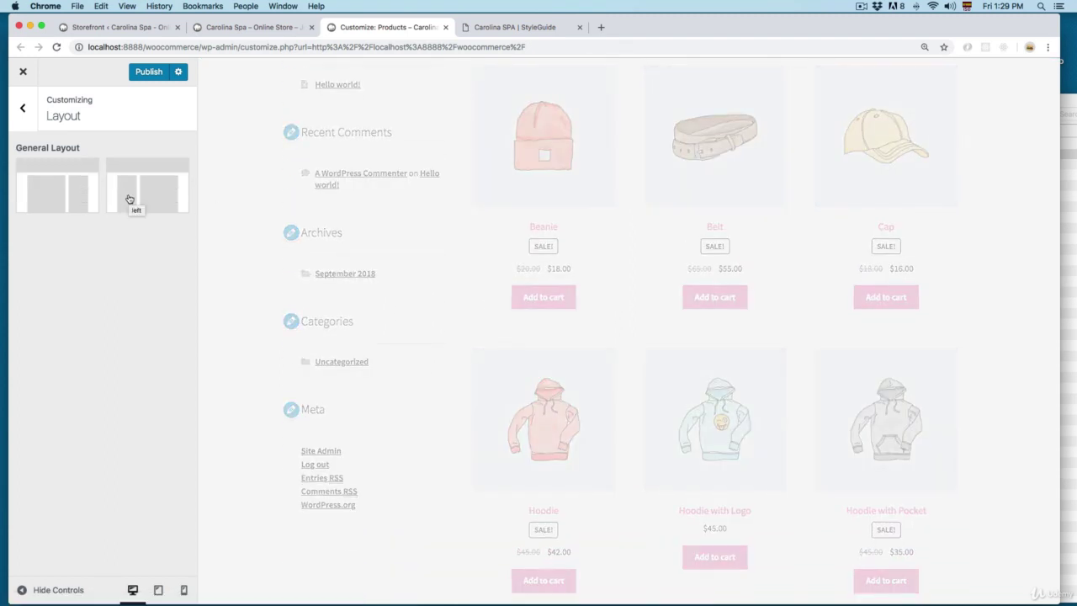
{"action": "scroll", "coordinate": [462, 308], "scroll_direction": "up", "scroll_amount": 3}
{"action": "scroll", "coordinate": [462, 310], "scroll_direction": "up", "scroll_amount": 2}
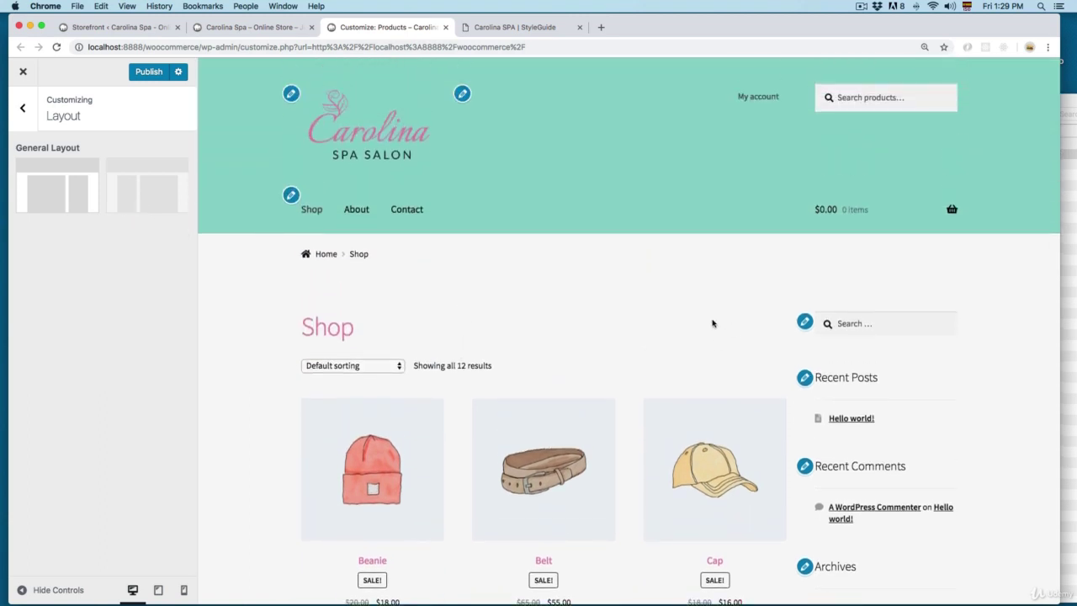
Examine the Sticky Add-To-Cart and Product Pagination options in the Product Page settings.
{"action": "left_click", "coordinate": [22, 109]}
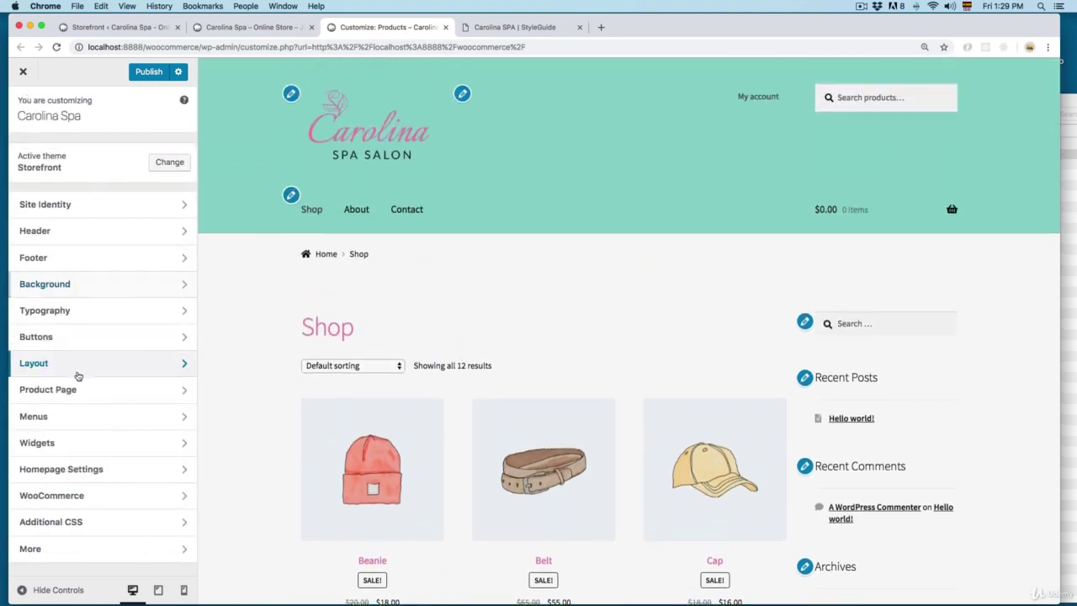
{"action": "left_click", "coordinate": [59, 393]}
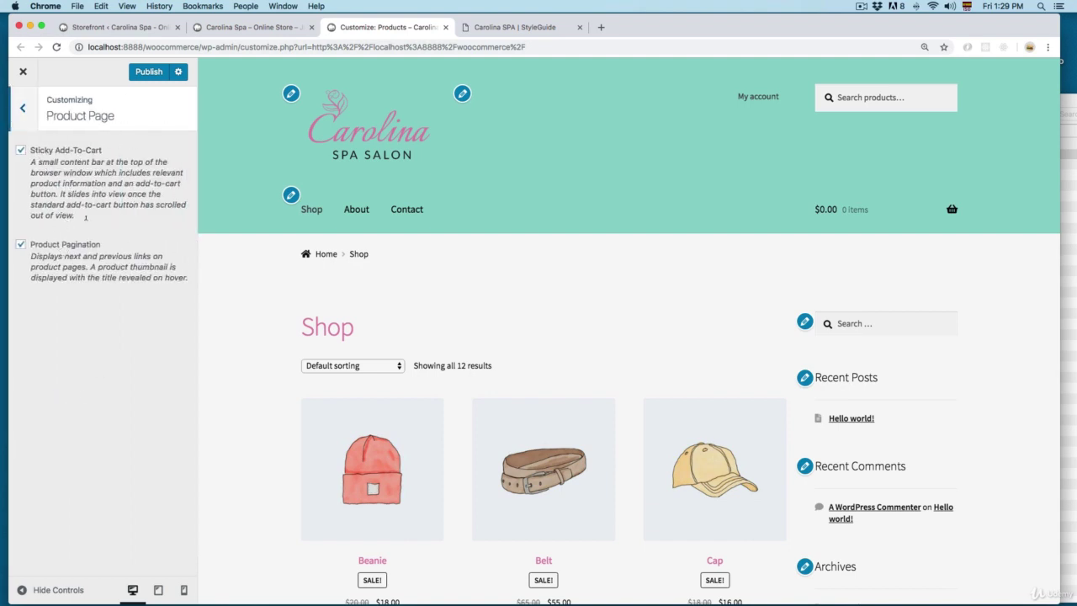
{"action": "left_click", "coordinate": [23, 111]}
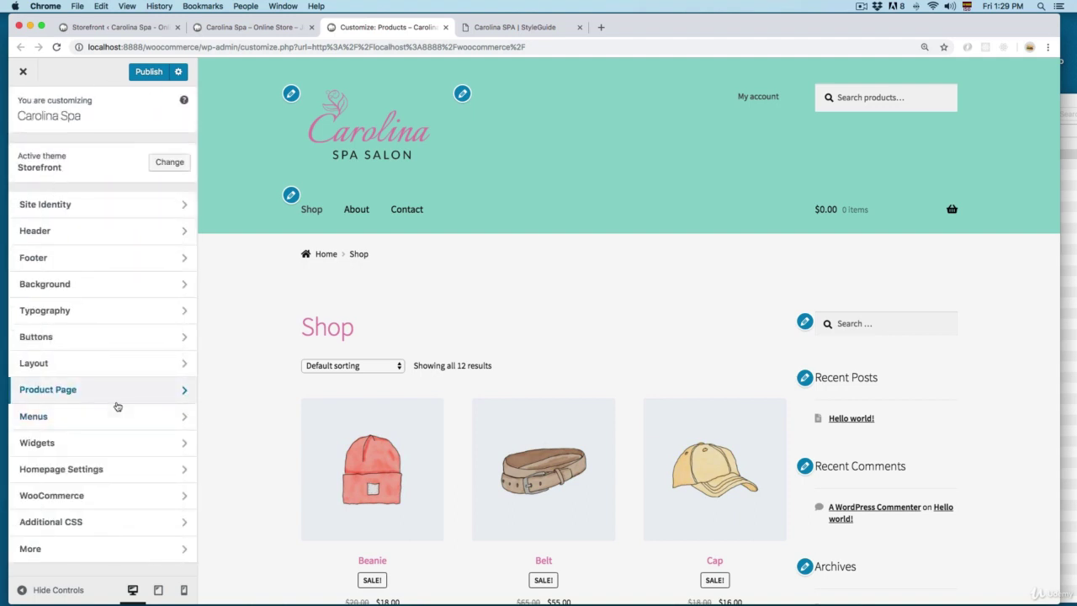
Open the Menus settings, and narrow the browser window to mobile width to view the expanded handheld menu in the preview.
{"action": "left_click", "coordinate": [72, 420]}
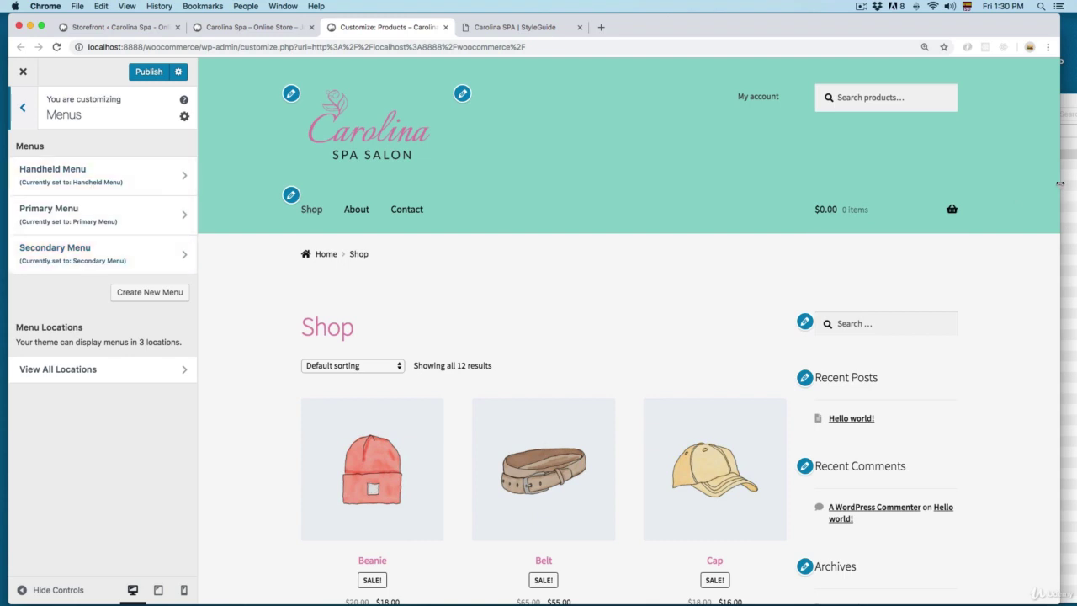
{"action": "left_click_drag", "start_coordinate": [1060, 183], "coordinate": [422, 227]}
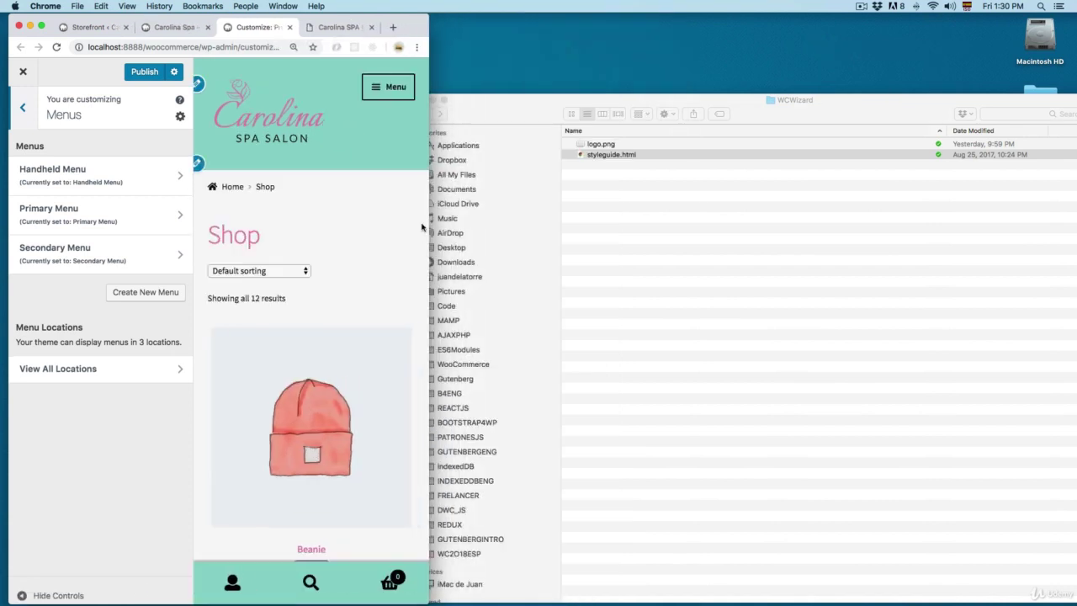
{"action": "left_click", "coordinate": [398, 91]}
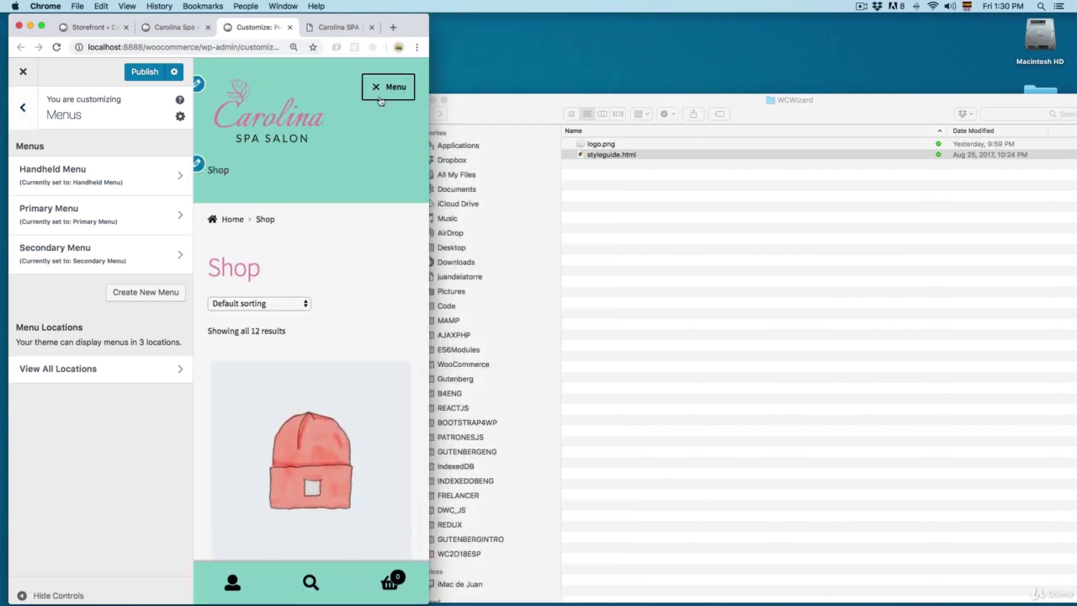
Add the About page to the Handheld Menu and publish the change.
{"action": "left_click", "coordinate": [100, 179]}
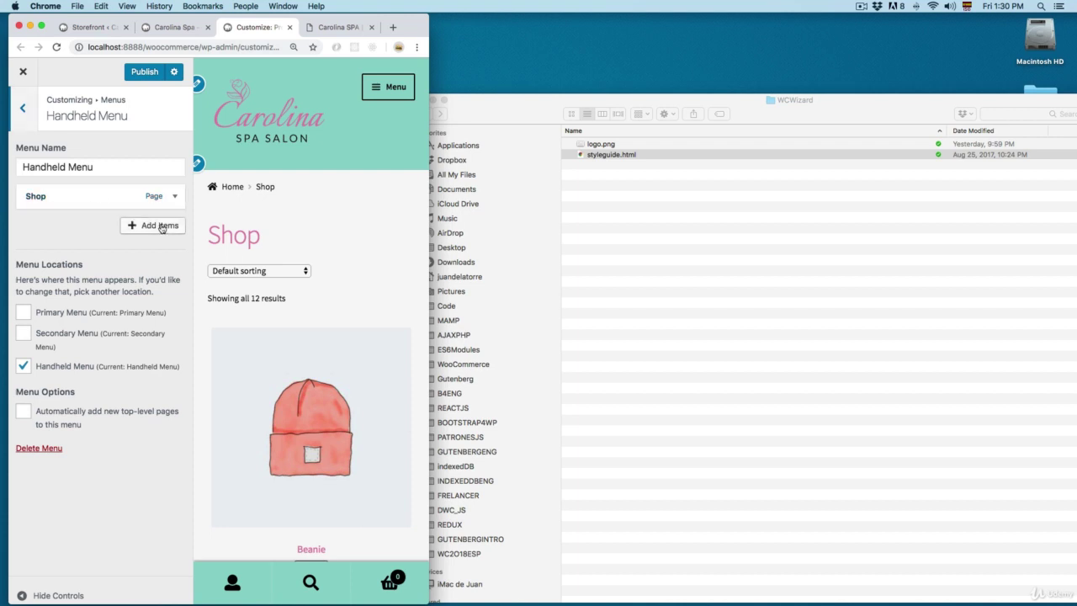
{"action": "left_click", "coordinate": [311, 198]}
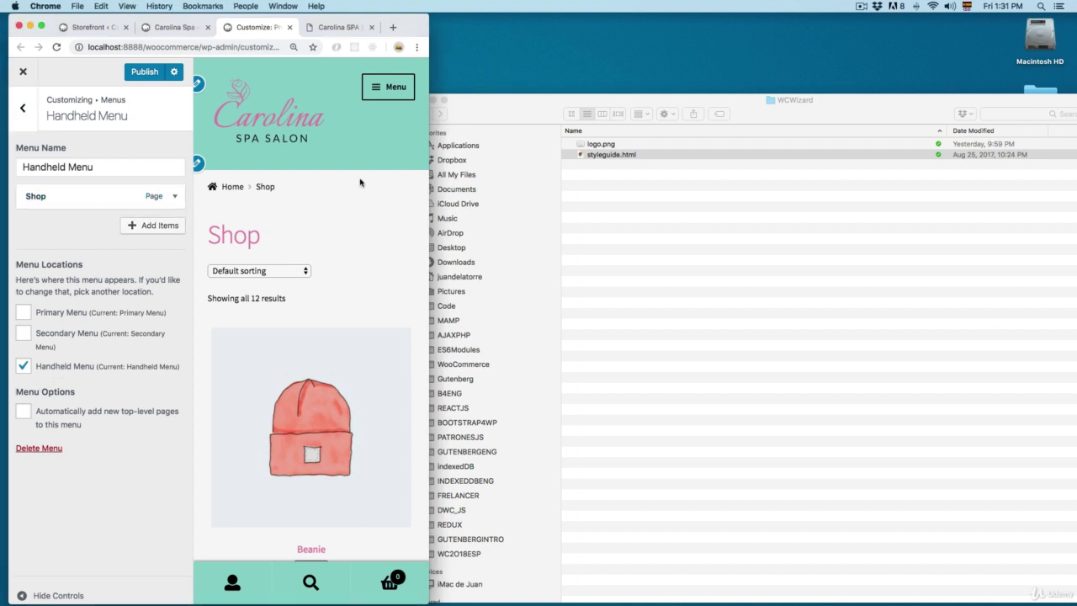
{"action": "left_click", "coordinate": [386, 96]}
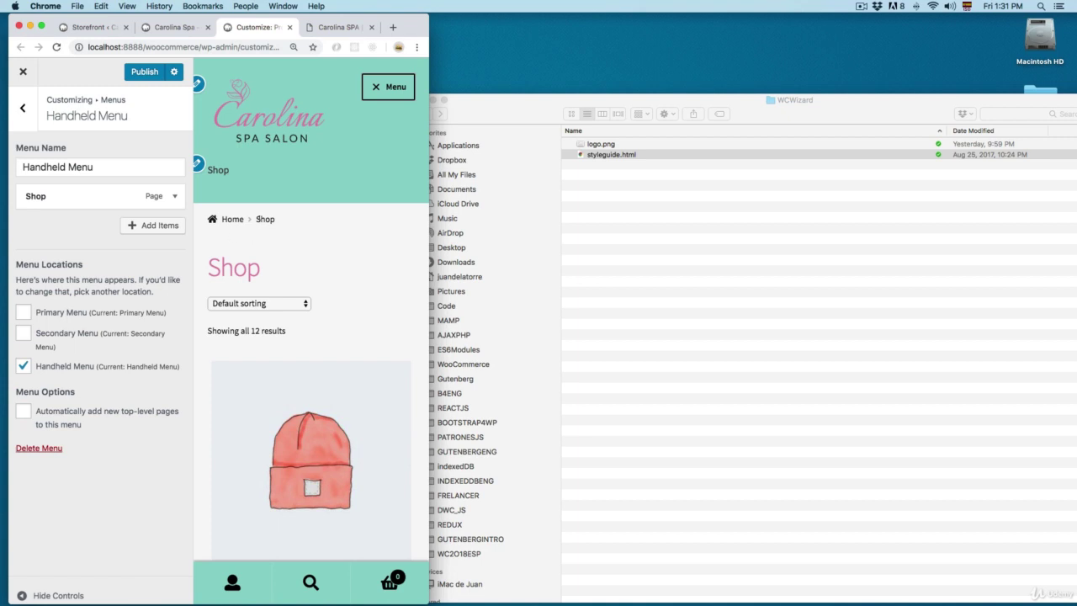
{"action": "left_click", "coordinate": [151, 226]}
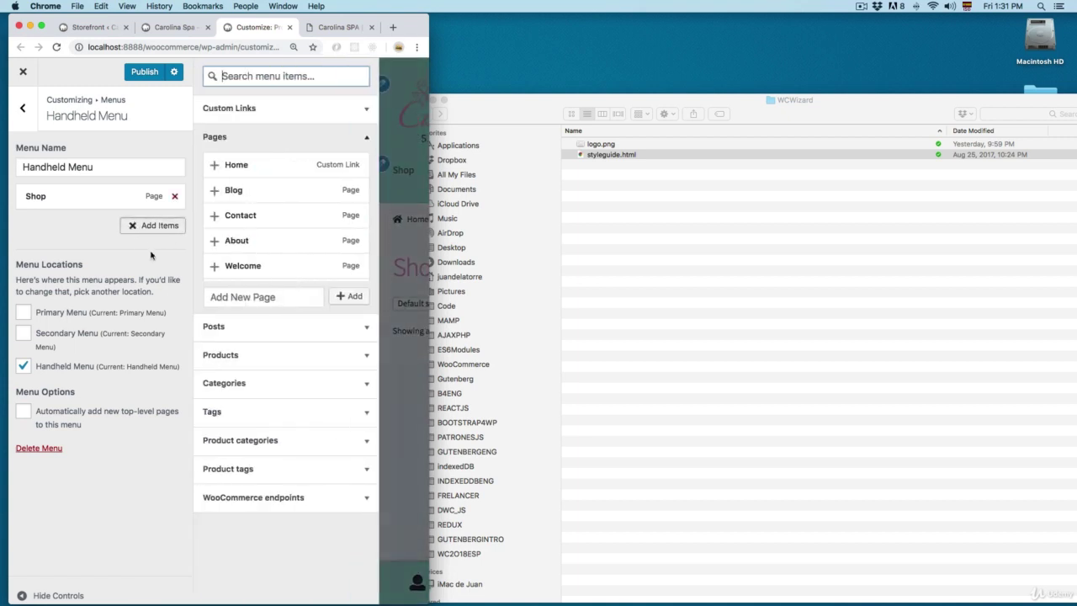
{"action": "left_click", "coordinate": [237, 243]}
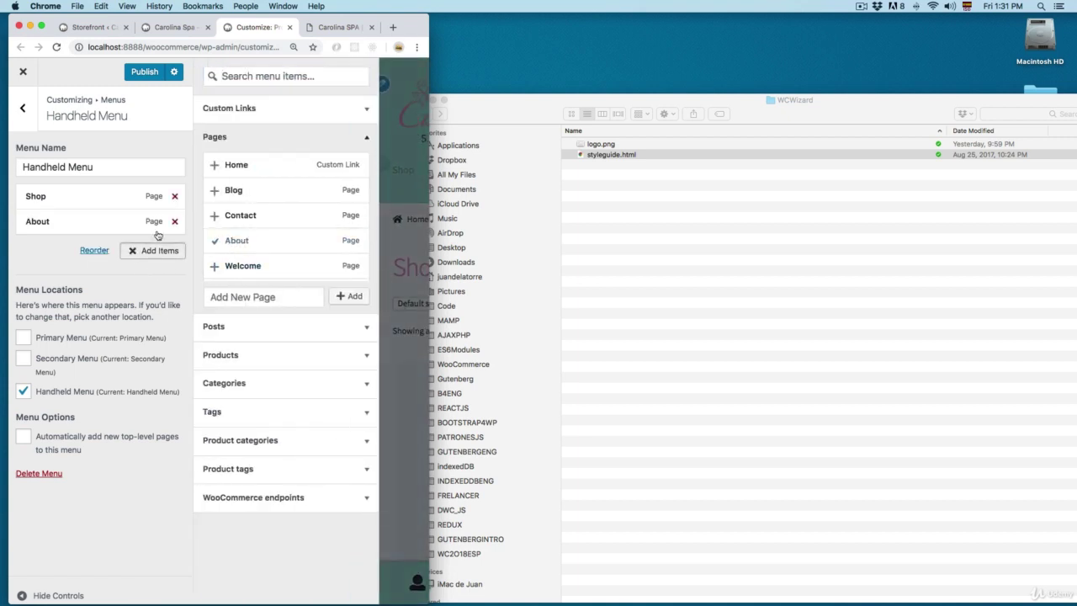
{"action": "left_click", "coordinate": [146, 74]}
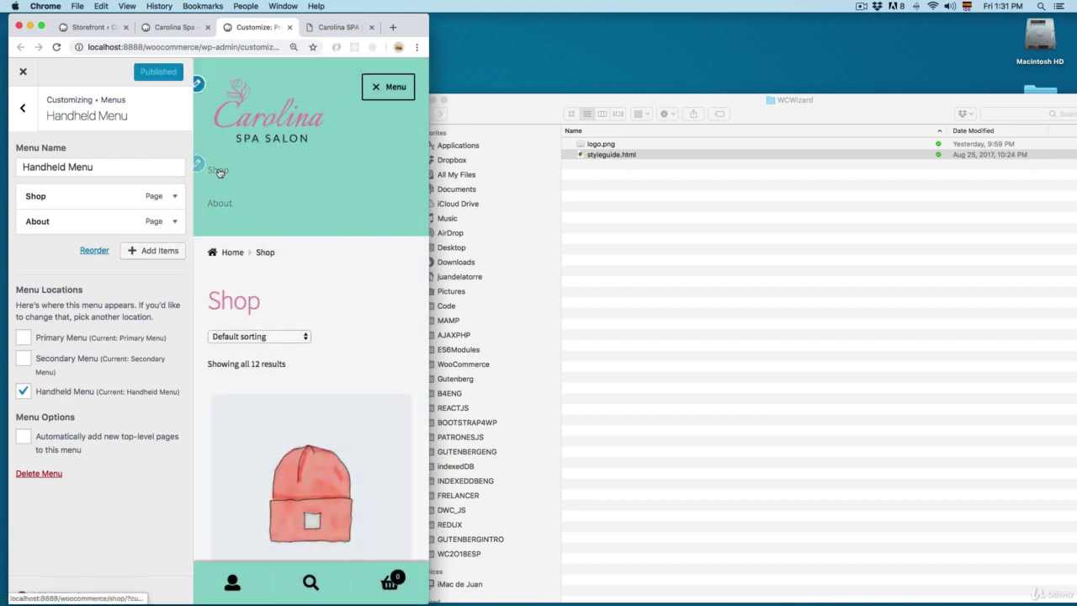
Move the About item above Shop in the Handheld Menu and return to the list of menus.
{"action": "left_click_drag", "start_coordinate": [172, 220], "coordinate": [186, 200]}
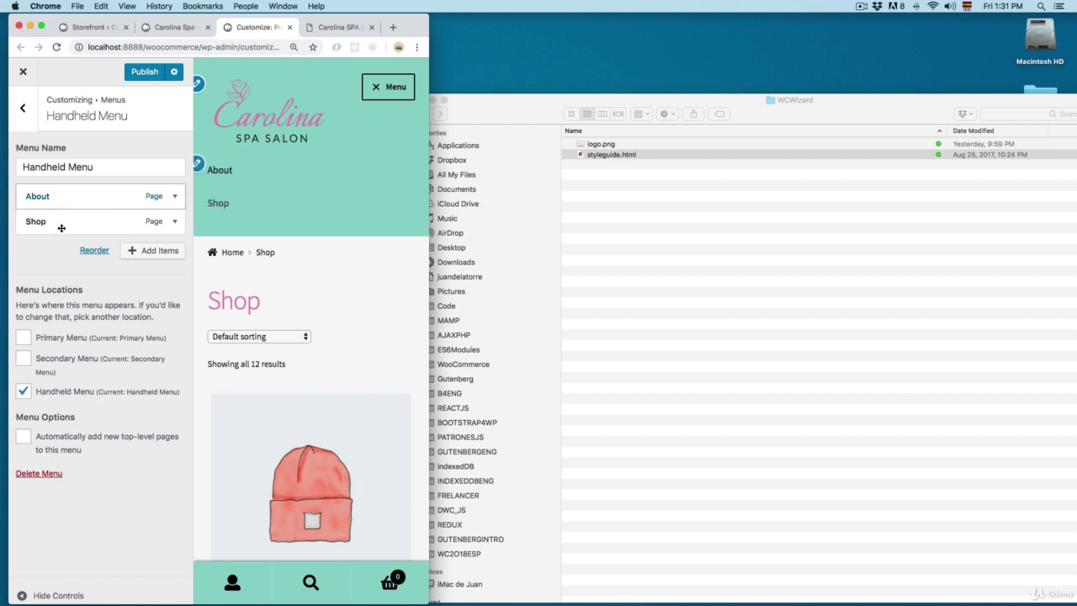
{"action": "left_click", "coordinate": [22, 108]}
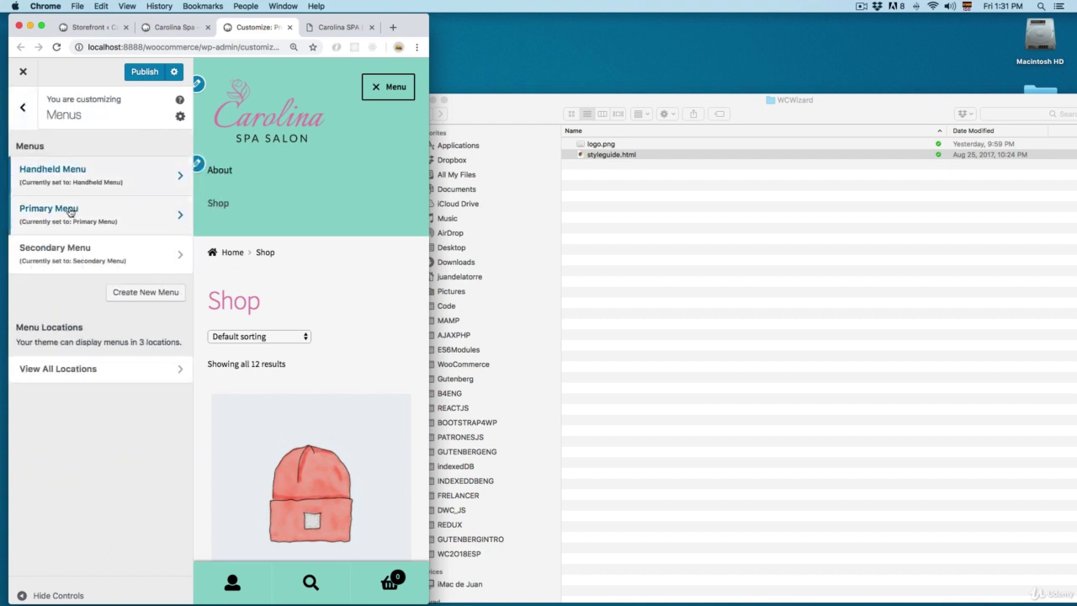
Review the items of the Primary Menu and Secondary Menu, and widen the browser window back to desktop size.
{"action": "left_click", "coordinate": [53, 221]}
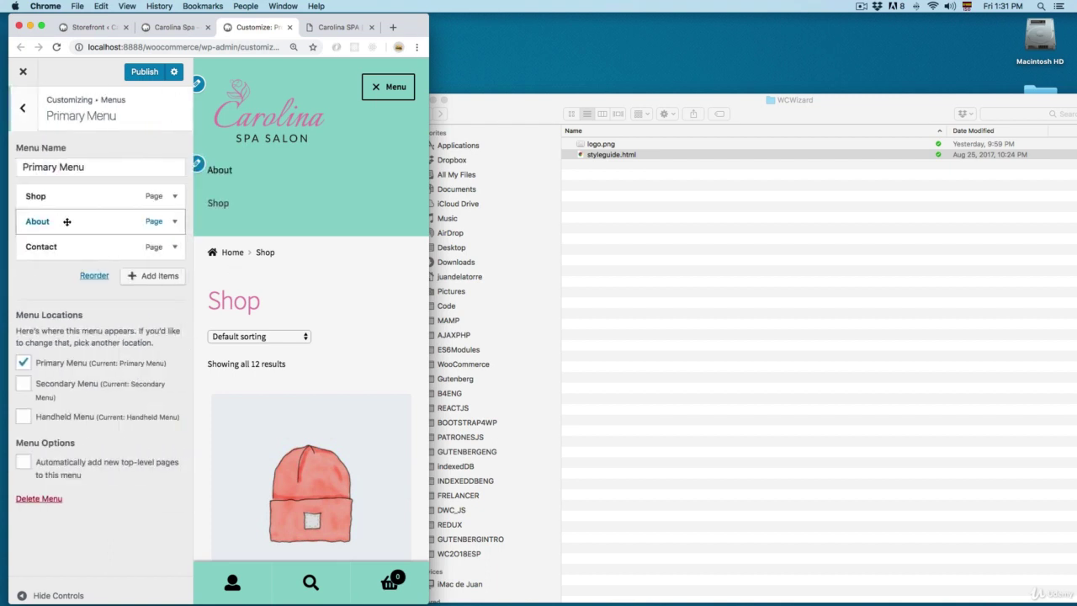
{"action": "left_click", "coordinate": [25, 109]}
{"action": "left_click", "coordinate": [67, 252]}
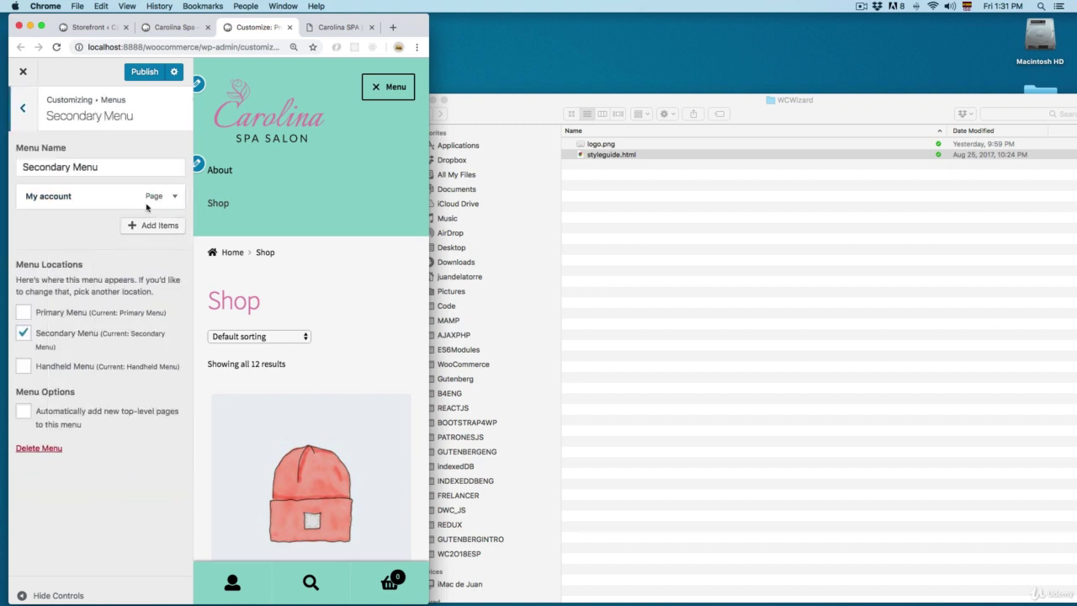
{"action": "left_click_drag", "start_coordinate": [429, 132], "coordinate": [1025, 132]}
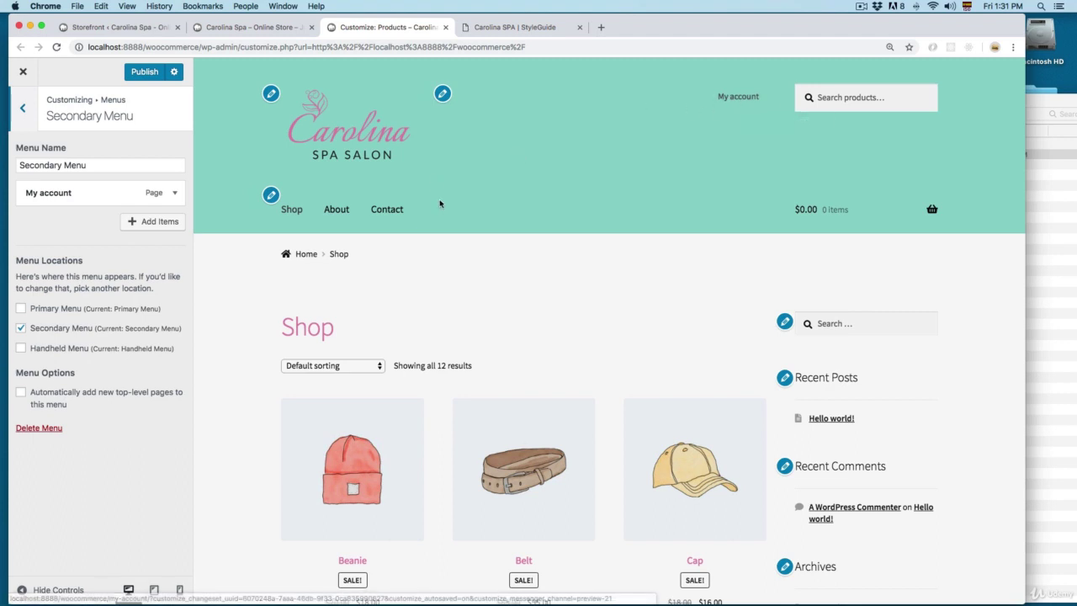
Leave the menu settings and open the Sidebar area in the Widgets settings.
{"action": "left_click", "coordinate": [27, 107]}
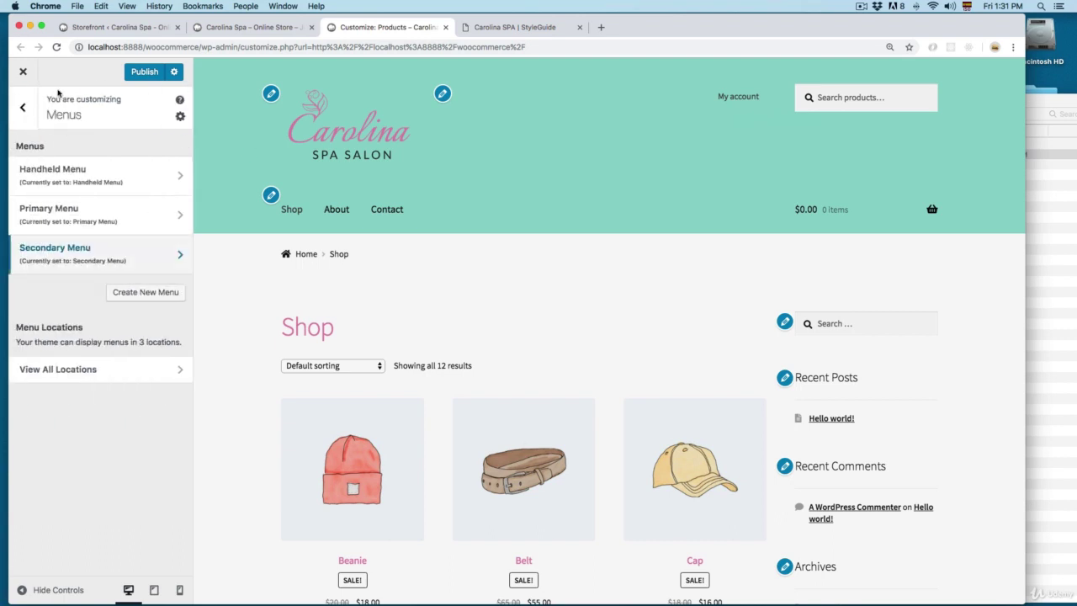
{"action": "left_click", "coordinate": [26, 106]}
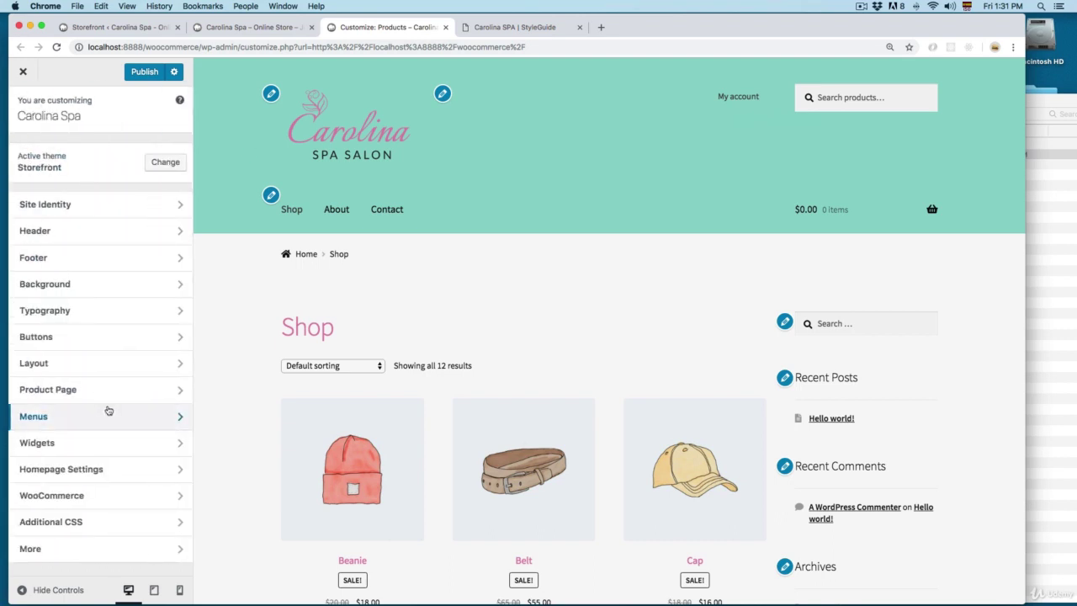
{"action": "left_click", "coordinate": [65, 444]}
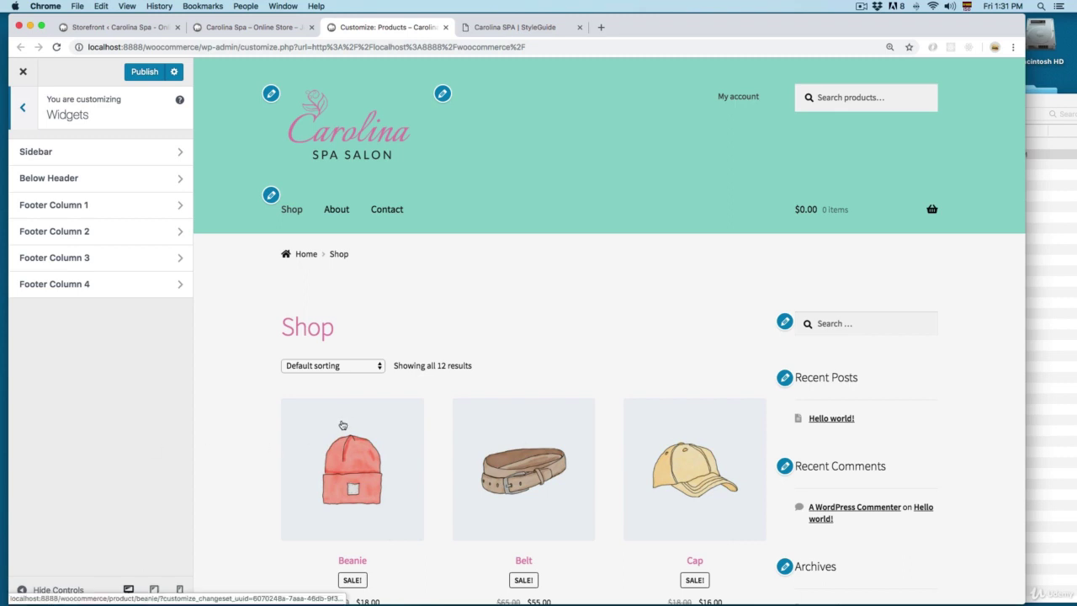
{"action": "scroll", "coordinate": [869, 303], "scroll_direction": "down", "scroll_amount": 2}
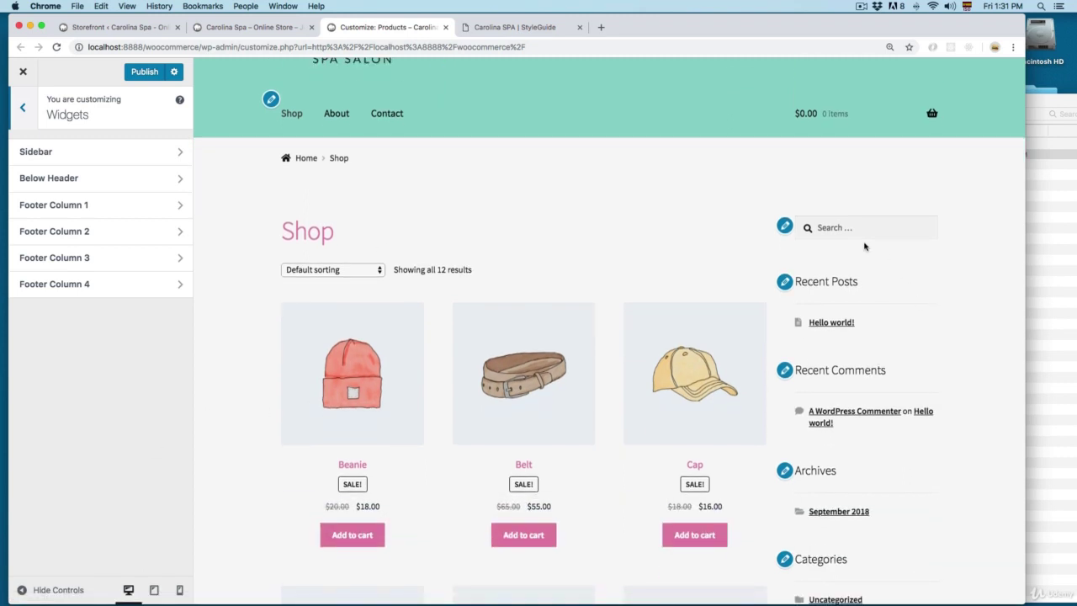
{"action": "left_click", "coordinate": [36, 157]}
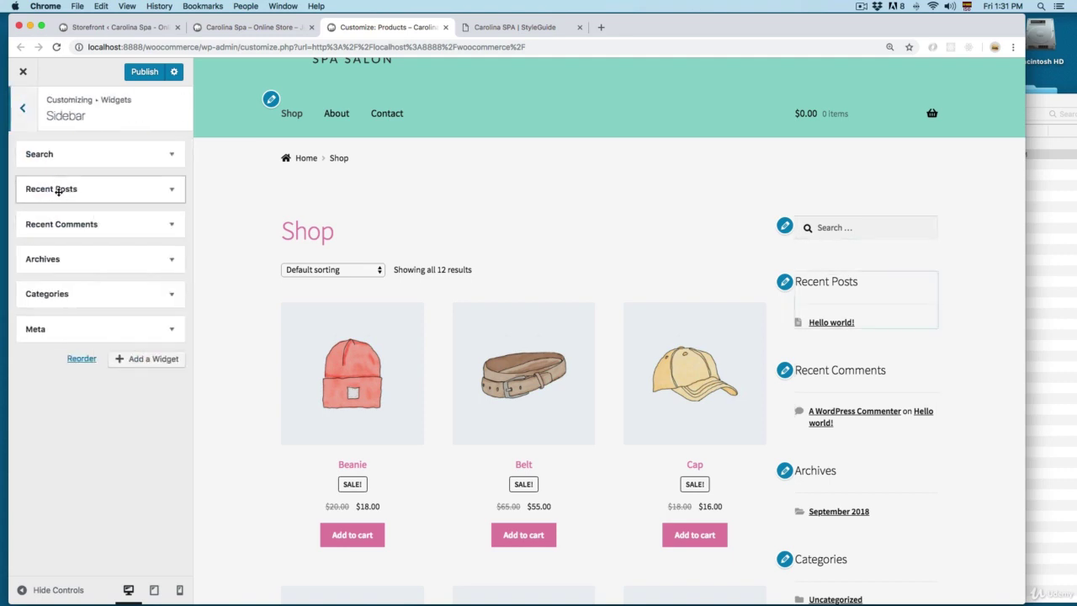
Remove the Recent Posts, Recent Comments, Archives, Categories and Meta widgets from the Sidebar, keeping only Search.
{"action": "left_click", "coordinate": [168, 193]}
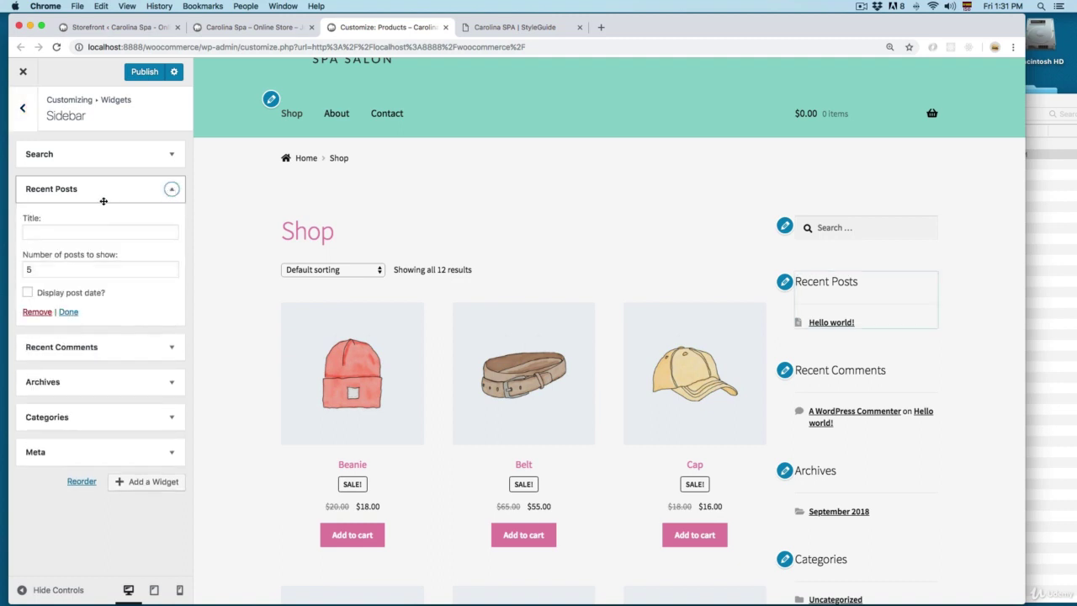
{"action": "left_click", "coordinate": [37, 308]}
{"action": "left_click", "coordinate": [169, 188]}
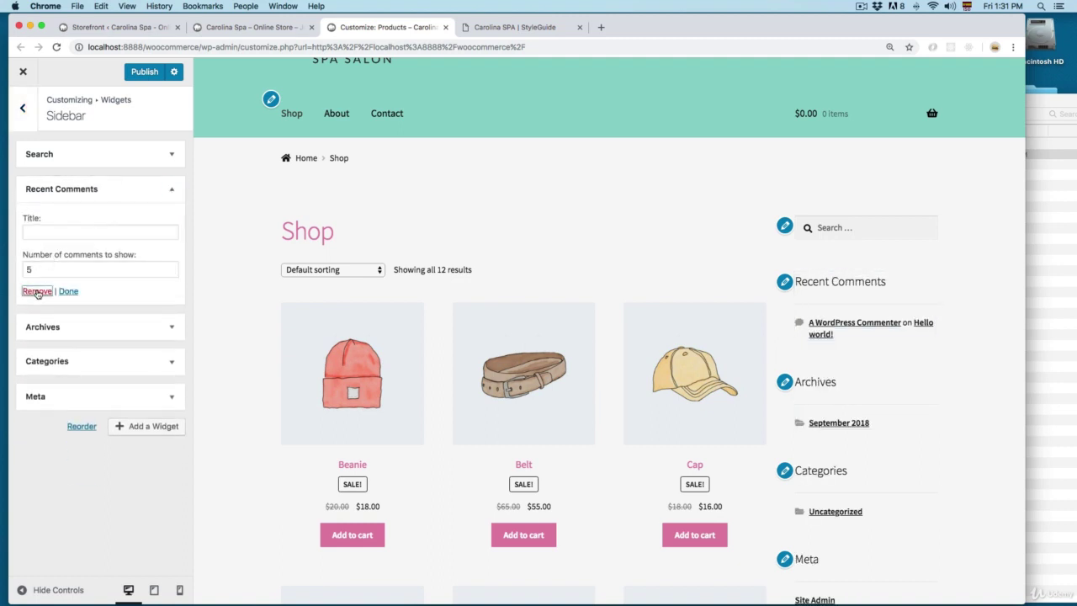
{"action": "left_click", "coordinate": [38, 288]}
{"action": "left_click", "coordinate": [172, 188]}
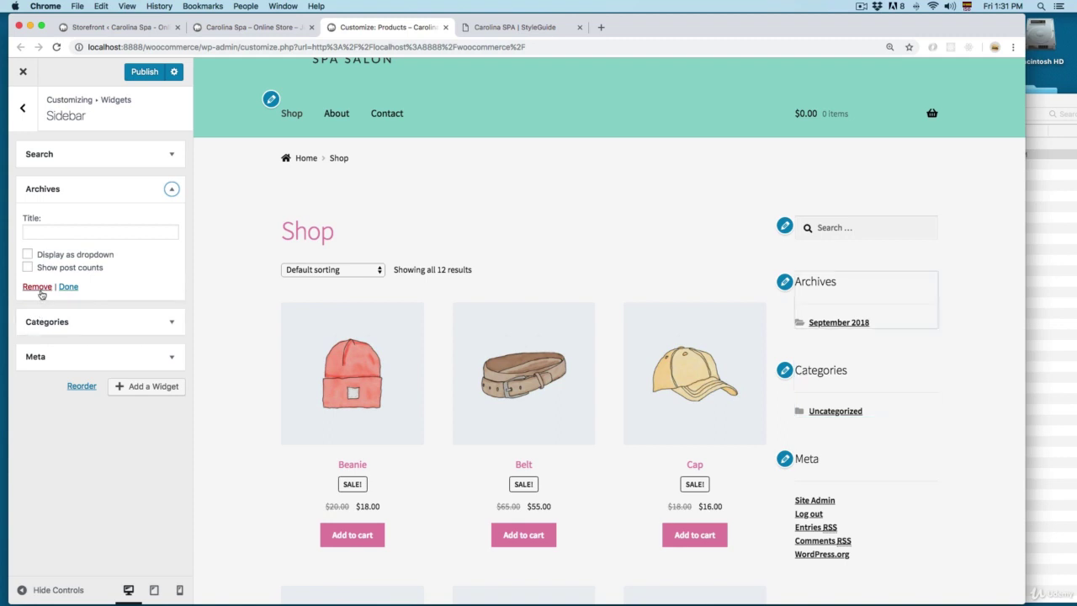
{"action": "left_click", "coordinate": [37, 353]}
{"action": "left_click", "coordinate": [170, 189]}
{"action": "left_click", "coordinate": [37, 295]}
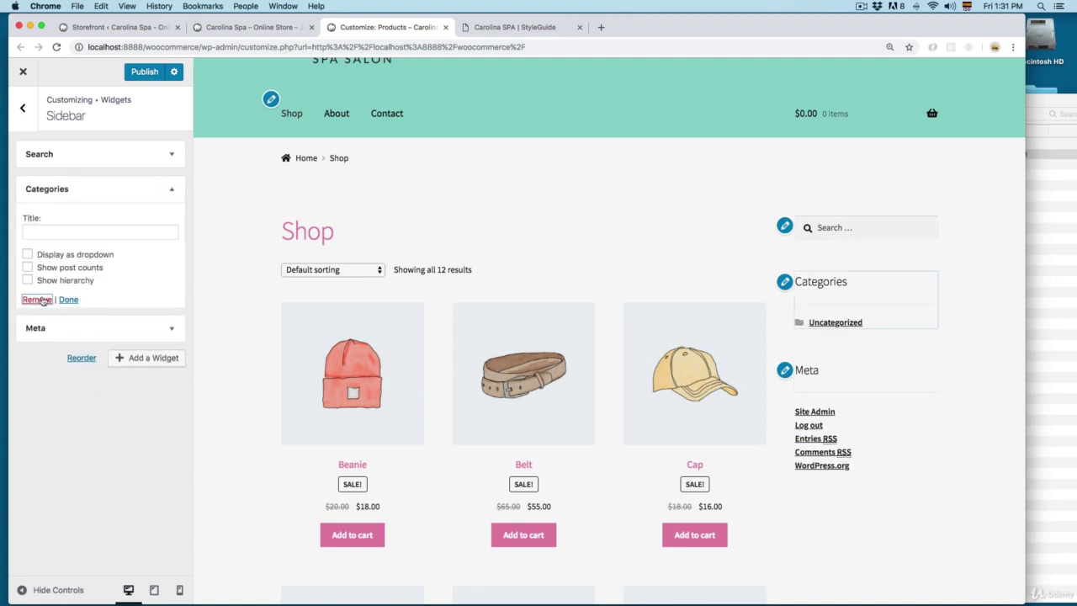
{"action": "left_click", "coordinate": [172, 190]}
{"action": "left_click", "coordinate": [37, 249]}
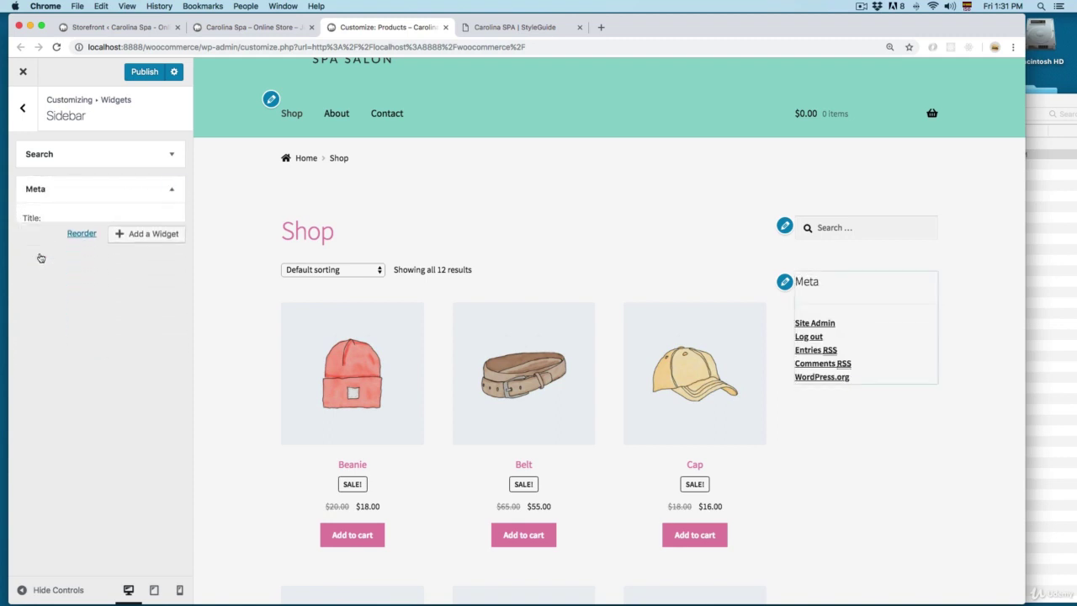
Add the Filter Products by Price widget to the Sidebar, keeping its default title.
{"action": "left_click", "coordinate": [151, 186]}
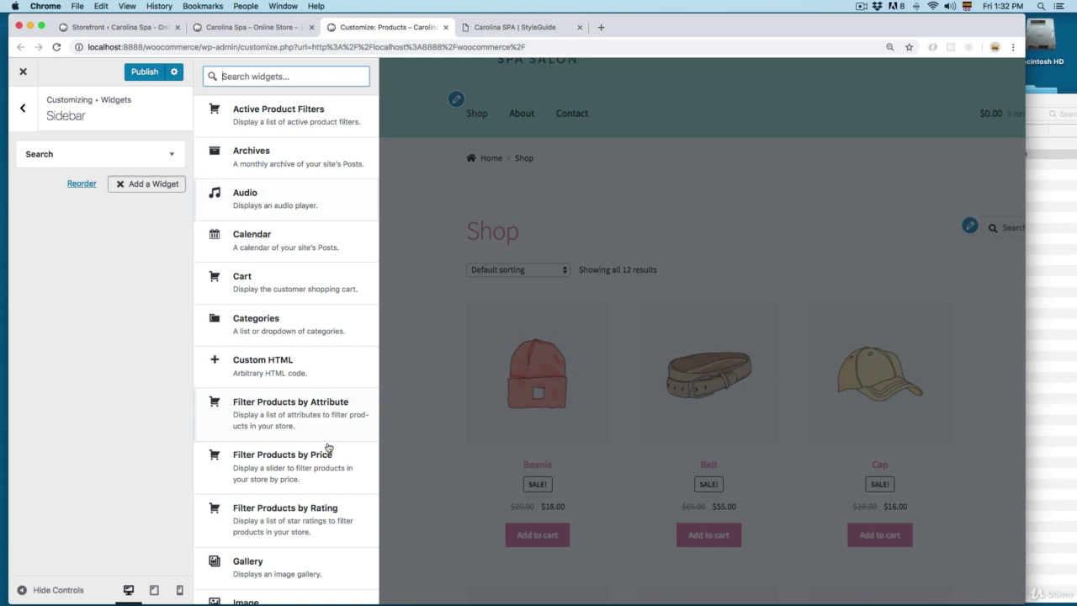
{"action": "left_click", "coordinate": [274, 461]}
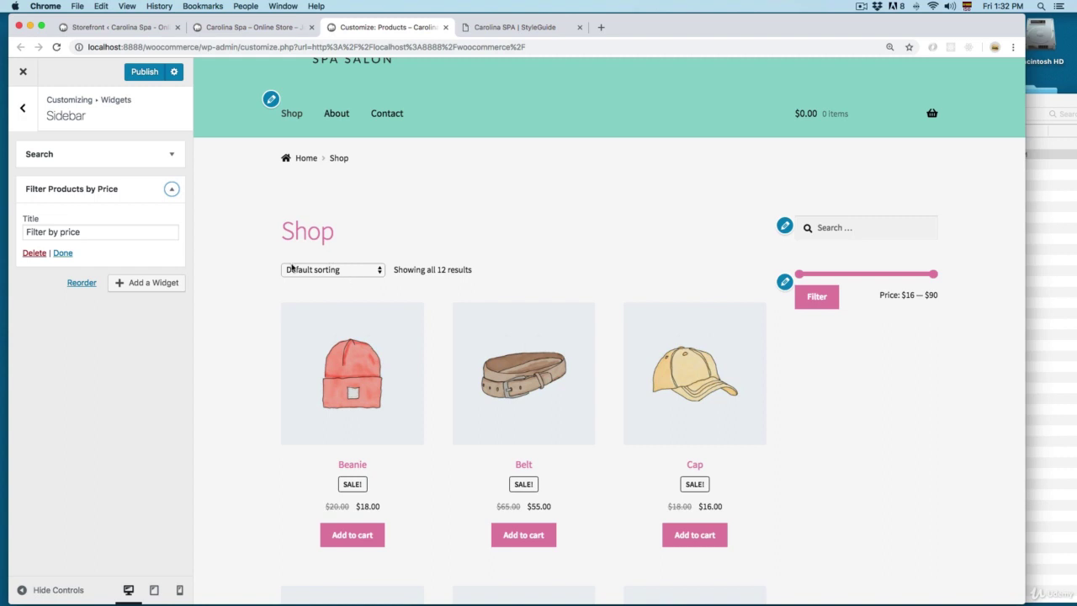
{"action": "left_click", "coordinate": [62, 252]}
Test the price filter in the shop preview with a $37 to $90 range, and reset it to $16 to $90.
{"action": "scroll", "coordinate": [872, 325], "scroll_direction": "down", "scroll_amount": 1}
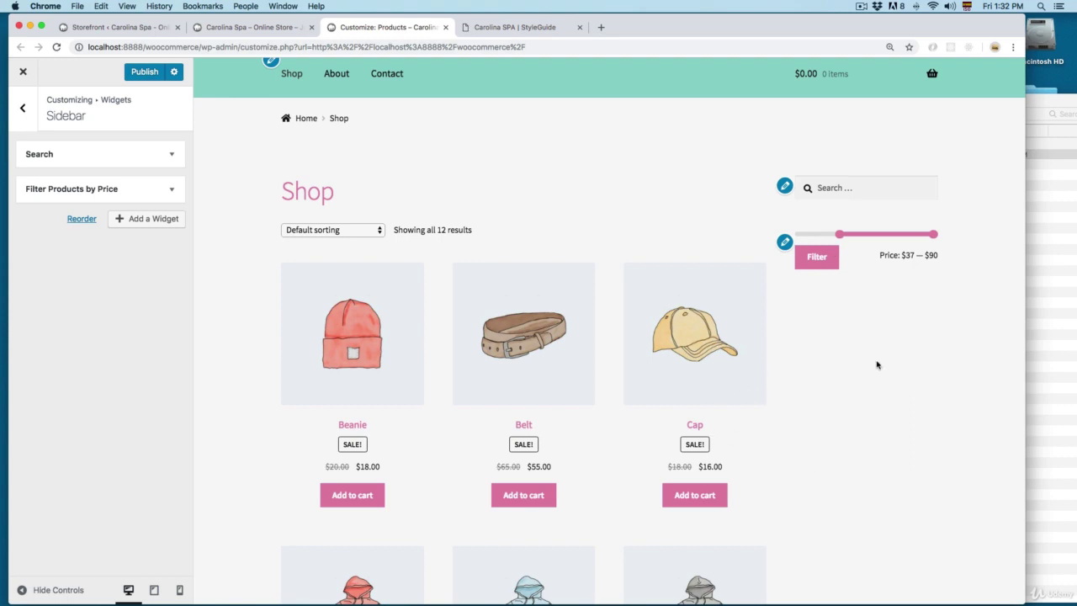
{"action": "left_click", "coordinate": [816, 260]}
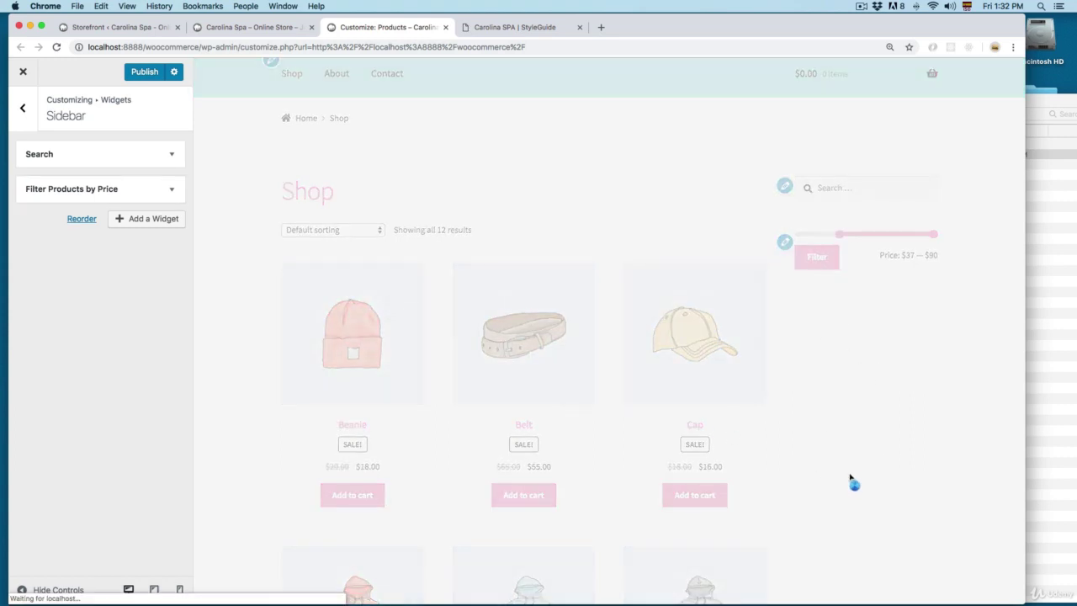
{"action": "scroll", "coordinate": [588, 303], "scroll_direction": "down", "scroll_amount": 3}
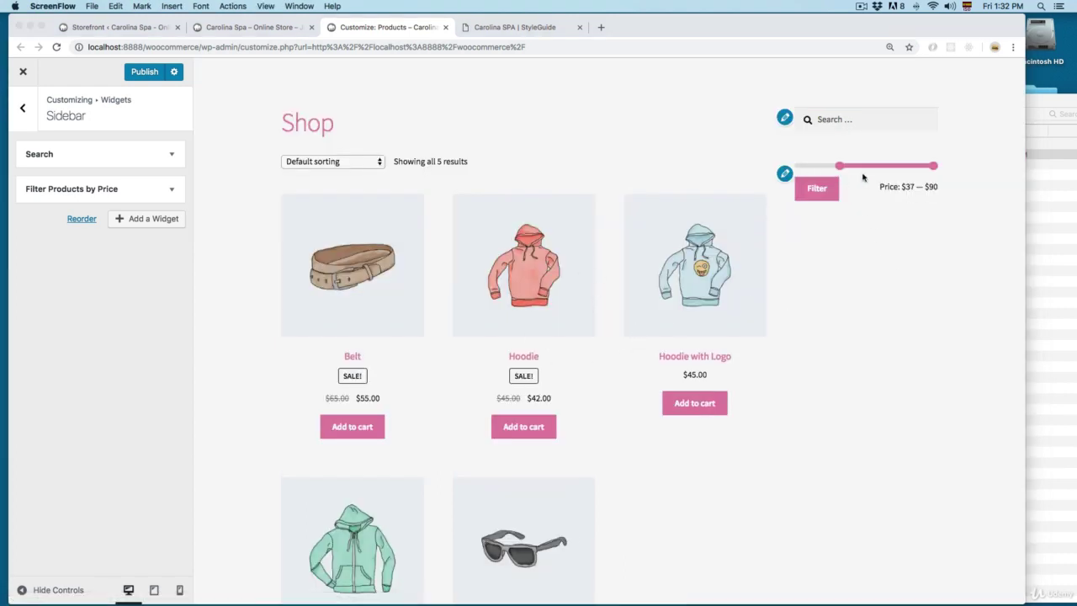
{"action": "left_click", "coordinate": [844, 319]}
{"action": "left_click_drag", "start_coordinate": [840, 165], "coordinate": [798, 165]}
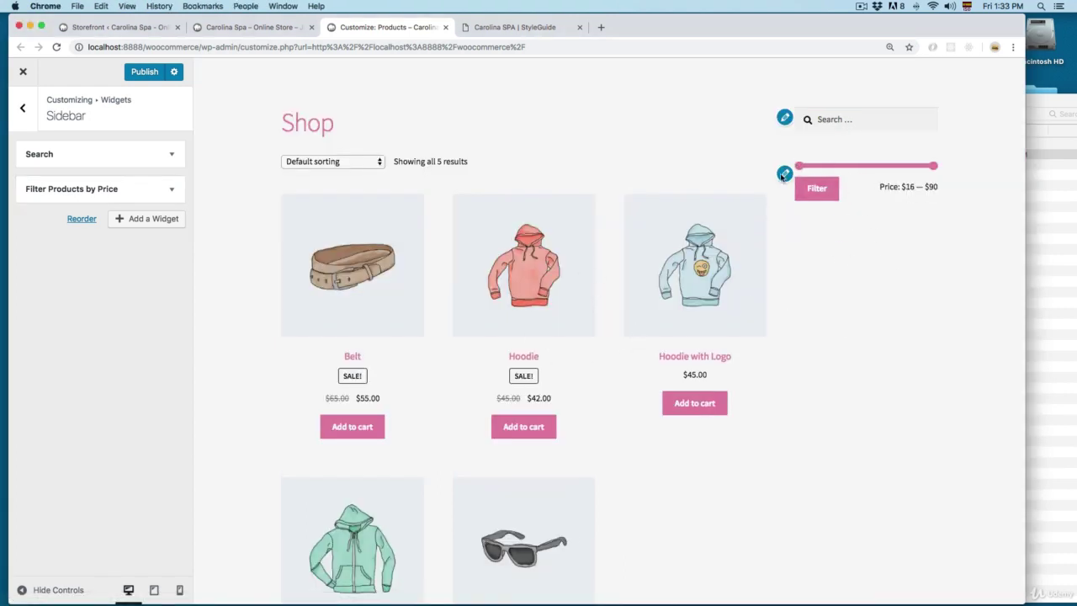
{"action": "left_click", "coordinate": [816, 188]}
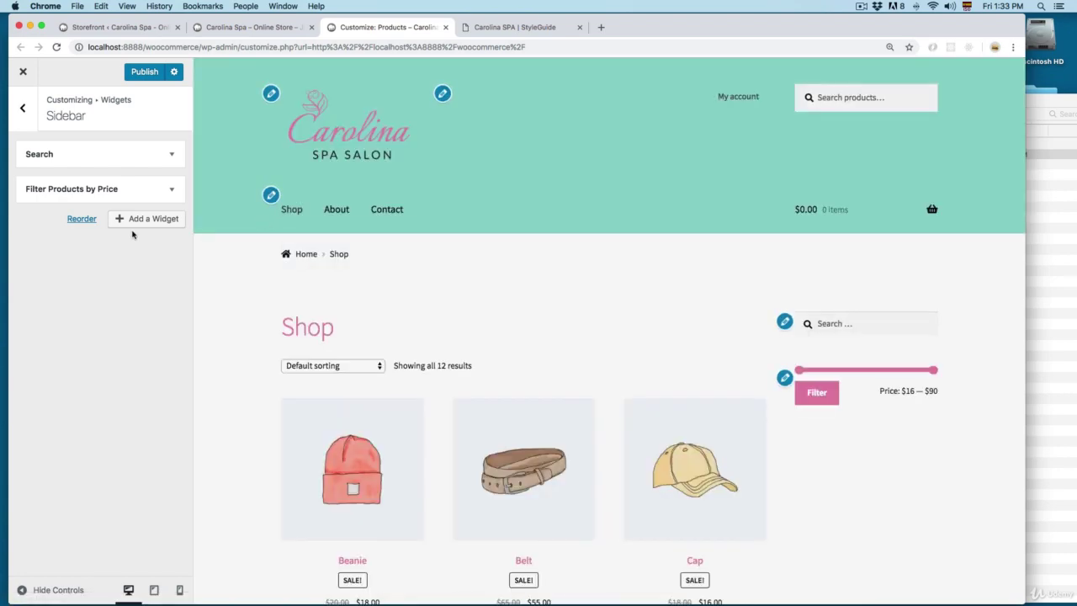
{"action": "left_click", "coordinate": [136, 221]}
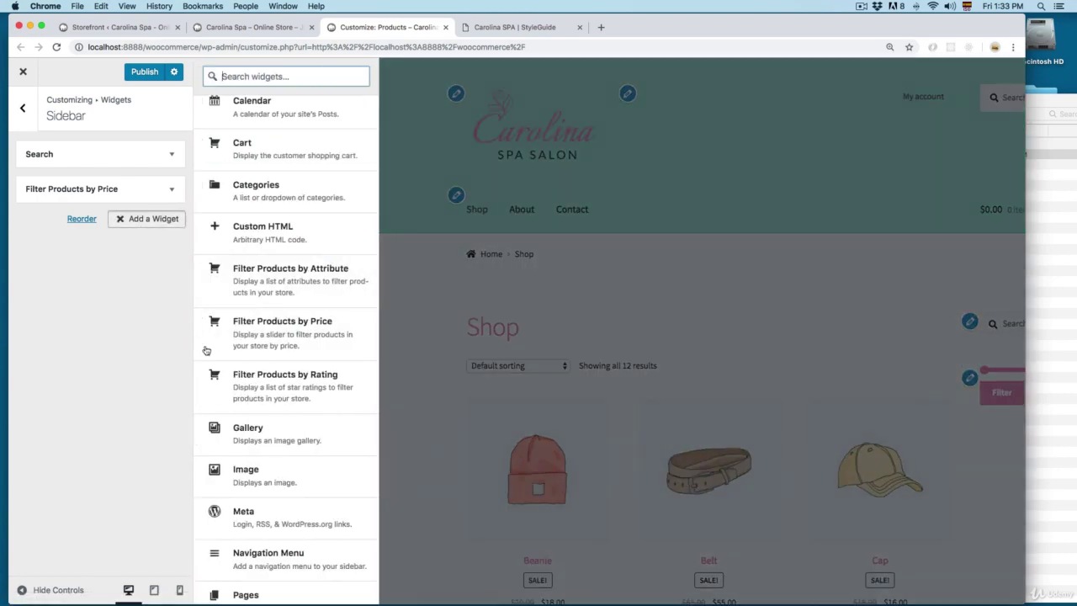
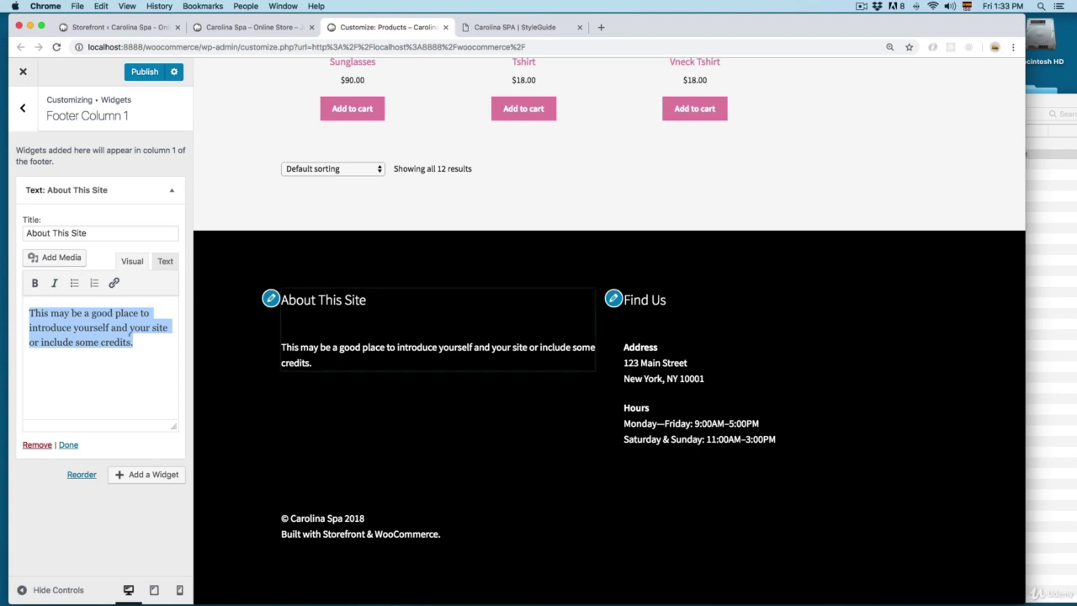
Replace the body text of the About This Site widget in Footer Column 1 with "This is the Store for the Udemy Course".
{"action": "type", "text": "Tgus u"}
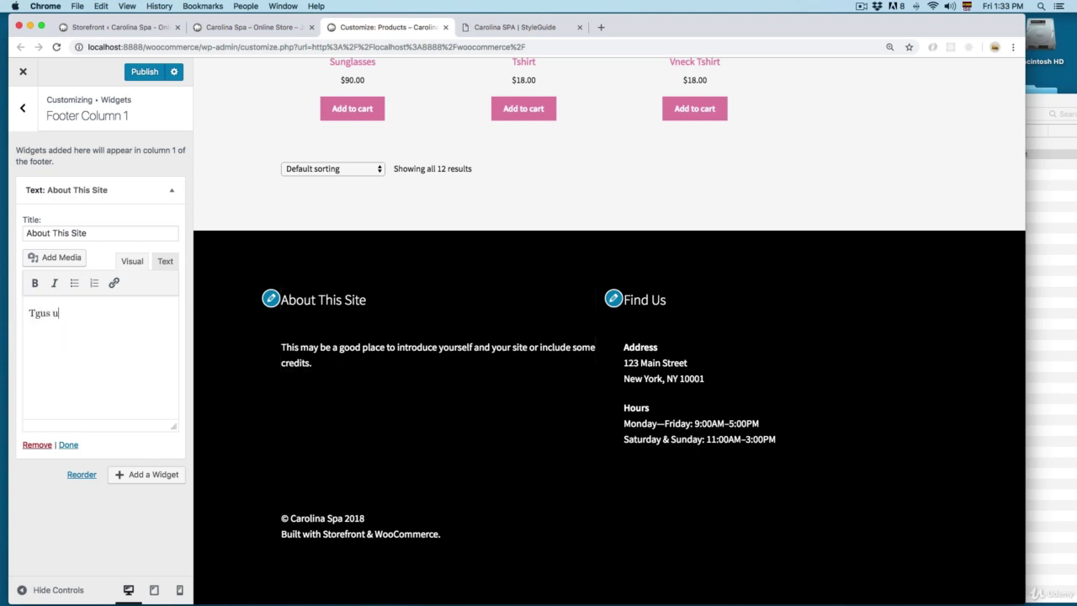
{"action": "key", "text": "super+a"}
{"action": "type", "text": "T"}
{"action": "key", "text": "BackSpace"}
{"action": "key", "text": "BackSpace"}
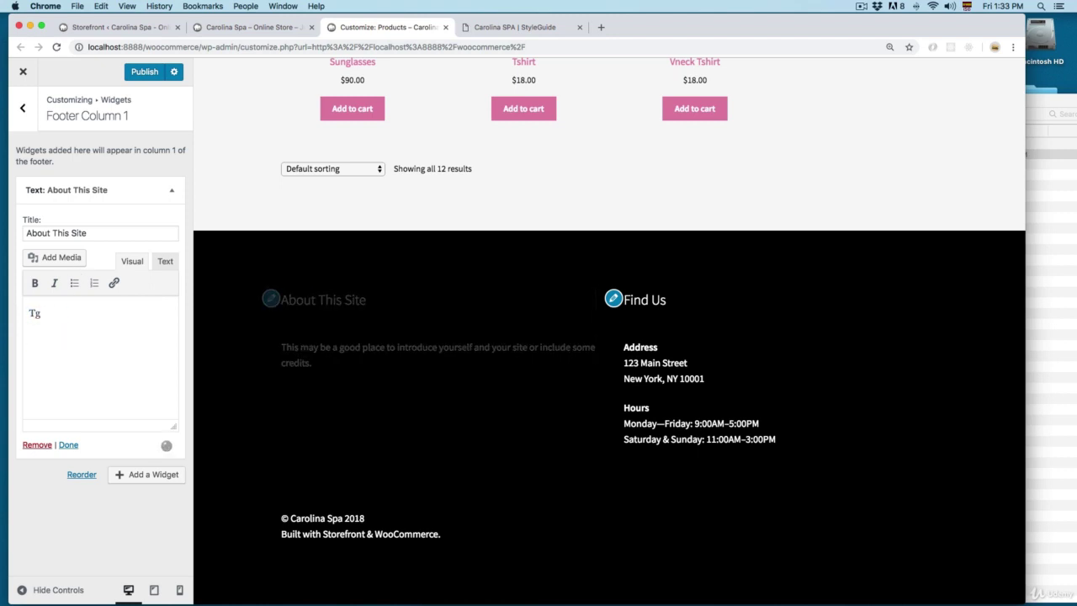
{"action": "type", "text": "is is the Store f"}
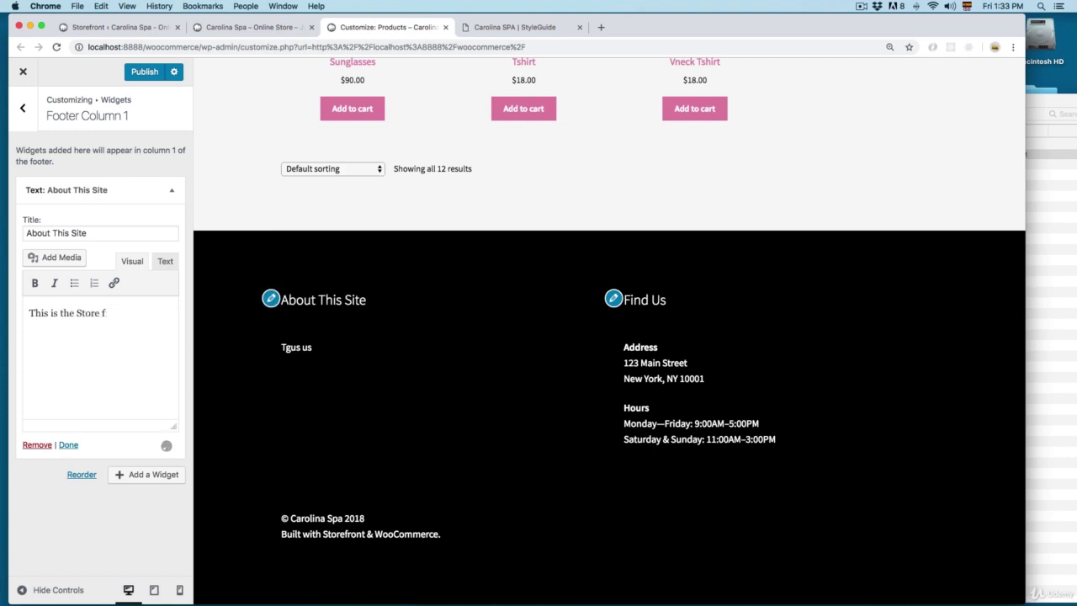
{"action": "type", "text": "or the Udemy Course"}
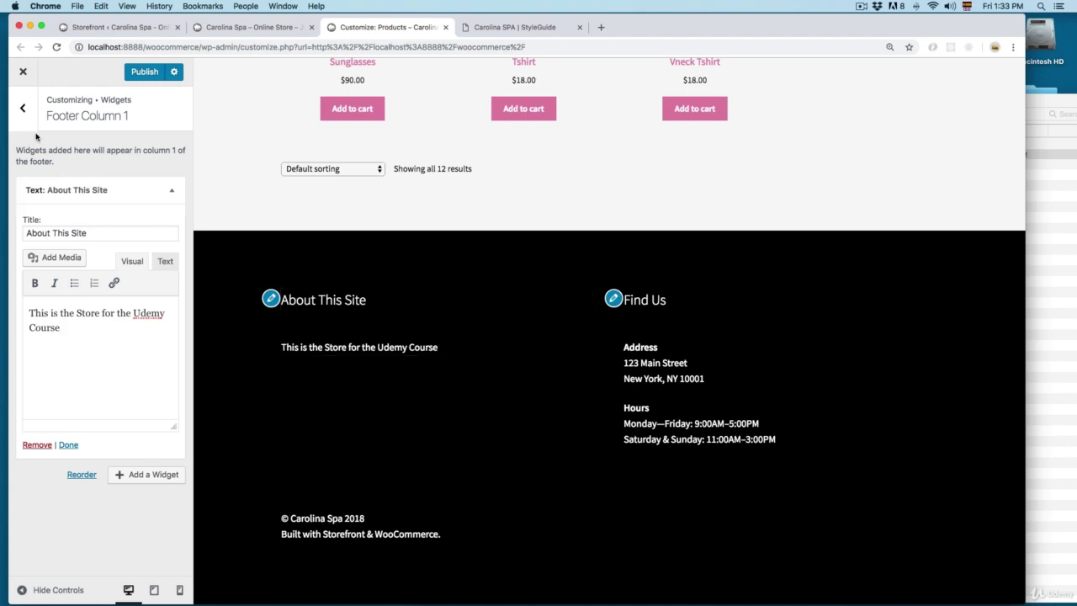
Review the Find Us text widget in Footer Column 2 and return to the list of widget areas.
{"action": "left_click", "coordinate": [23, 108]}
{"action": "left_click", "coordinate": [78, 237]}
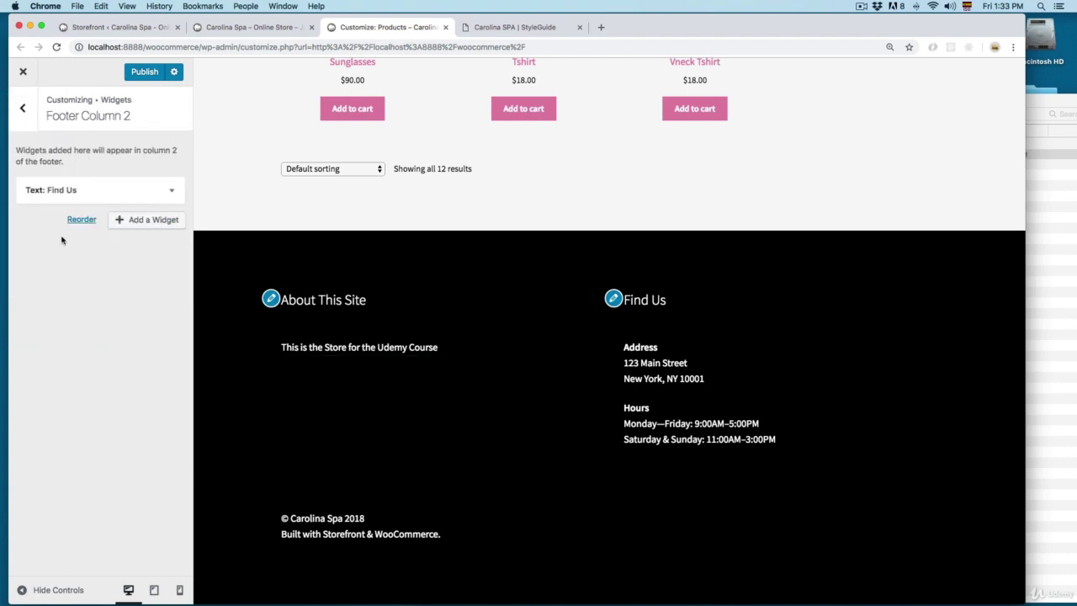
{"action": "left_click", "coordinate": [75, 190]}
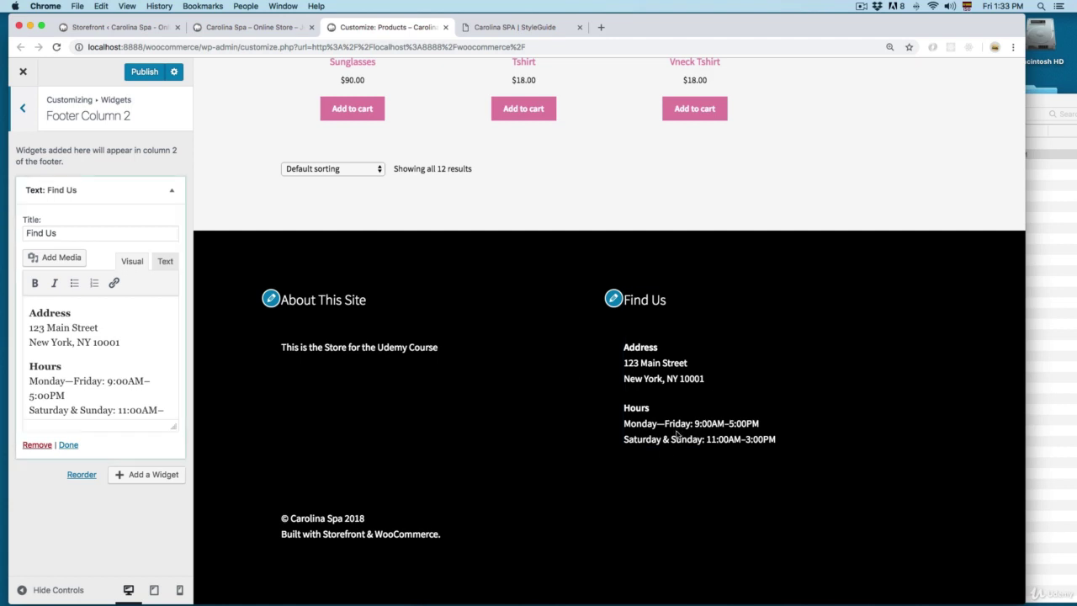
{"action": "left_click", "coordinate": [22, 108]}
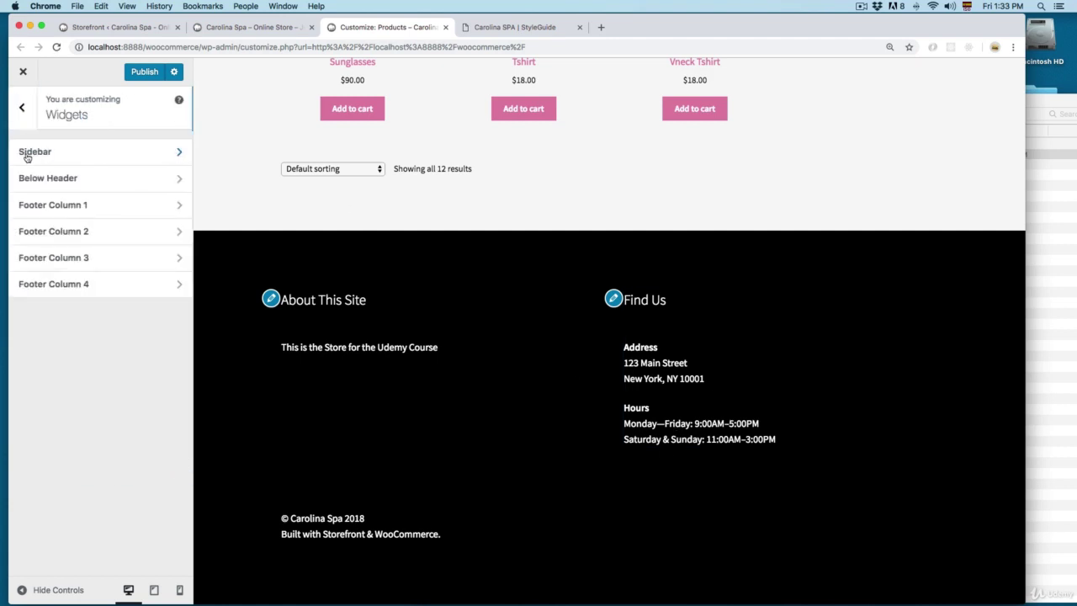
Add the Products widget to Footer Column 3.
{"action": "left_click", "coordinate": [68, 260]}
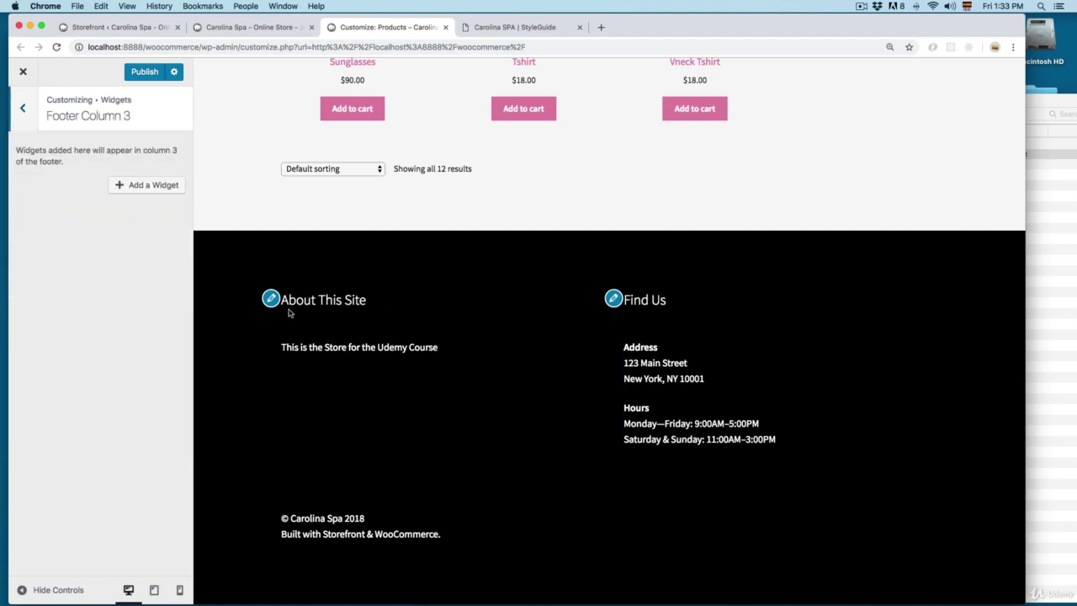
{"action": "left_click", "coordinate": [158, 187]}
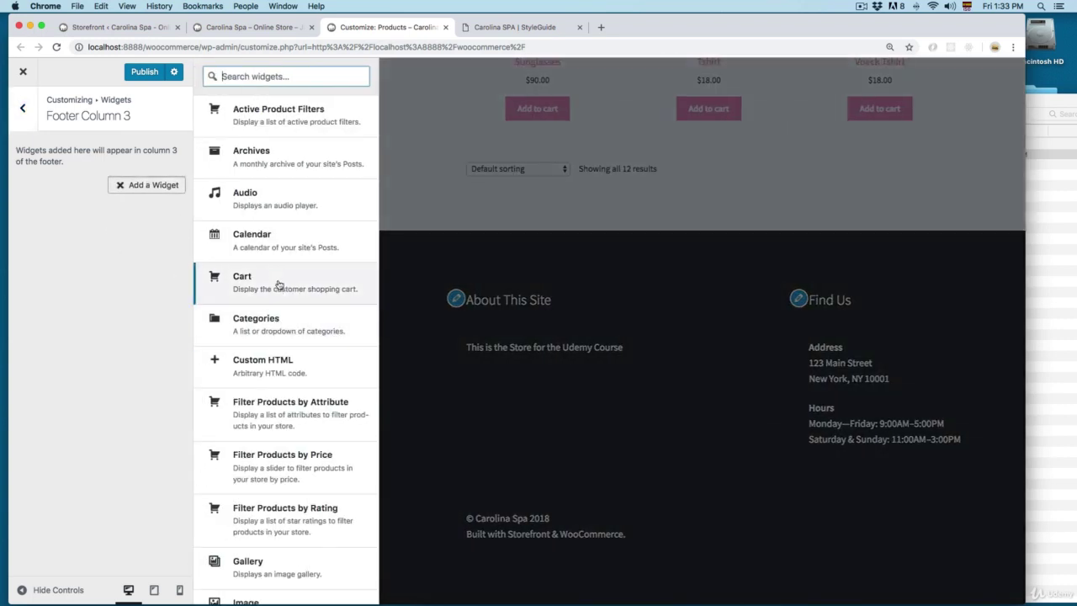
{"action": "scroll", "coordinate": [279, 283], "scroll_direction": "down", "scroll_amount": 8}
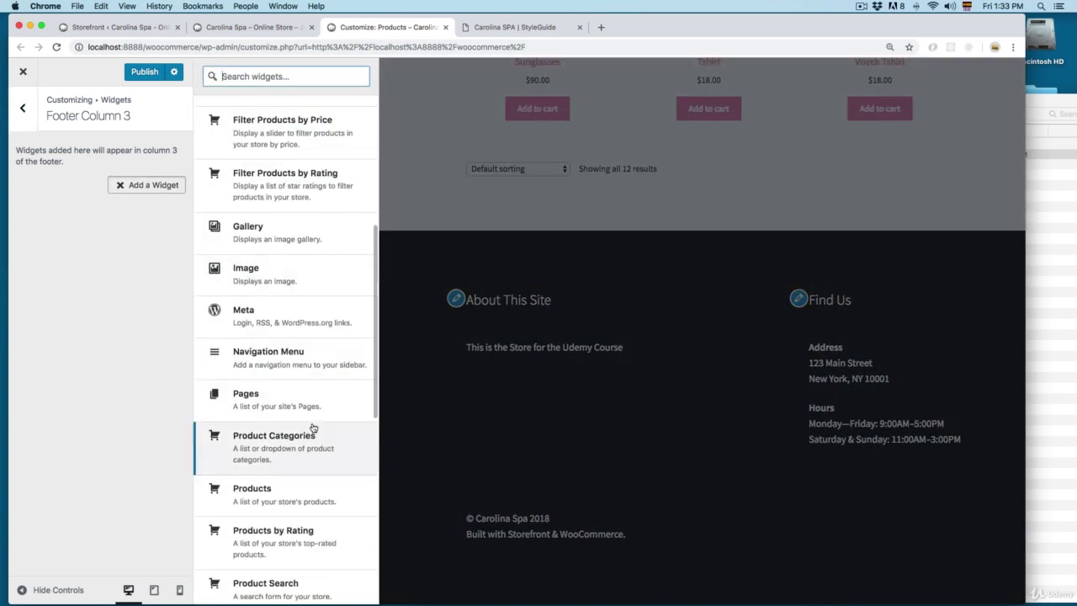
{"action": "scroll", "coordinate": [301, 464], "scroll_direction": "down", "scroll_amount": 1}
{"action": "left_click", "coordinate": [277, 449]}
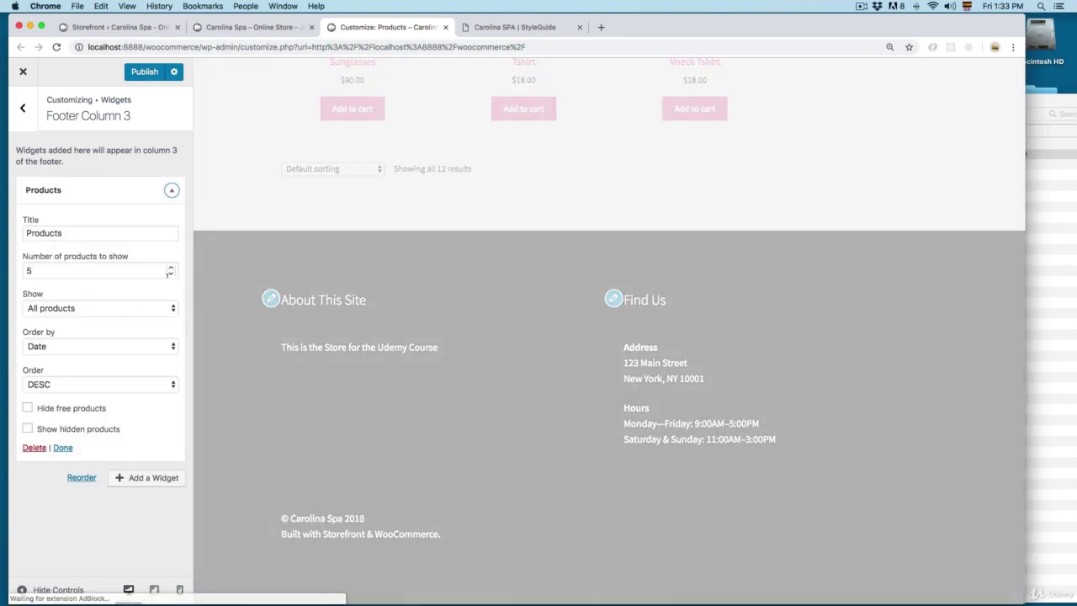
Set the Products widget's number of products to show to 23 and check the product list in the footer preview.
{"action": "left_click", "coordinate": [169, 272]}
{"action": "key", "text": "BackSpace"}
{"action": "type", "text": "22"}
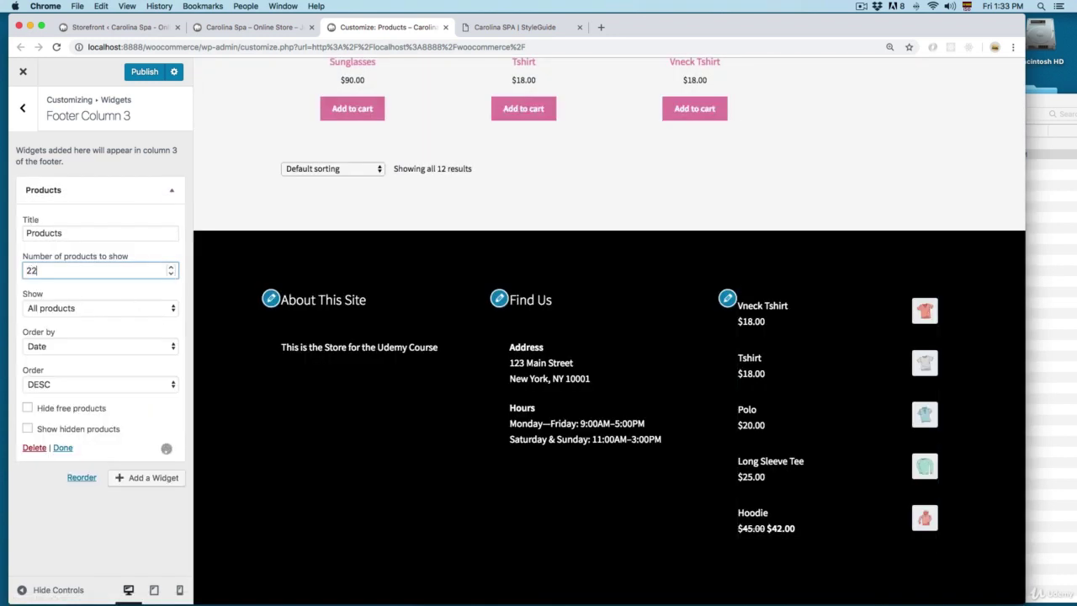
{"action": "left_click", "coordinate": [171, 267]}
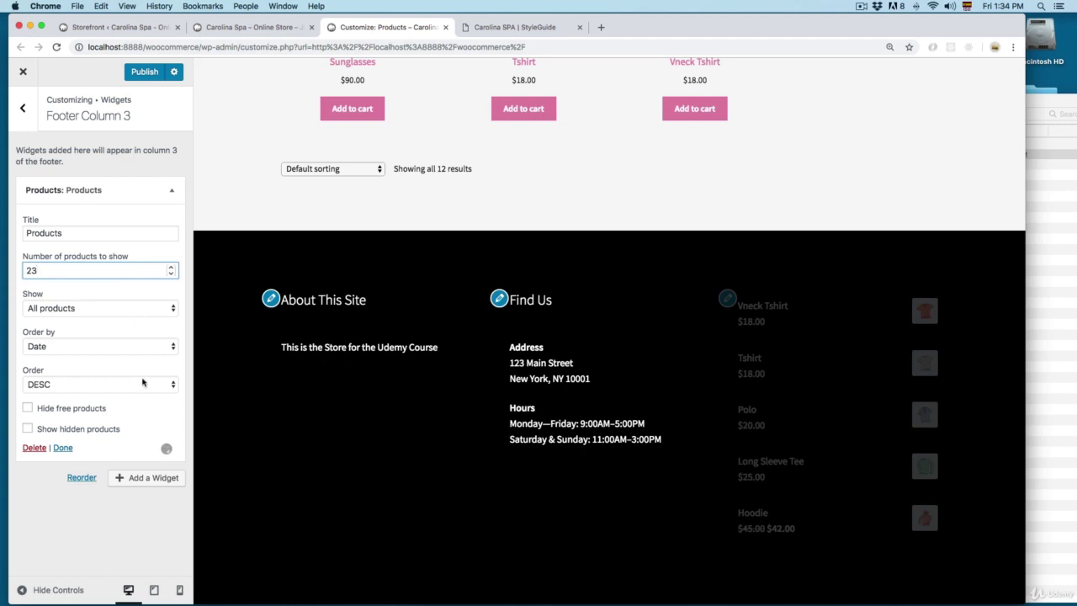
{"action": "left_click", "coordinate": [31, 110]}
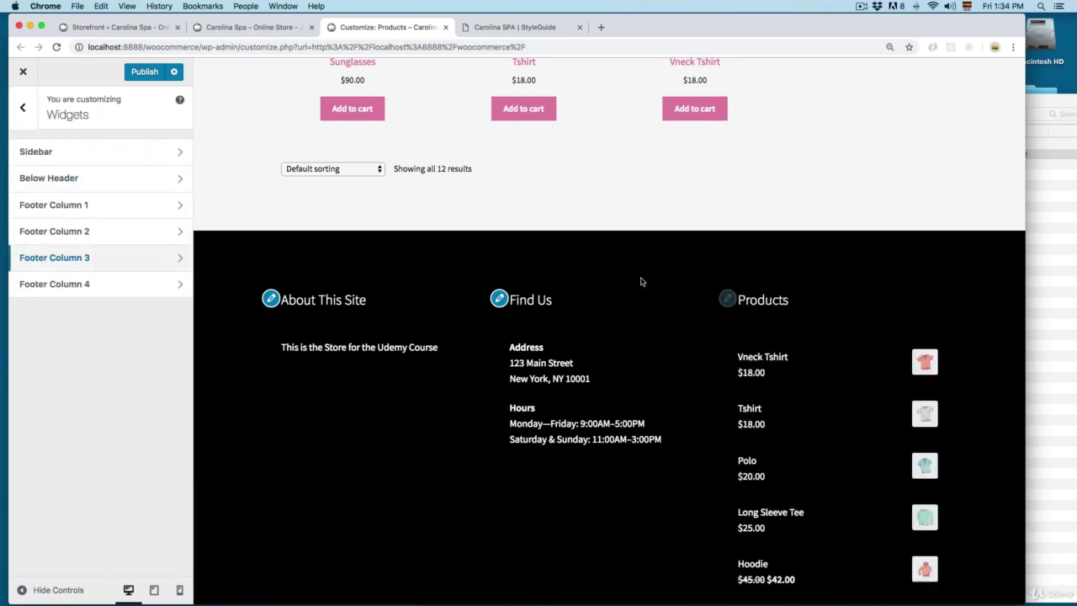
{"action": "scroll", "coordinate": [594, 300], "scroll_direction": "down", "scroll_amount": 10}
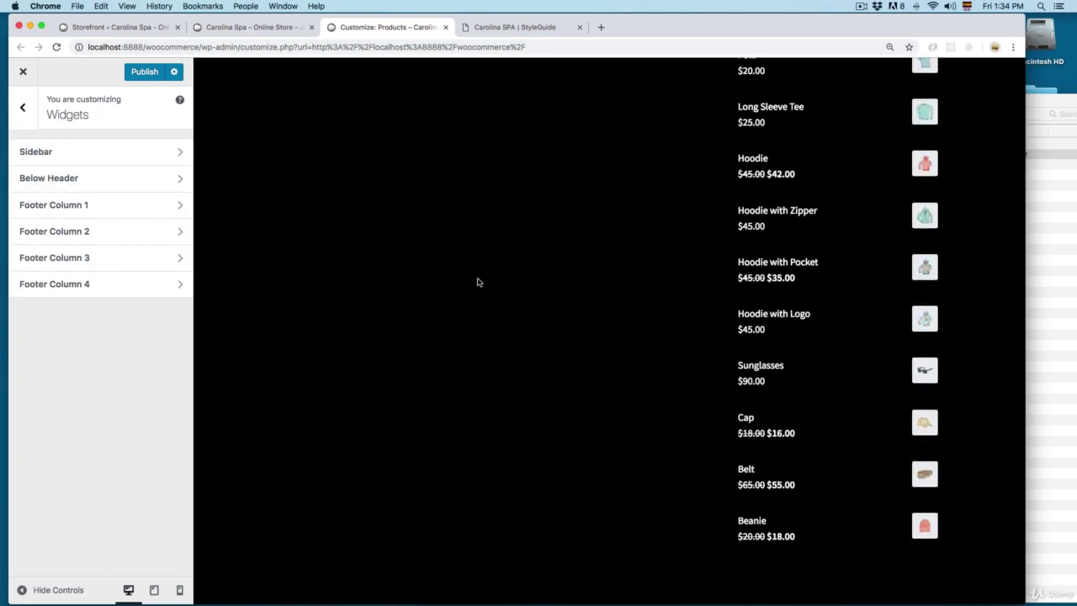
Set the Footer Column 3 Products widget to show 2 products and return to the list of widget areas.
{"action": "left_click", "coordinate": [91, 257]}
{"action": "left_click", "coordinate": [36, 269]}
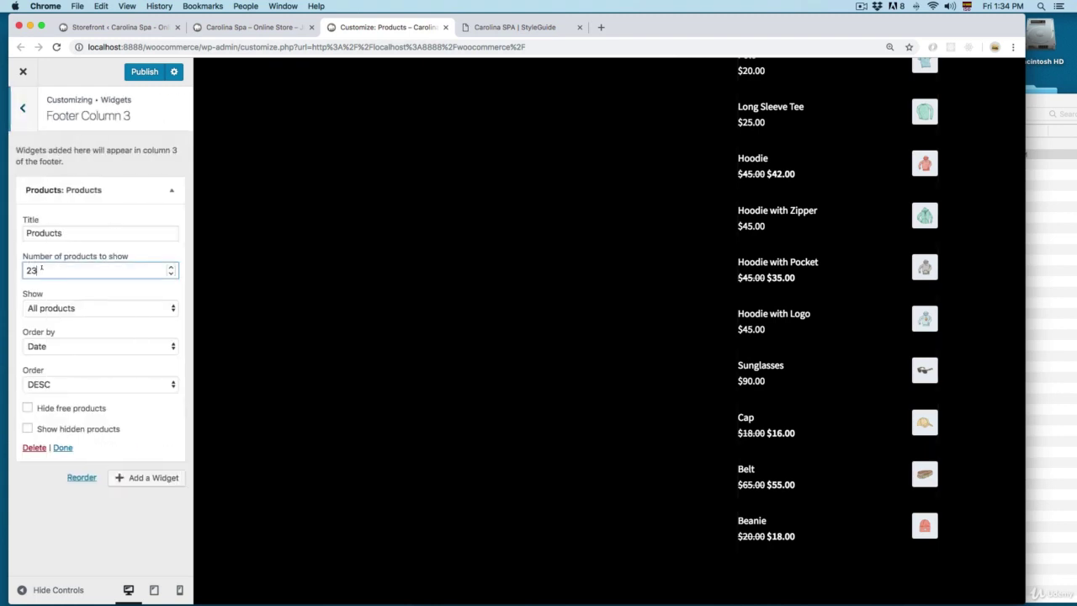
{"action": "key", "text": "BackSpace"}
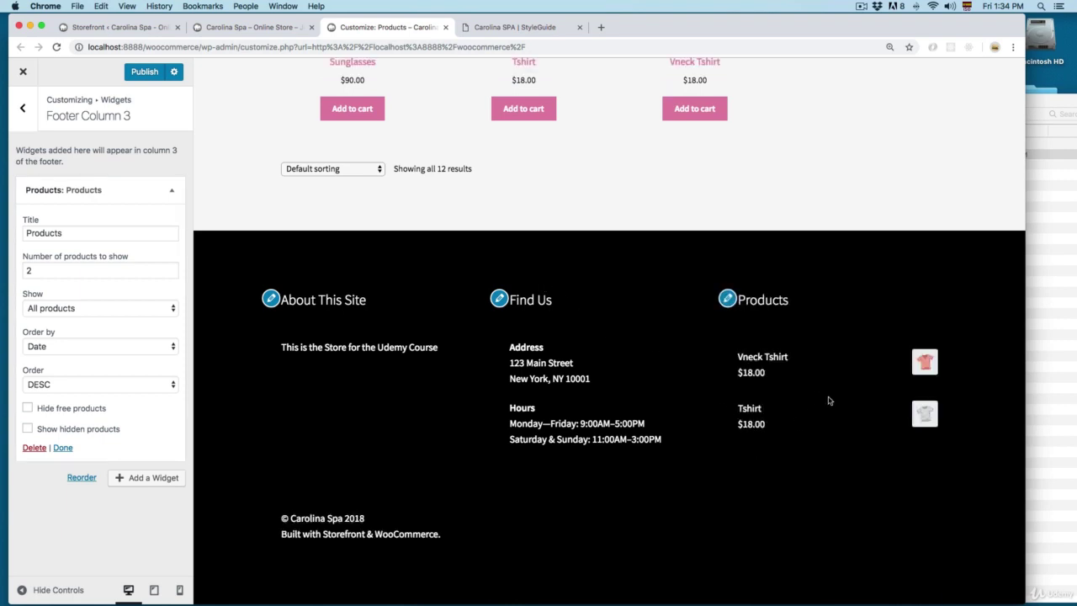
{"action": "left_click", "coordinate": [22, 108]}
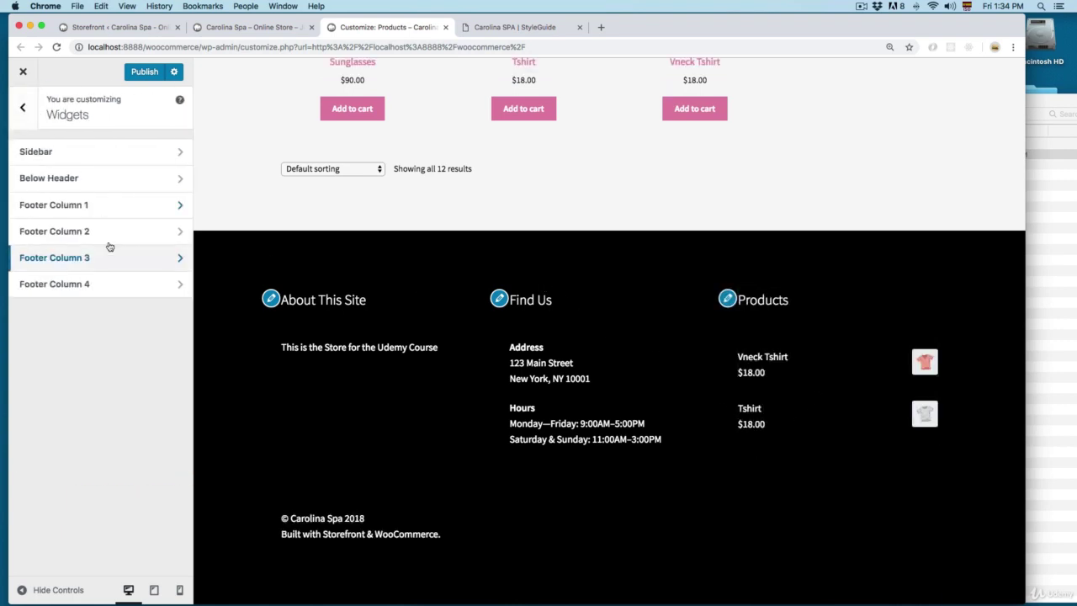
Add the Recent Viewed Products widget to Footer Column 4.
{"action": "left_click", "coordinate": [77, 284]}
{"action": "left_click", "coordinate": [126, 185]}
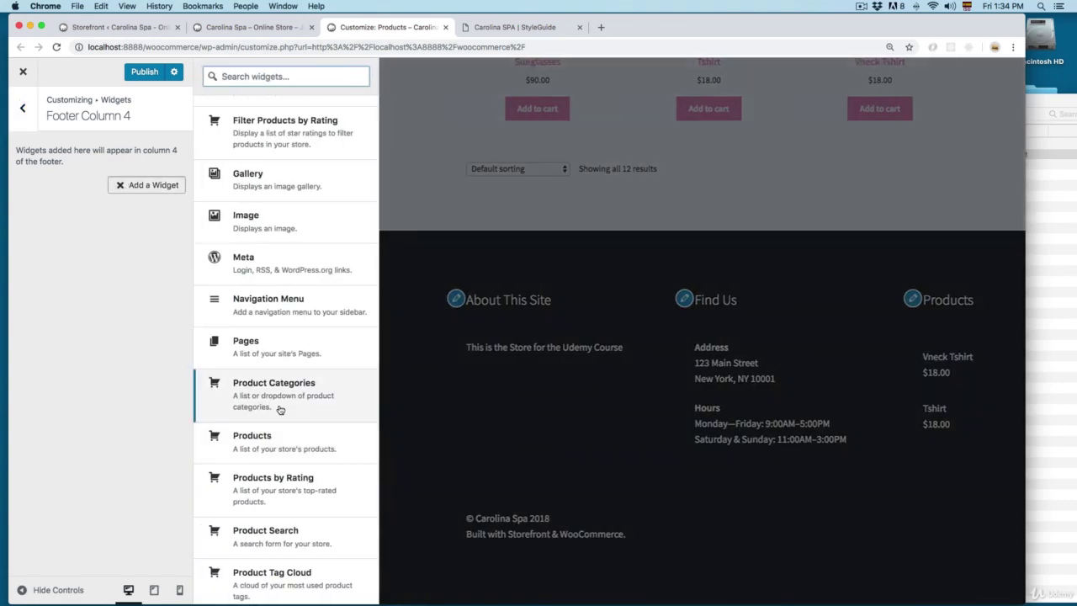
{"action": "scroll", "coordinate": [280, 378], "scroll_direction": "down", "scroll_amount": 5}
{"action": "scroll", "coordinate": [252, 403], "scroll_direction": "up", "scroll_amount": 1}
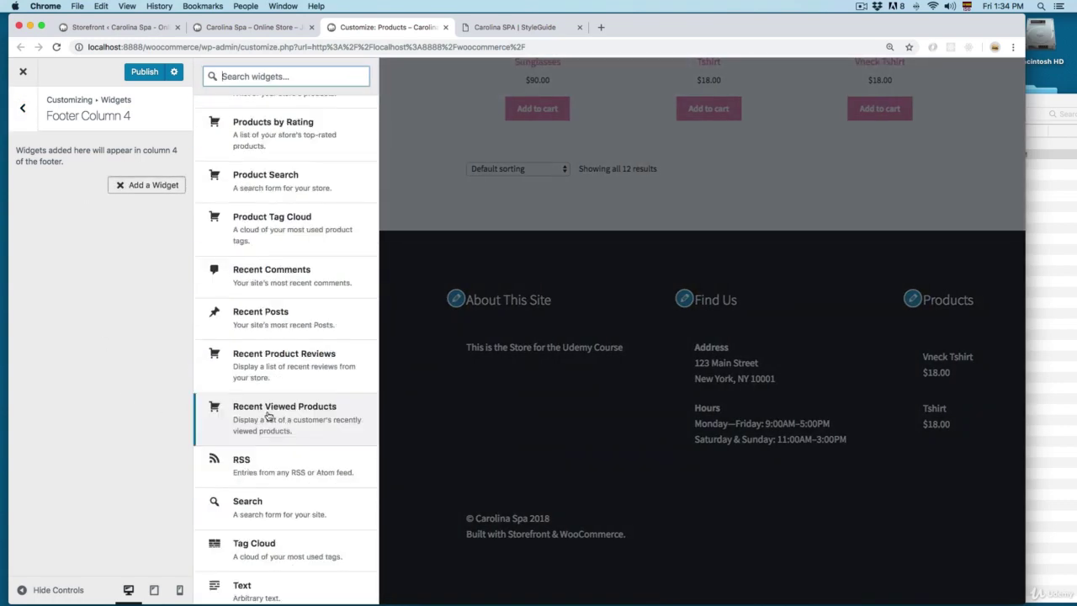
{"action": "left_click", "coordinate": [267, 415]}
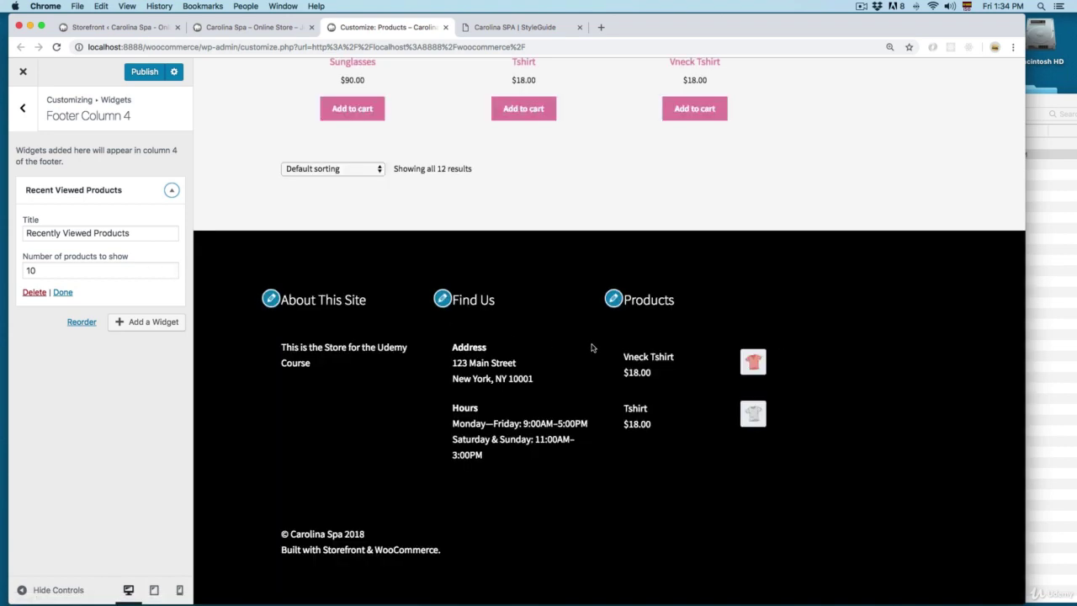
Open the Vneck Tshirt product in the site preview and check the recently viewed products in its footer.
{"action": "scroll", "coordinate": [592, 346], "scroll_direction": "up", "scroll_amount": 8}
{"action": "left_click", "coordinate": [664, 351]}
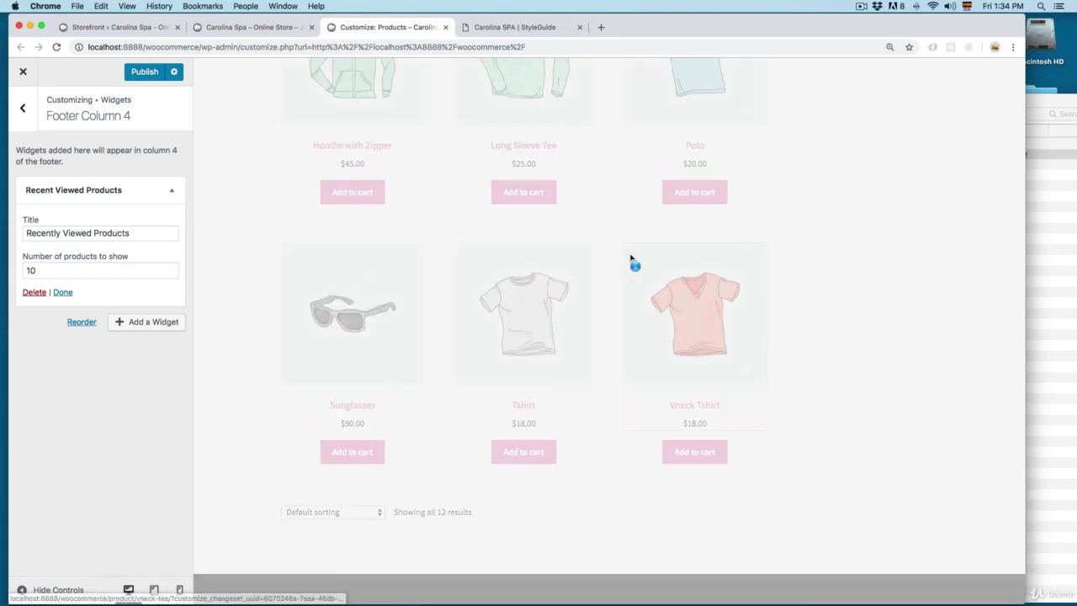
{"action": "scroll", "coordinate": [610, 337], "scroll_direction": "down", "scroll_amount": 3}
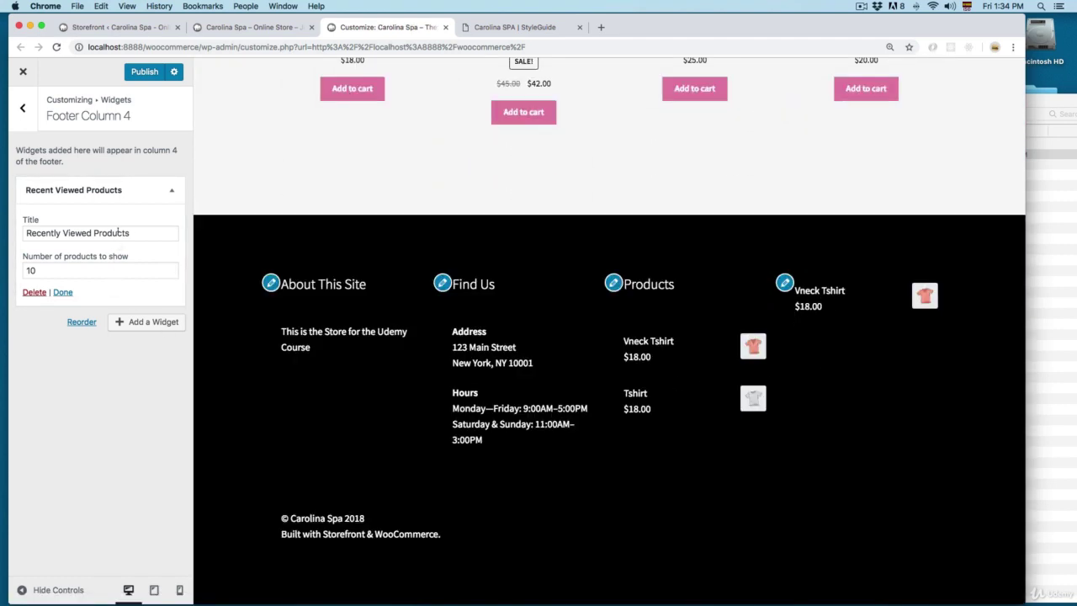
Set the Recent Viewed Products widget to show 3 products, publish the changes and return to the main customizer list.
{"action": "left_click", "coordinate": [32, 266]}
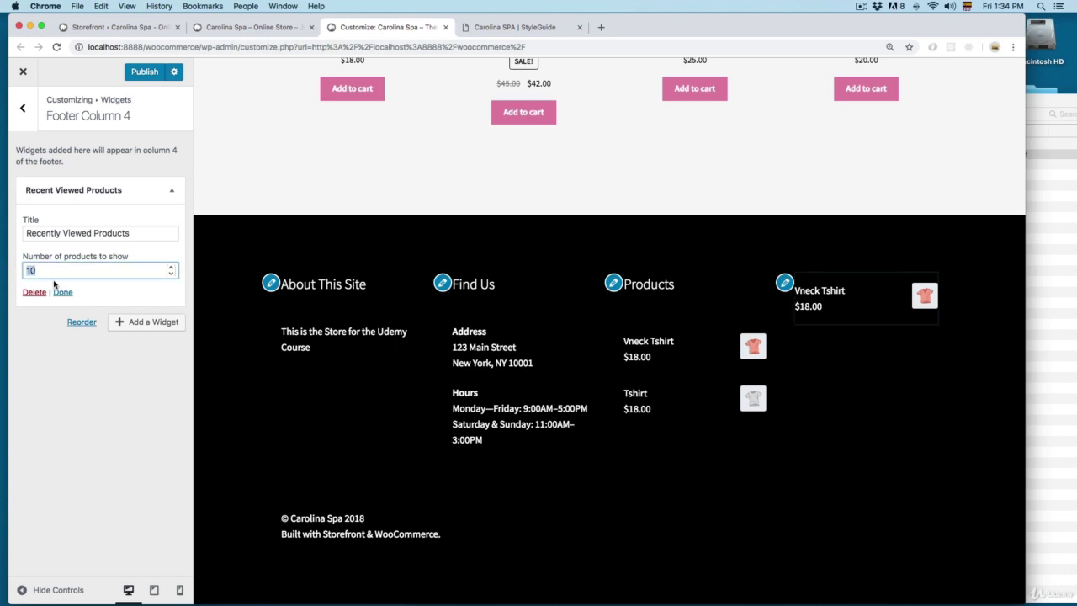
{"action": "type", "text": "3"}
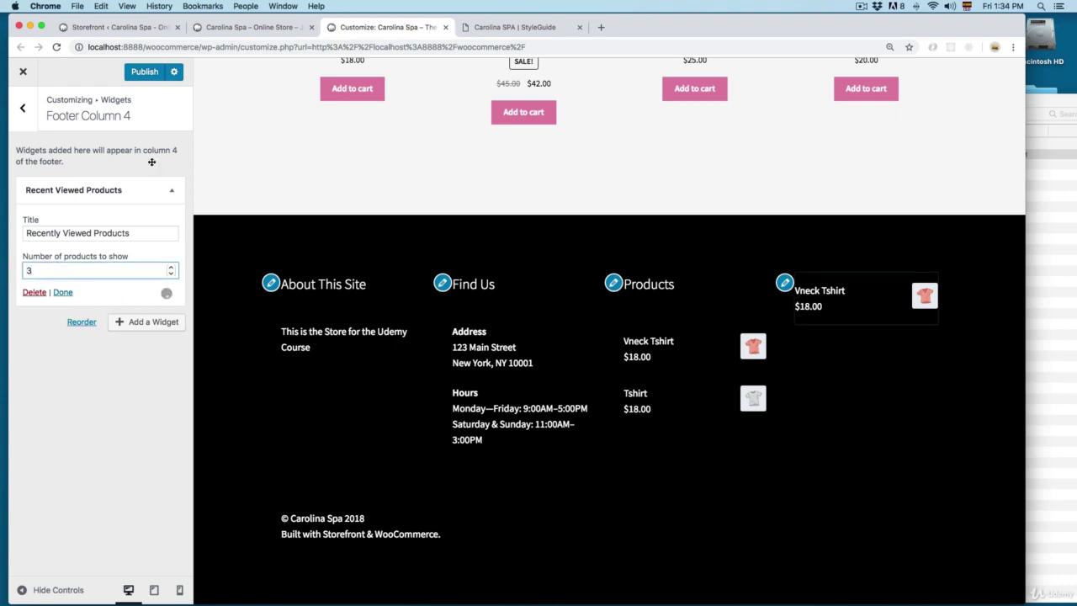
{"action": "left_click", "coordinate": [149, 72]}
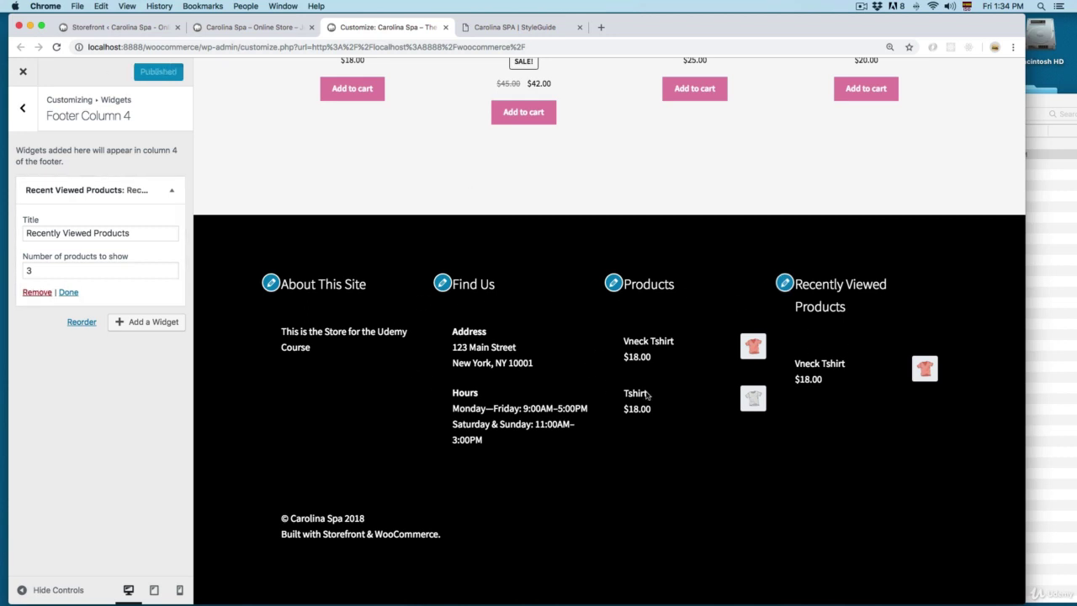
{"action": "left_click", "coordinate": [23, 118]}
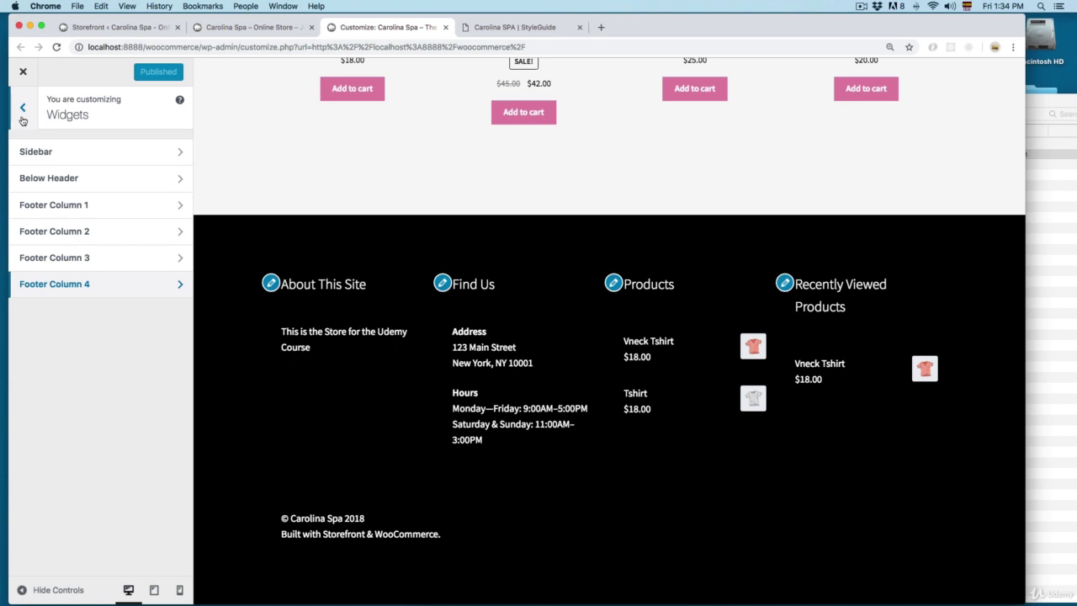
{"action": "left_click", "coordinate": [22, 119]}
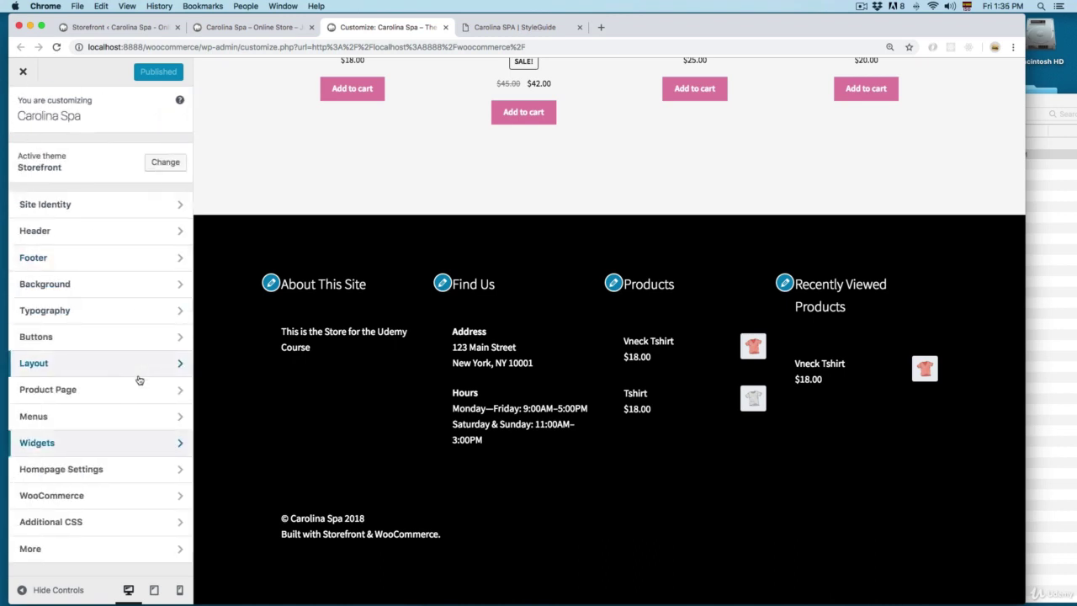
Review the Homepage Settings, including the pages available for the homepage and the posts page, without changing them.
{"action": "left_click", "coordinate": [83, 469]}
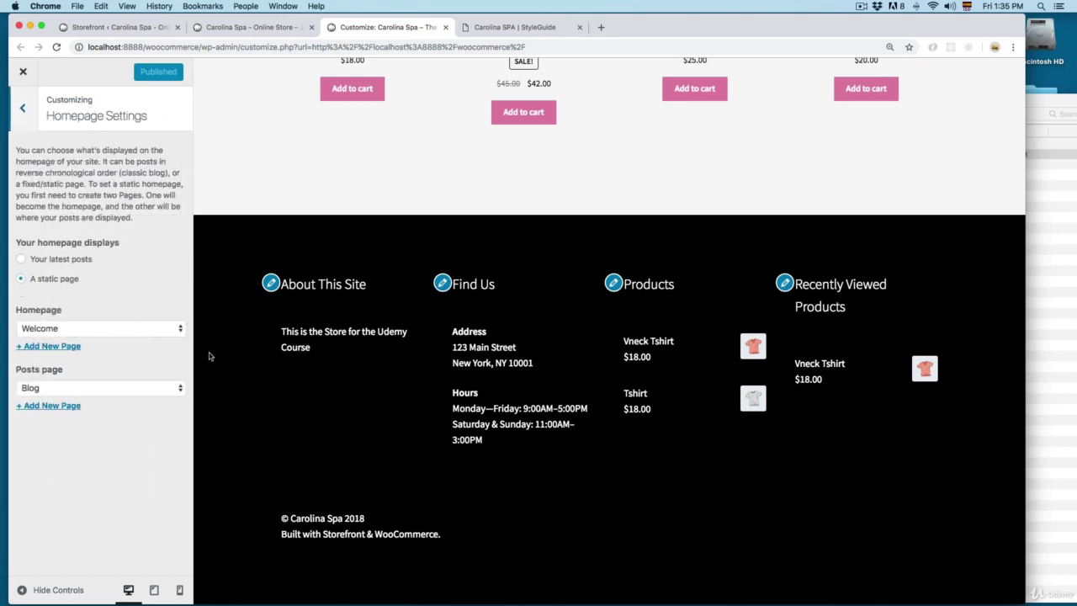
{"action": "left_click", "coordinate": [37, 328]}
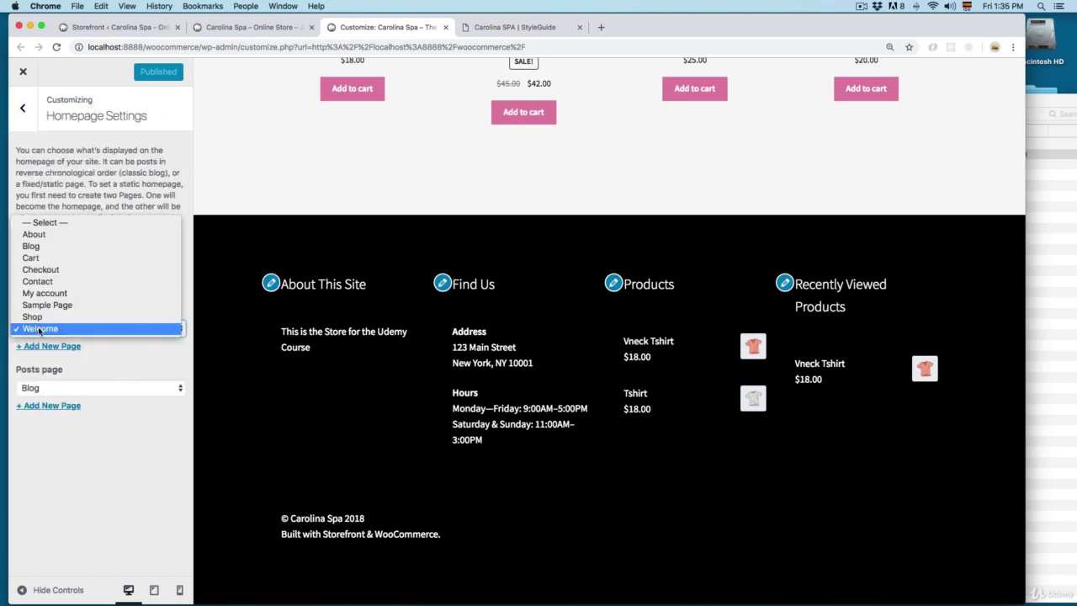
{"action": "left_click", "coordinate": [97, 387]}
{"action": "left_click", "coordinate": [89, 389]}
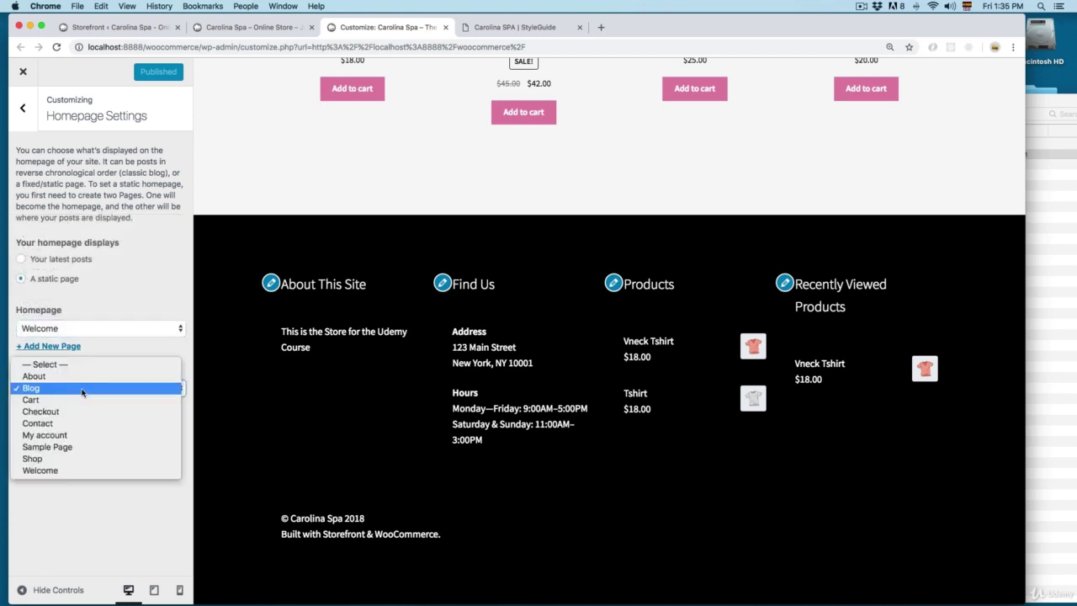
{"action": "left_click", "coordinate": [69, 203]}
{"action": "left_click", "coordinate": [23, 107]}
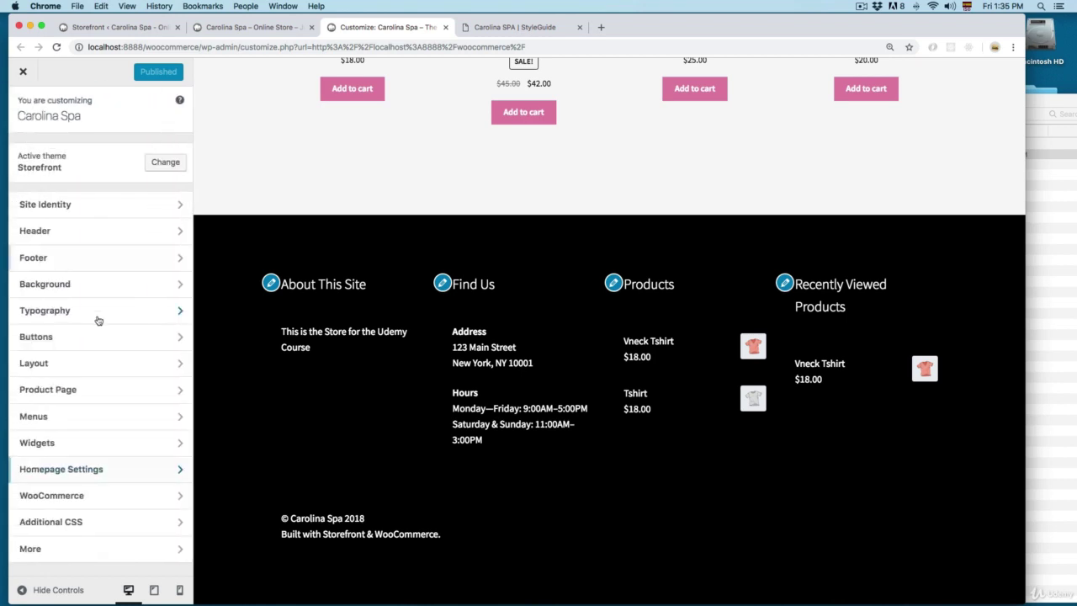
Replace the WooCommerce store notice text with "Use the Coupon: 20OFF to receive 20% off in your Cart Totals" and enable the notice.
{"action": "left_click", "coordinate": [78, 500]}
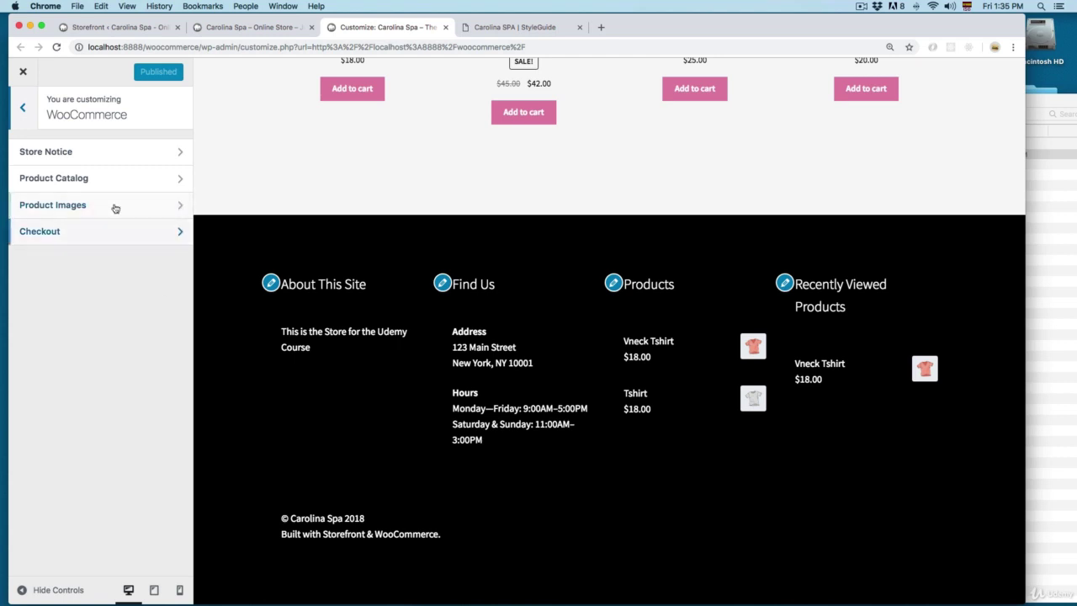
{"action": "left_click", "coordinate": [71, 157]}
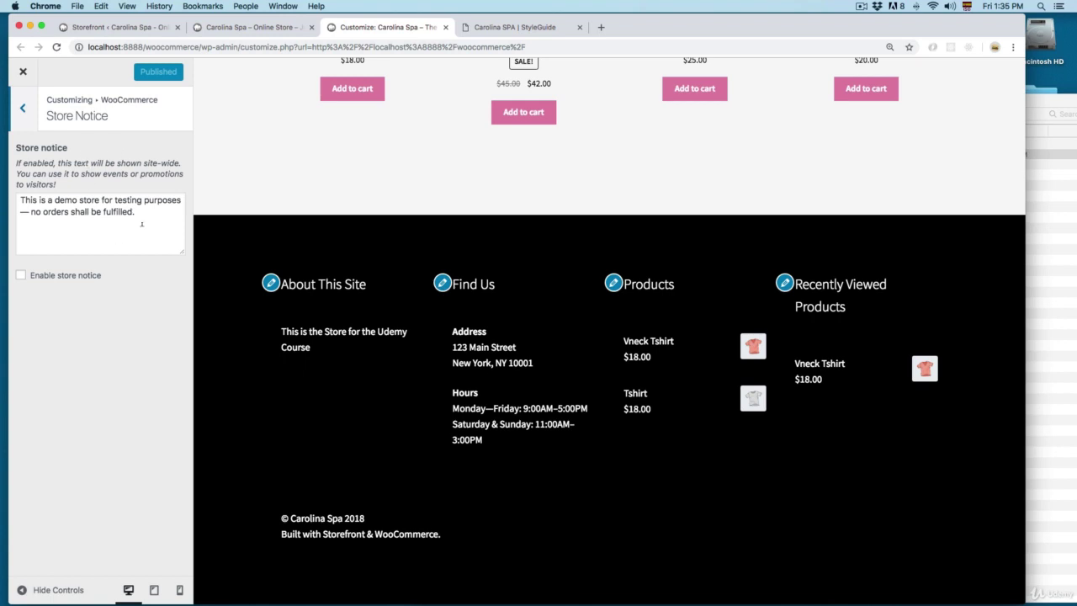
{"action": "left_click_drag", "start_coordinate": [127, 217], "coordinate": [25, 199]}
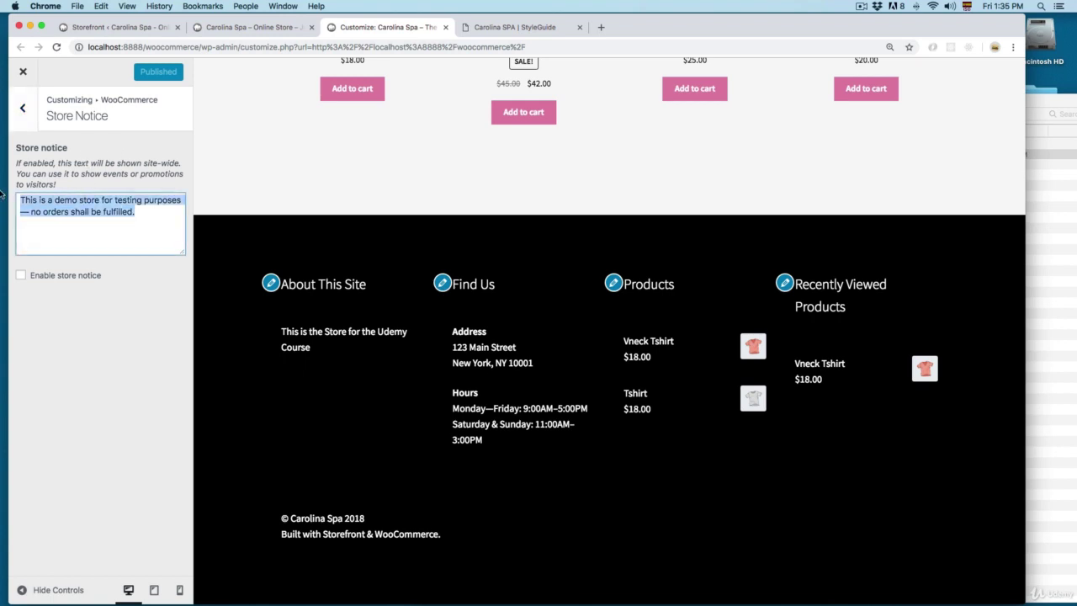
{"action": "type", "text": "Use"}
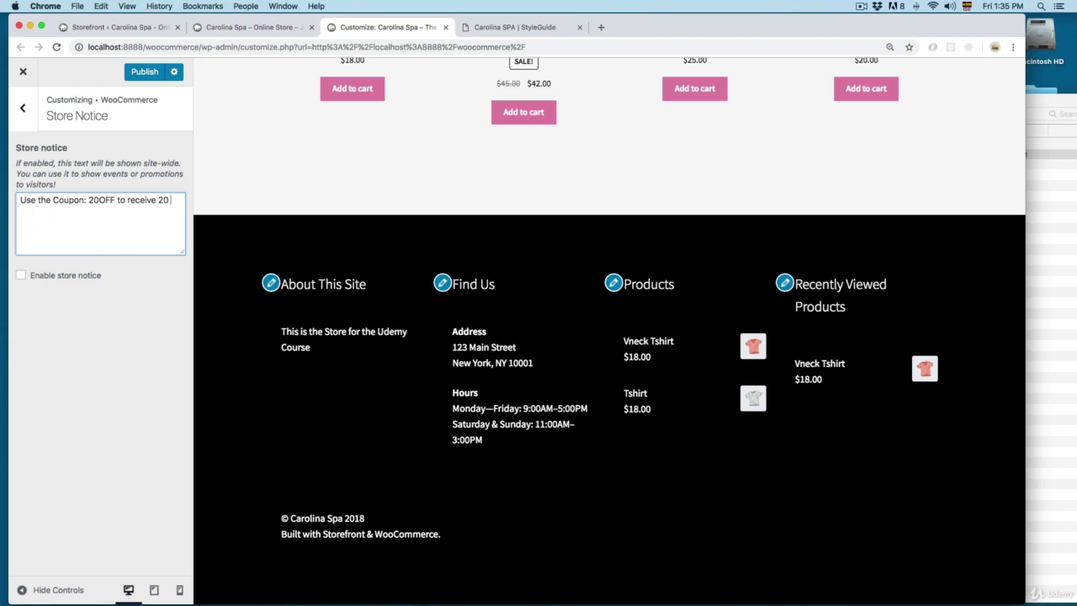
{"action": "type", "text": "ff in your Cart Totals"}
{"action": "left_click", "coordinate": [171, 197]}
{"action": "type", "text": "%"}
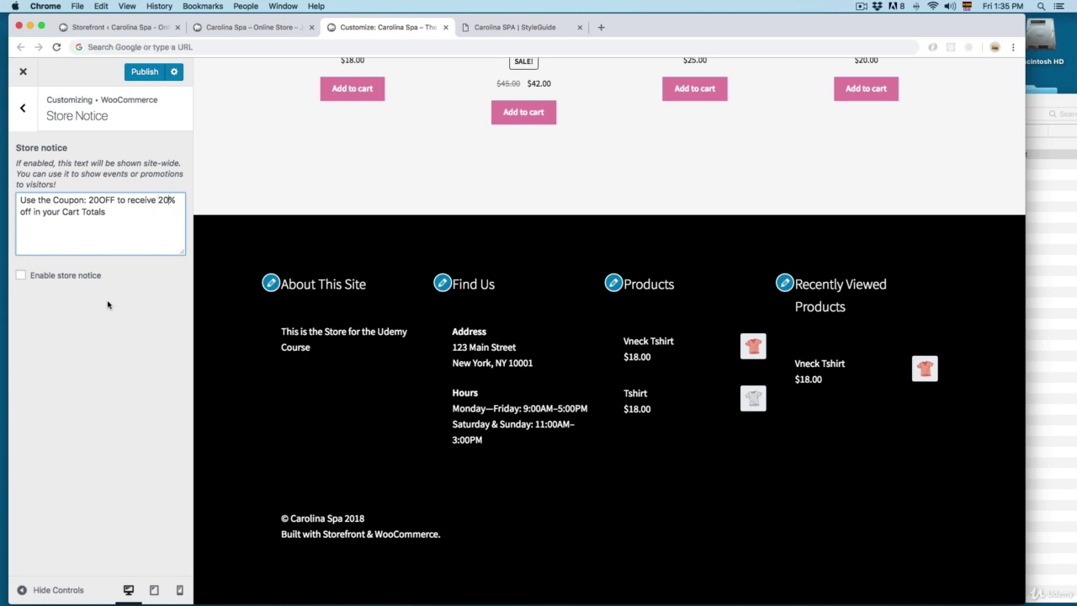
{"action": "left_click", "coordinate": [20, 275]}
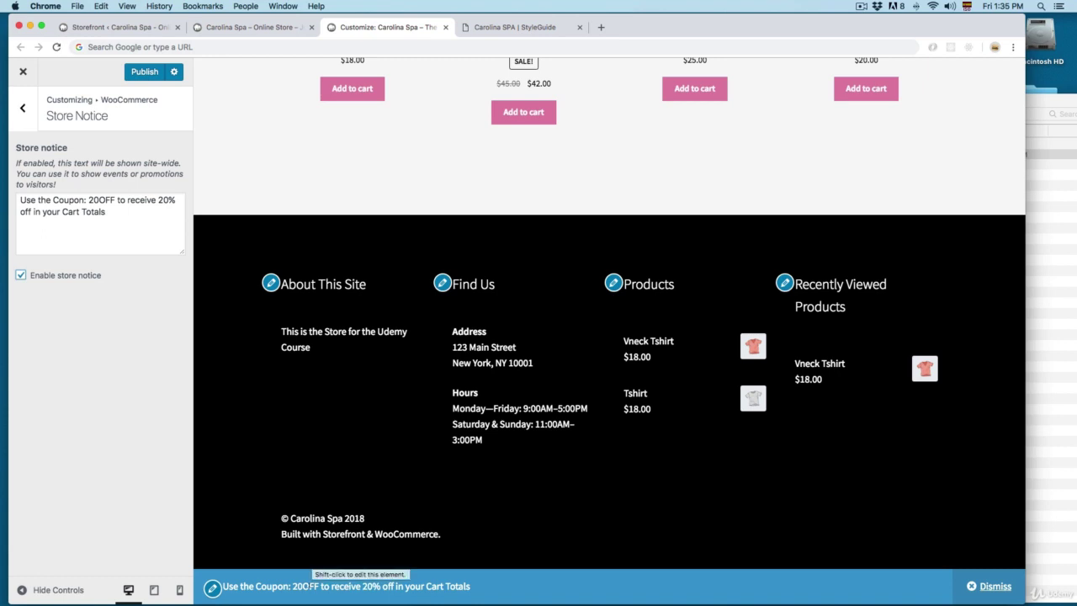
Change the coupon code in the store notice to OFF20 and check the notice banner in the preview.
{"action": "left_click", "coordinate": [99, 200]}
{"action": "key", "text": "BackSpace"}
{"action": "key", "text": "BackSpace"}
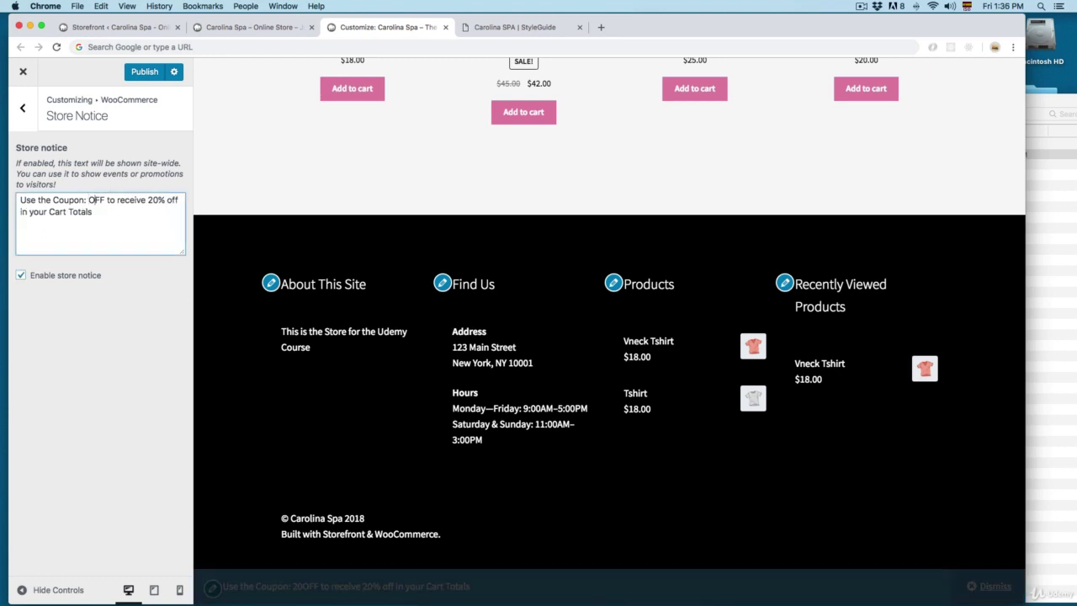
{"action": "type", "text": "20"}
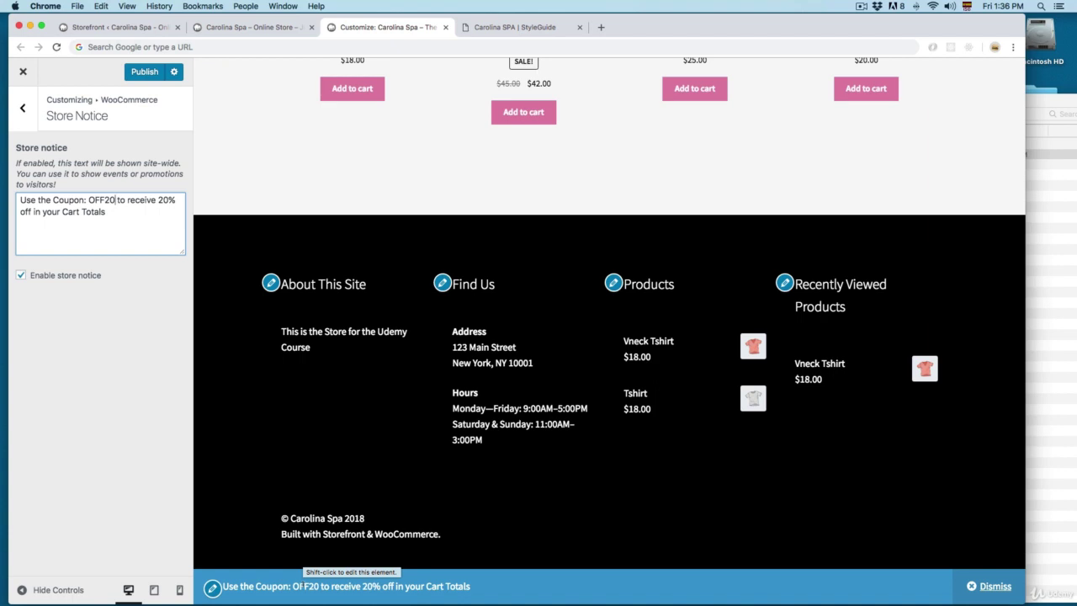
{"action": "left_click_drag", "start_coordinate": [248, 586], "coordinate": [471, 593]}
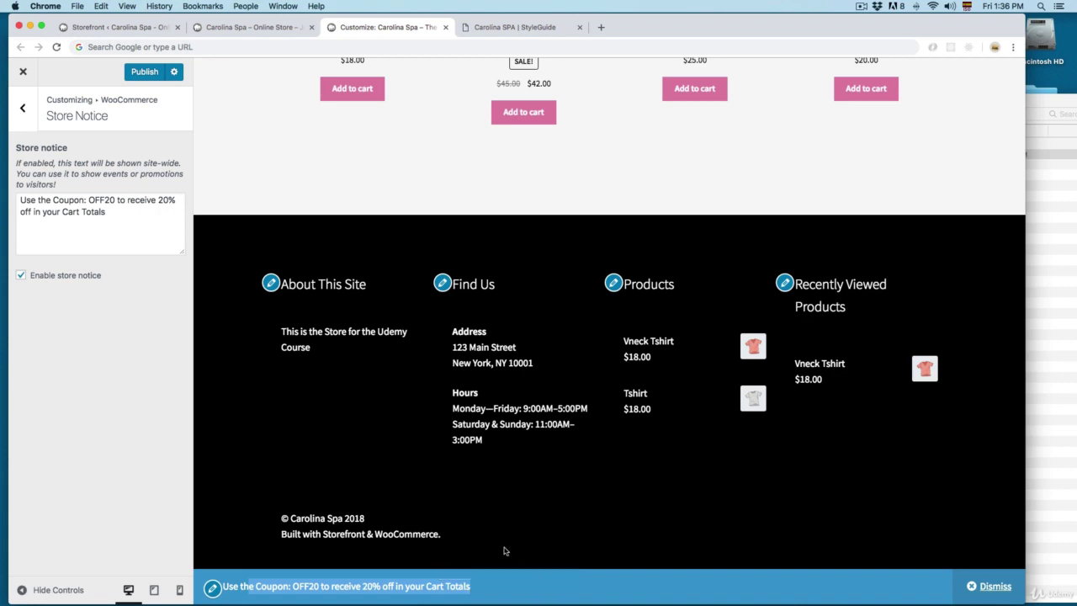
{"action": "left_click", "coordinate": [23, 108]}
Try 2, 4 and 6 products per row in the WooCommerce Product Catalog settings and compare the shop page preview.
{"action": "left_click", "coordinate": [87, 184]}
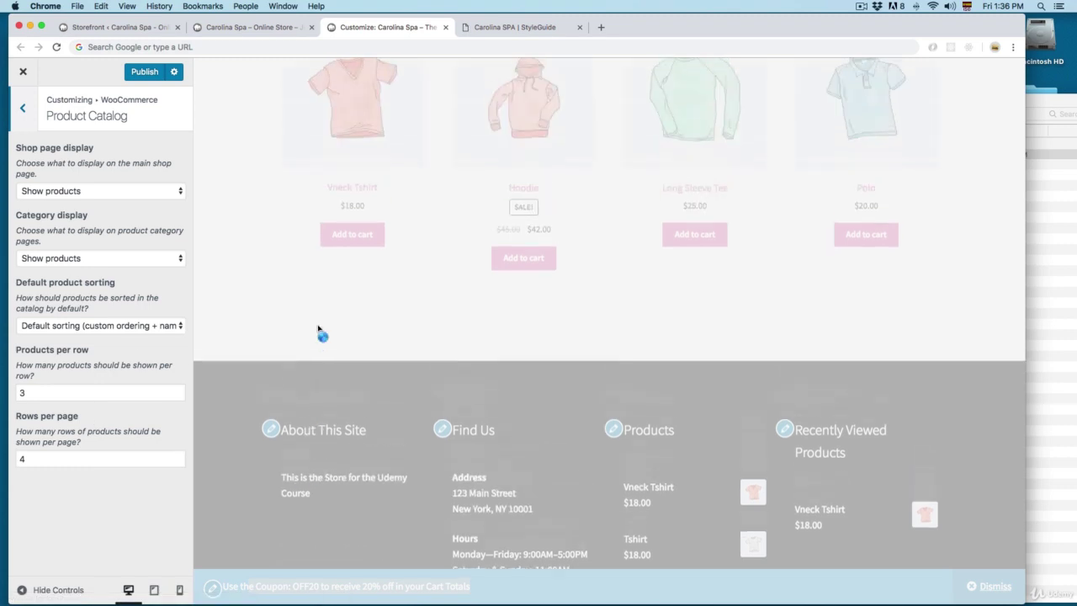
{"action": "scroll", "coordinate": [319, 335], "scroll_direction": "up", "scroll_amount": 5}
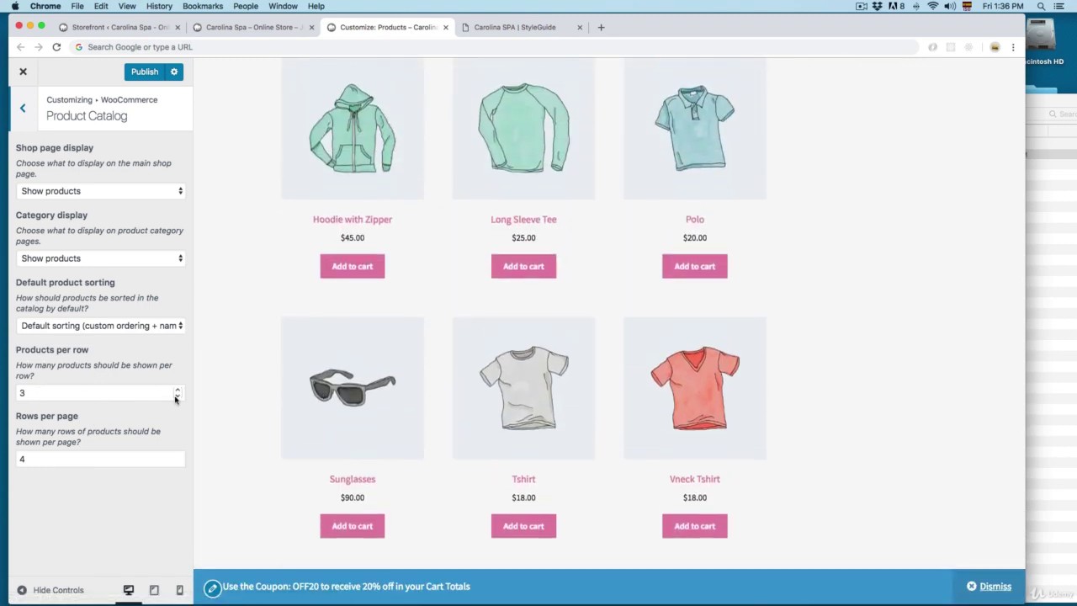
{"action": "left_click", "coordinate": [177, 398]}
{"action": "key", "text": "Down"}
{"action": "key", "text": "Tab"}
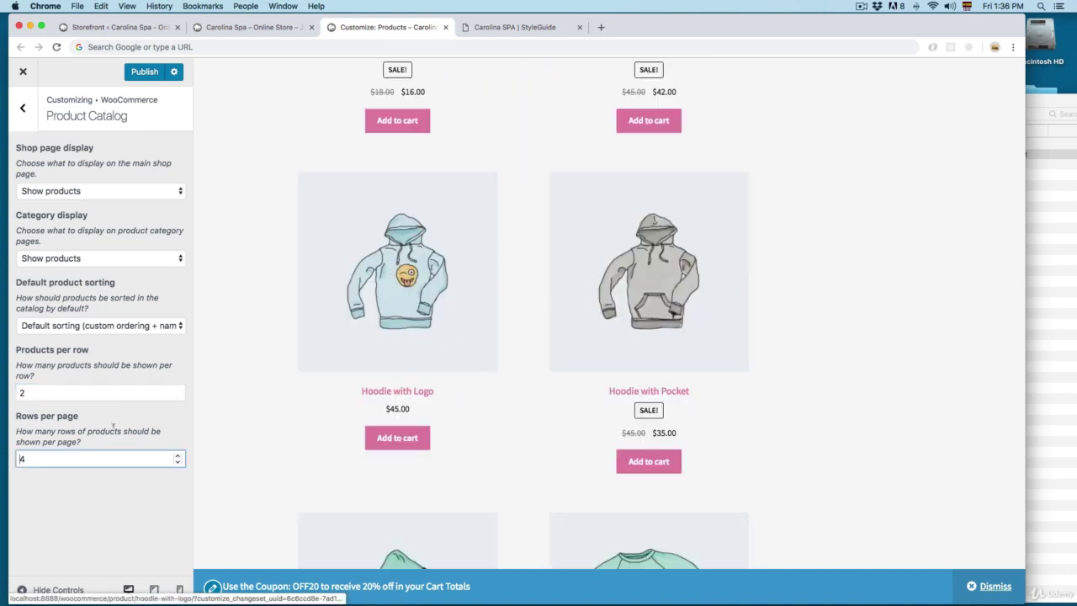
{"action": "left_click", "coordinate": [177, 394]}
{"action": "key", "text": "Up"}
{"action": "key", "text": "Up"}
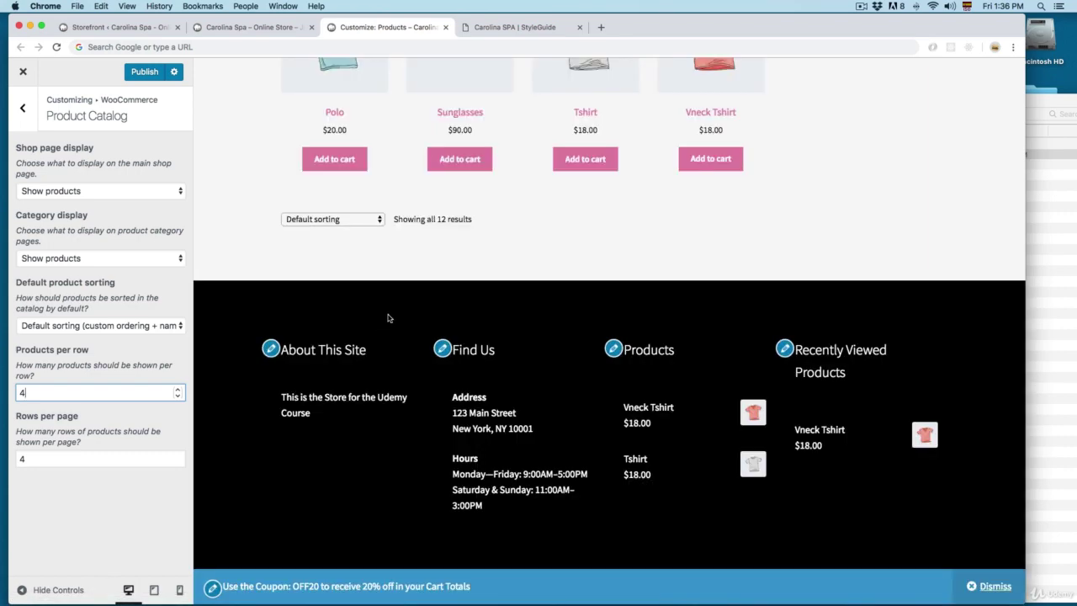
{"action": "scroll", "coordinate": [433, 205], "scroll_direction": "up", "scroll_amount": 8}
{"action": "scroll", "coordinate": [563, 316], "scroll_direction": "up", "scroll_amount": 2}
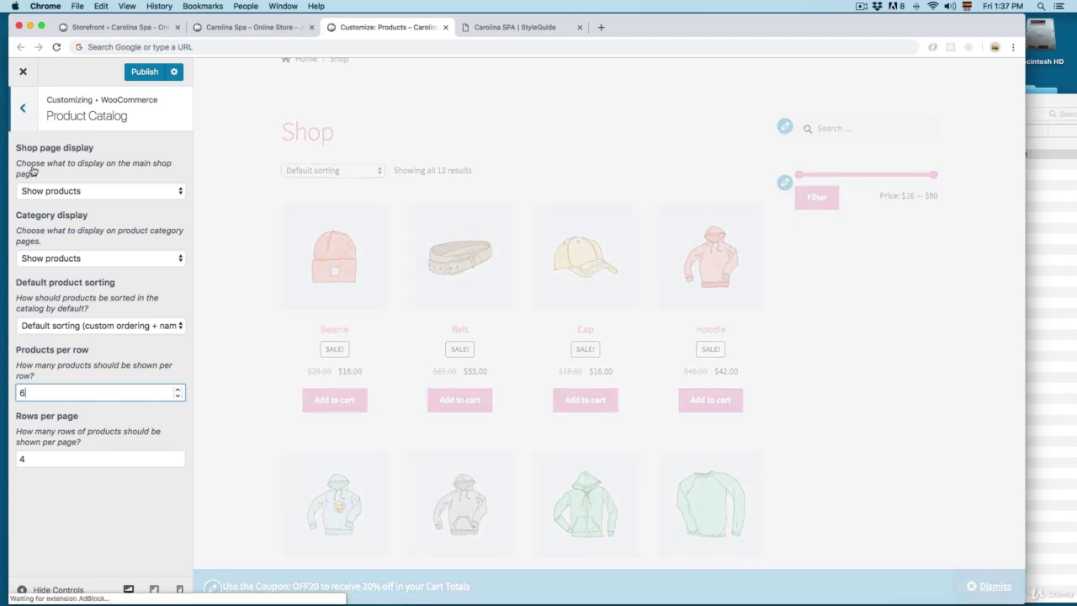
Set the Product Catalog's products per row to 3 and return to the WooCommerce settings list.
{"action": "left_click_drag", "start_coordinate": [96, 388], "coordinate": [10, 388]}
{"action": "type", "text": "3"}
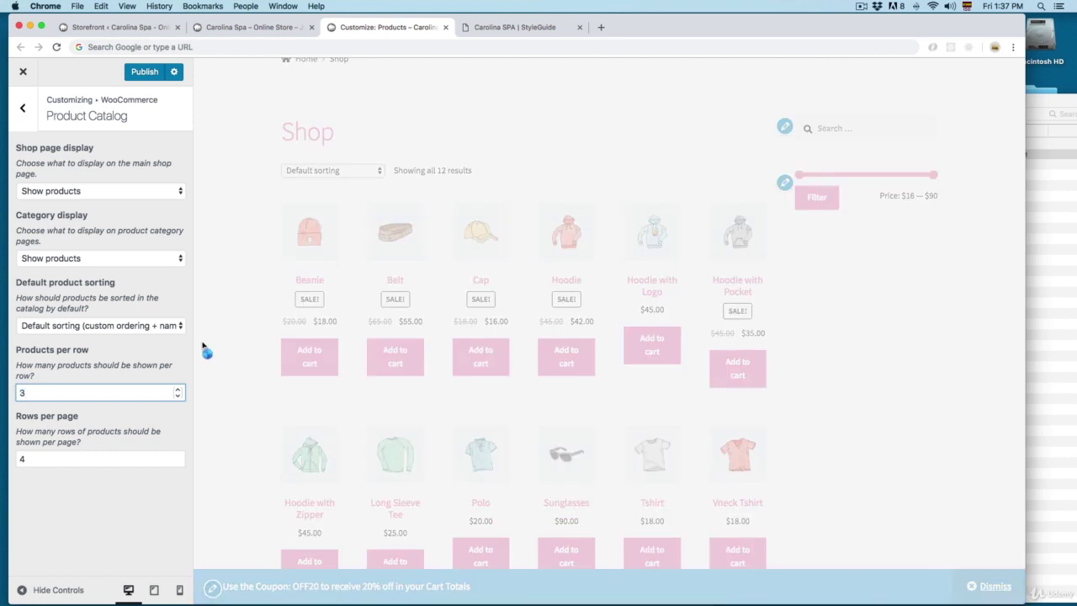
{"action": "left_click", "coordinate": [73, 416]}
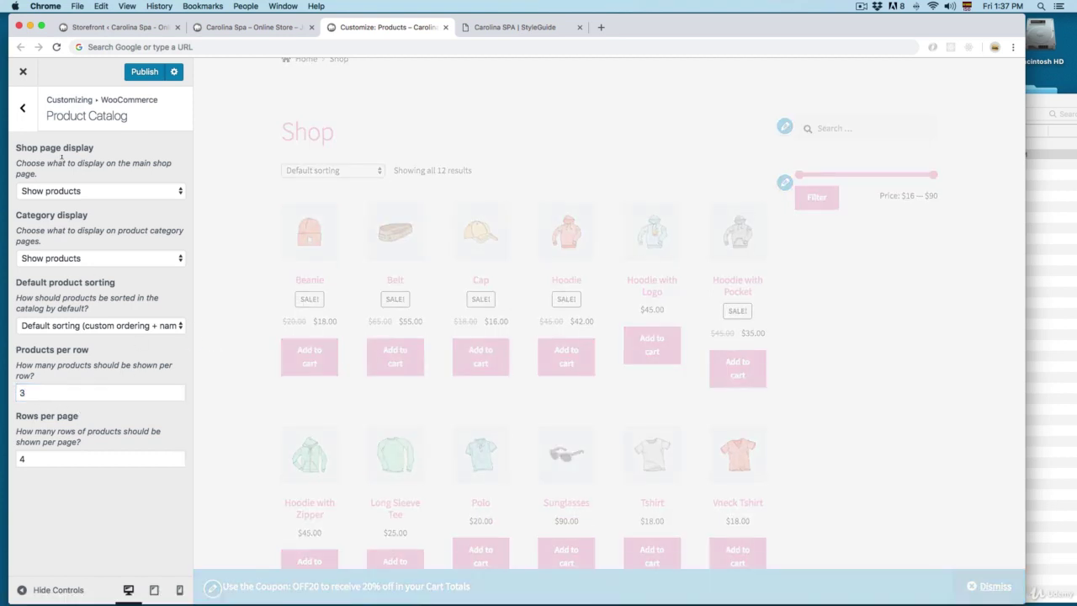
{"action": "left_click", "coordinate": [22, 108]}
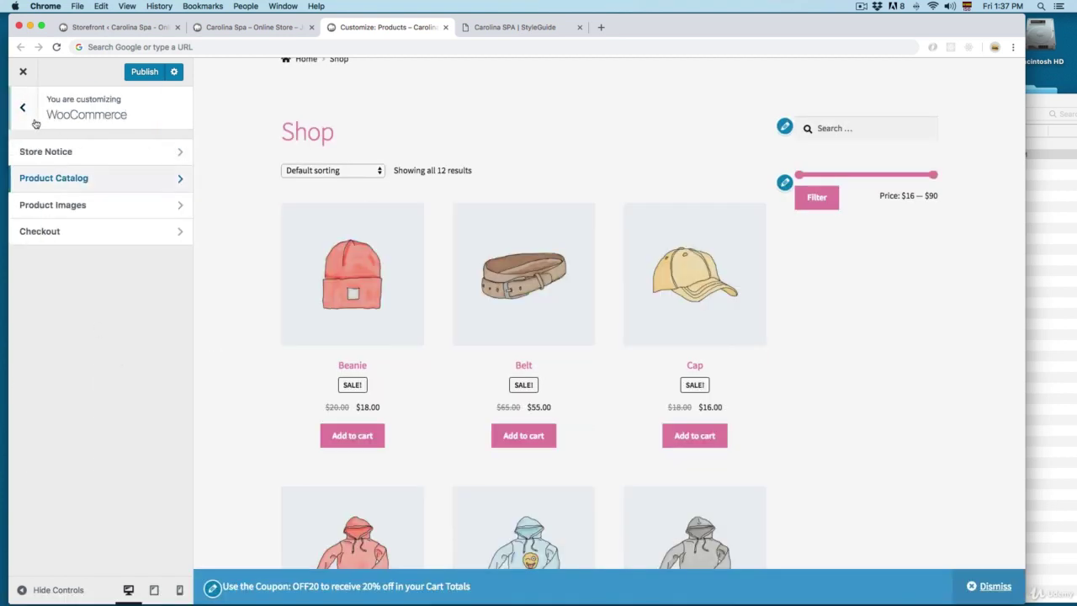
Review the WooCommerce Product Images options, and open the Checkout settings to examine the billing form's Company name field in the preview.
{"action": "left_click", "coordinate": [83, 207]}
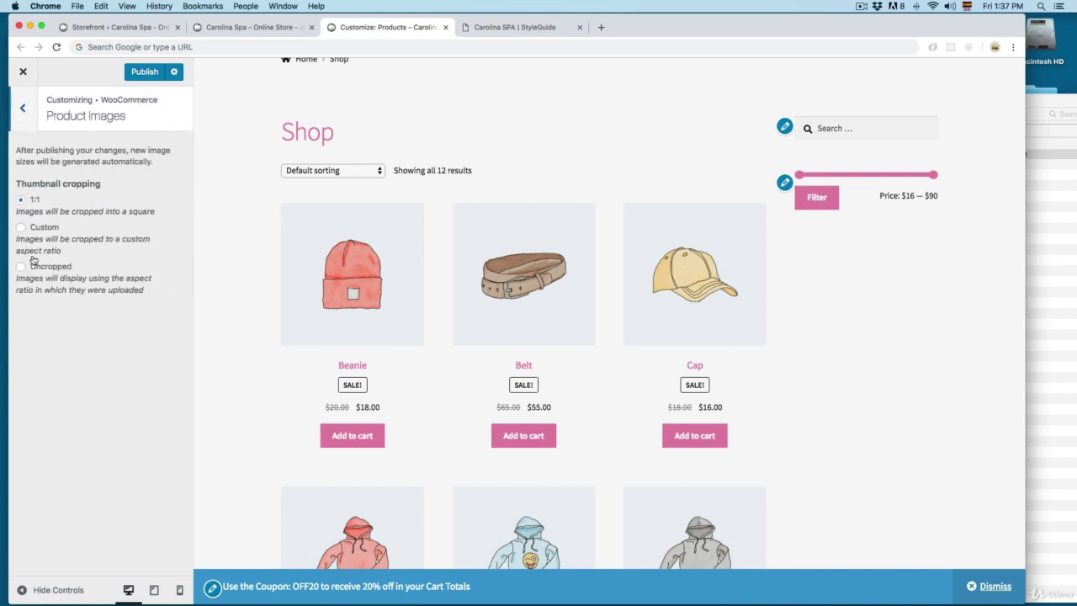
{"action": "left_click", "coordinate": [28, 125]}
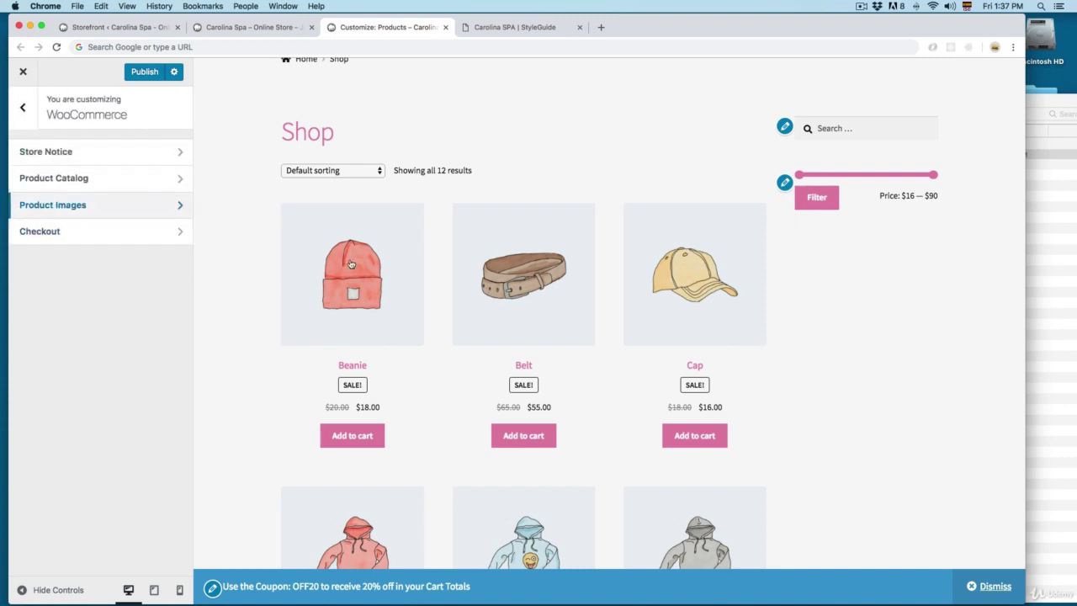
{"action": "left_click", "coordinate": [52, 233]}
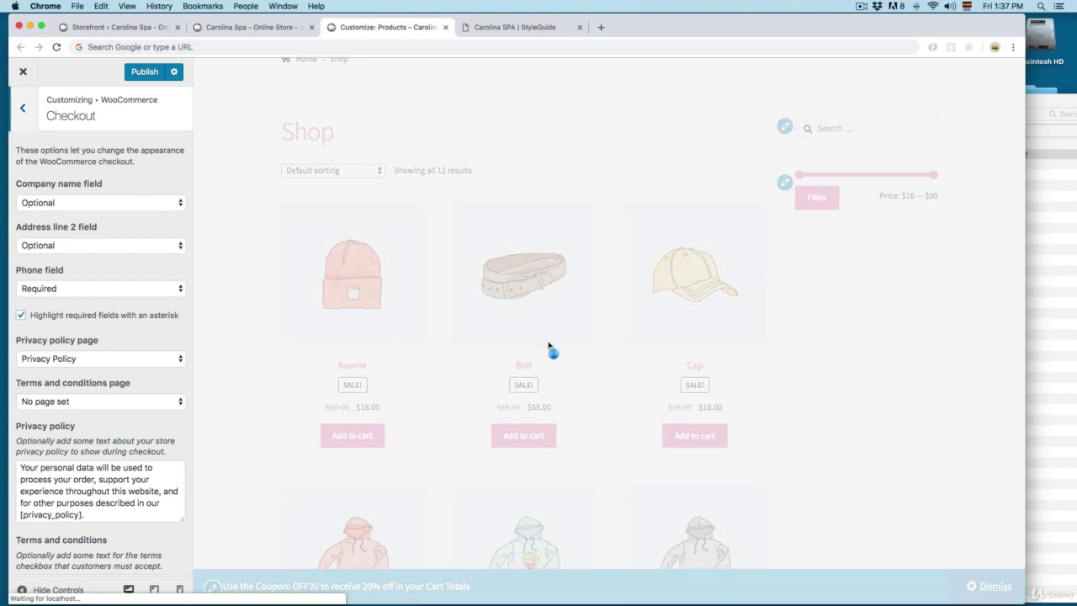
{"action": "scroll", "coordinate": [440, 366], "scroll_direction": "down", "scroll_amount": 1}
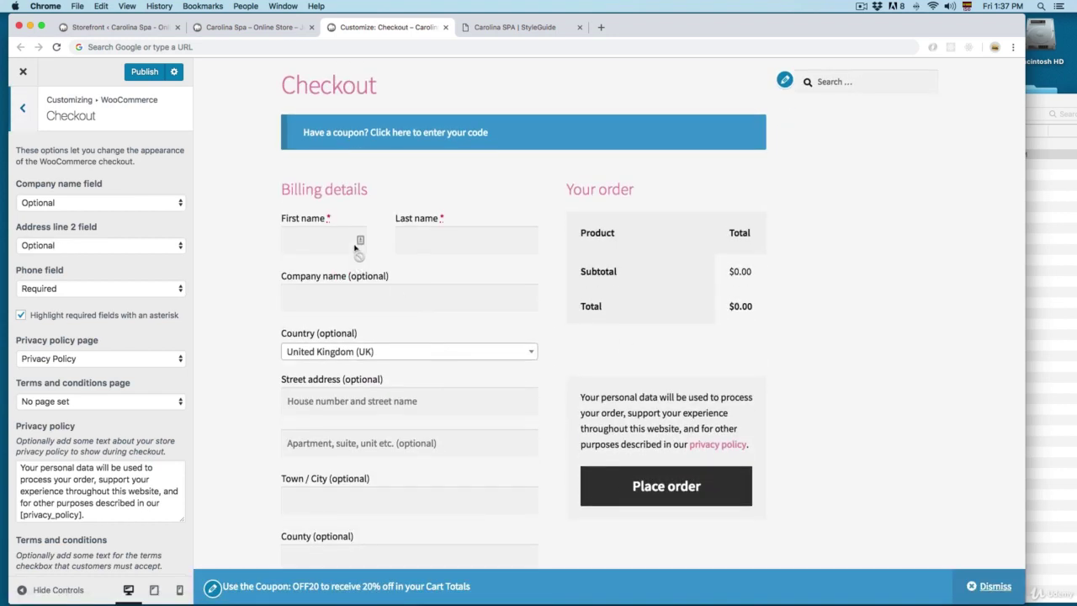
{"action": "left_click_drag", "start_coordinate": [298, 280], "coordinate": [356, 277]}
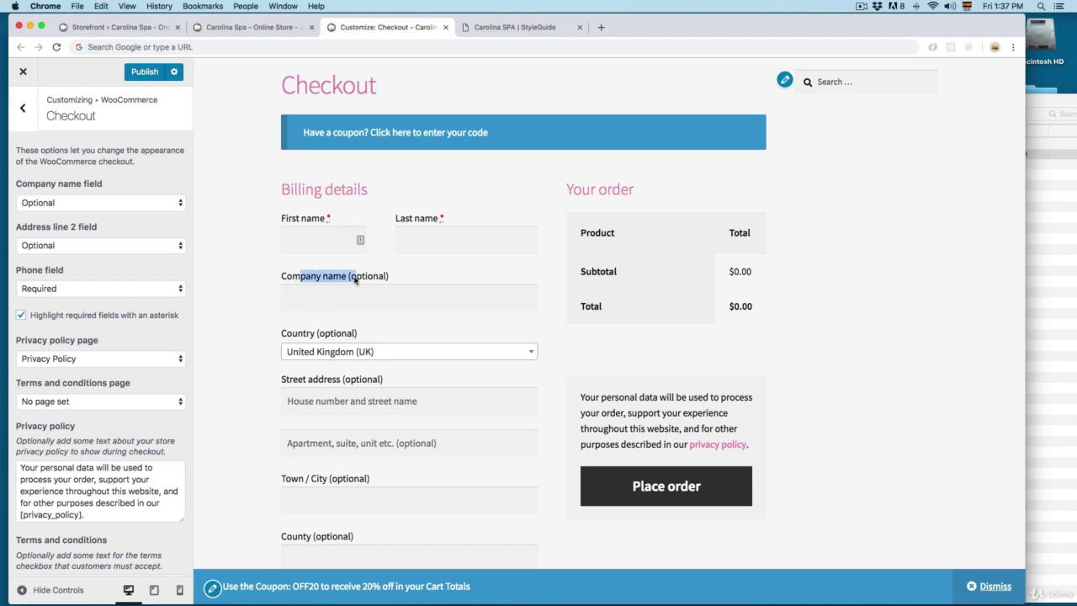
Try the Hidden option for the checkout's Company name field, set it to Required instead, and review the remaining checkout options.
{"action": "left_click", "coordinate": [68, 203]}
{"action": "left_click", "coordinate": [47, 186]}
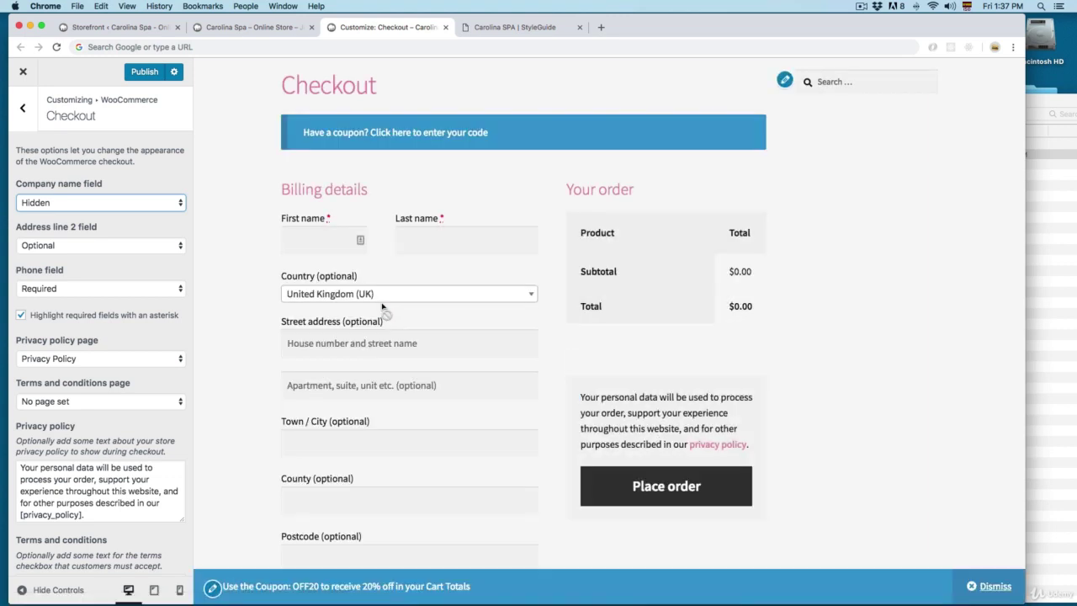
{"action": "left_click", "coordinate": [142, 205]}
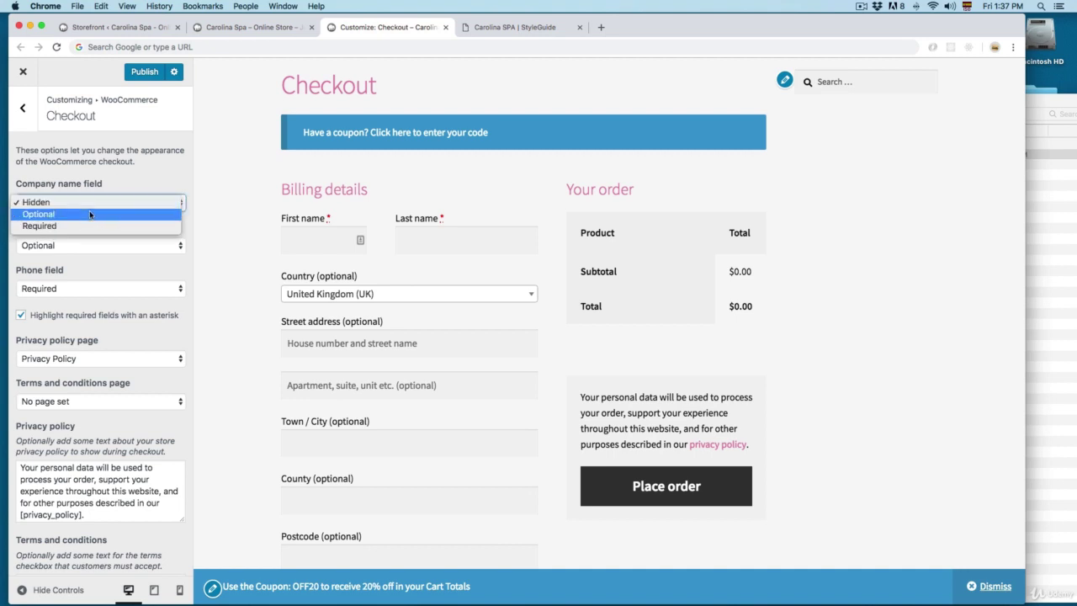
{"action": "left_click", "coordinate": [60, 224]}
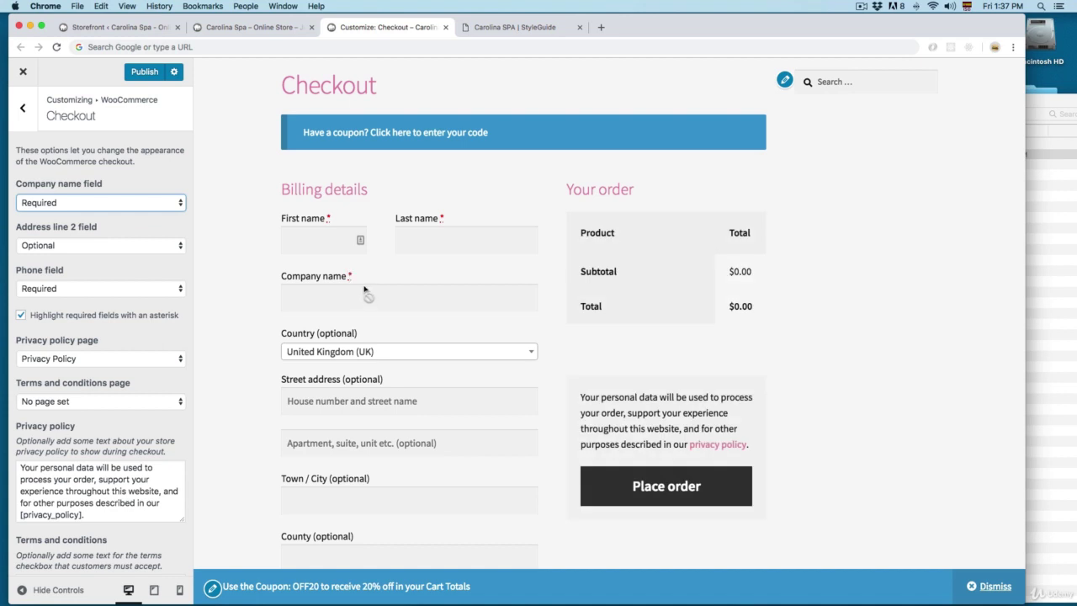
{"action": "scroll", "coordinate": [69, 271], "scroll_direction": "down", "scroll_amount": 1}
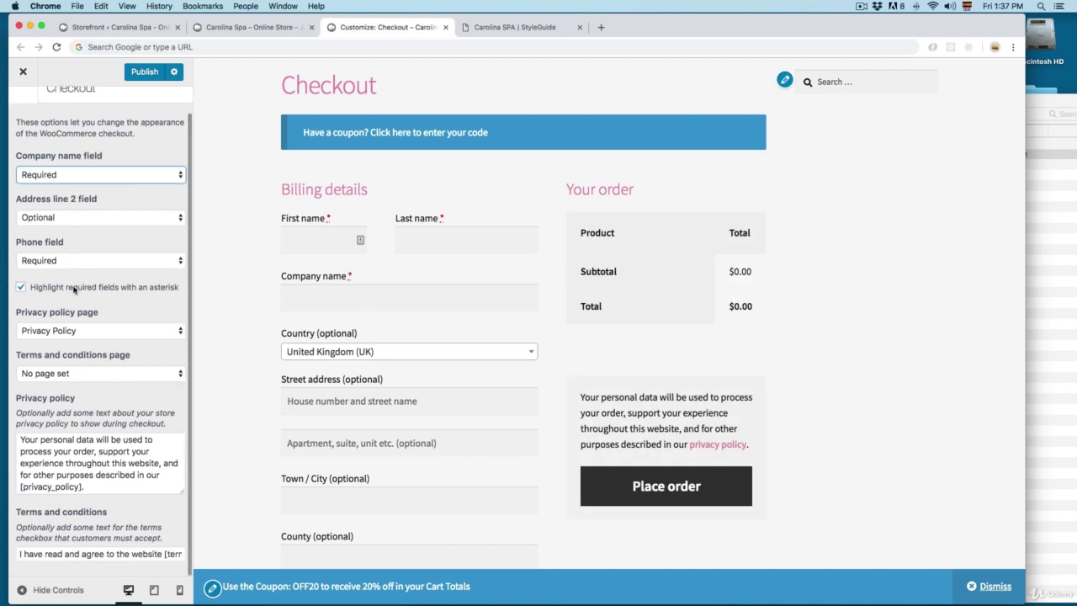
{"action": "scroll", "coordinate": [74, 289], "scroll_direction": "up", "scroll_amount": 1}
{"action": "scroll", "coordinate": [83, 309], "scroll_direction": "down", "scroll_amount": 1}
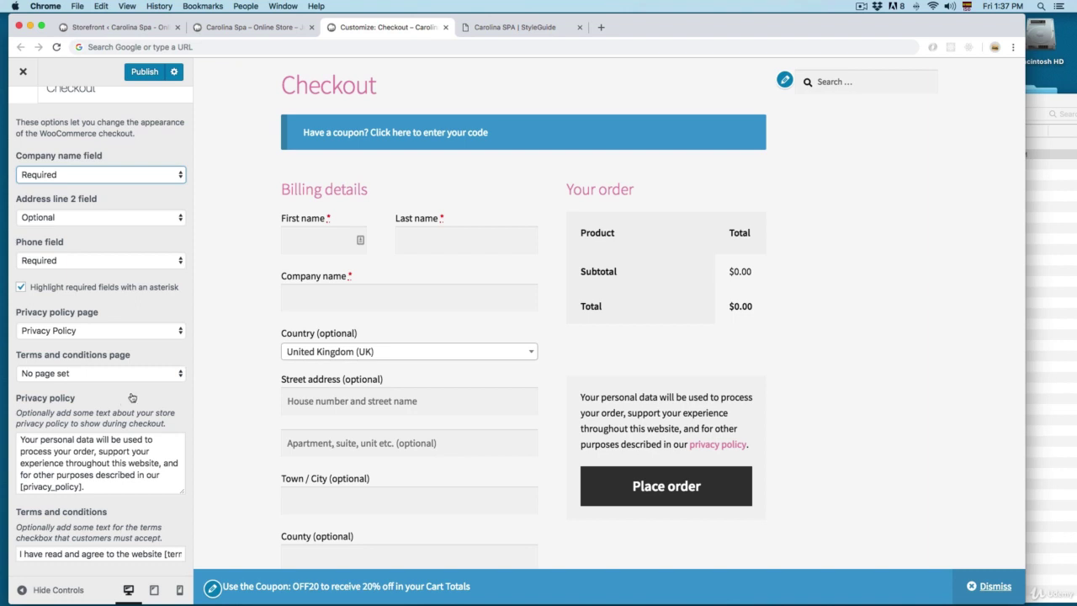
{"action": "scroll", "coordinate": [126, 298], "scroll_direction": "up", "scroll_amount": 2}
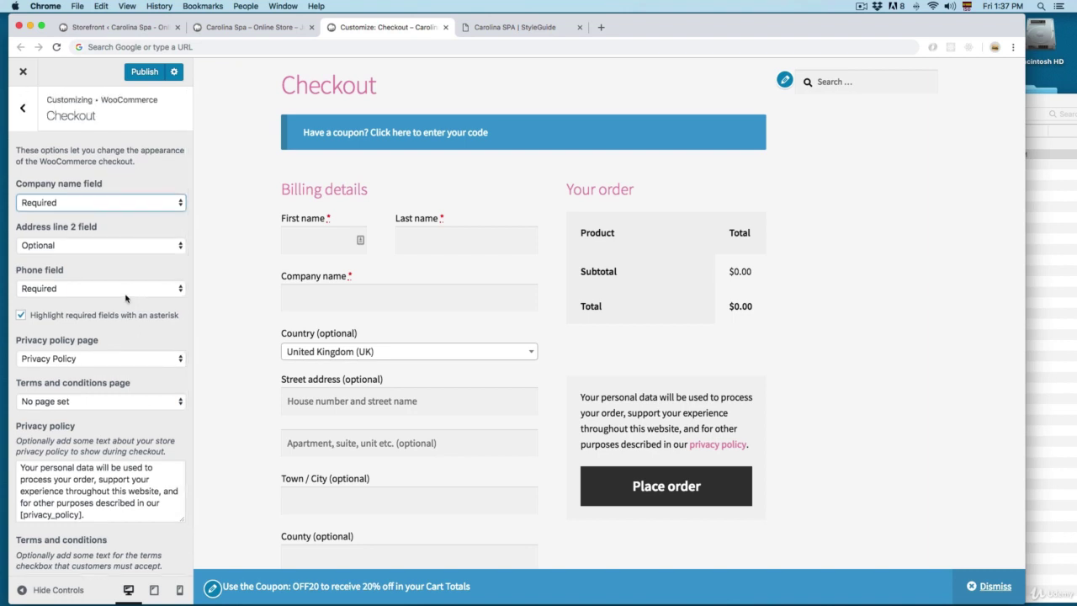
Leave the WooCommerce settings and look through the Additional CSS and More sections of the theme customizer.
{"action": "left_click", "coordinate": [24, 109]}
{"action": "left_click", "coordinate": [24, 109]}
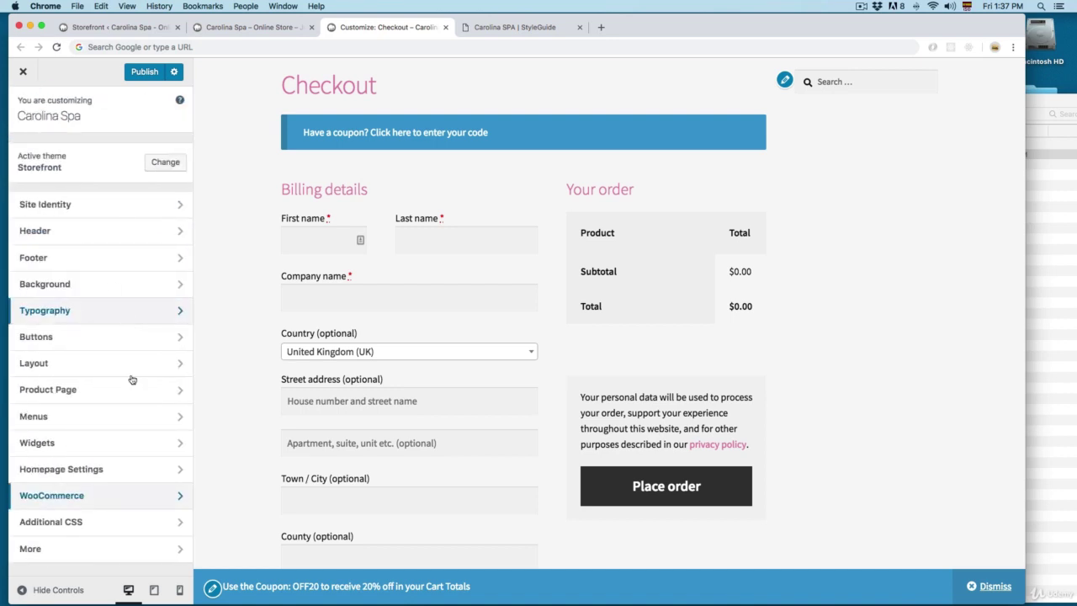
{"action": "left_click", "coordinate": [92, 522]}
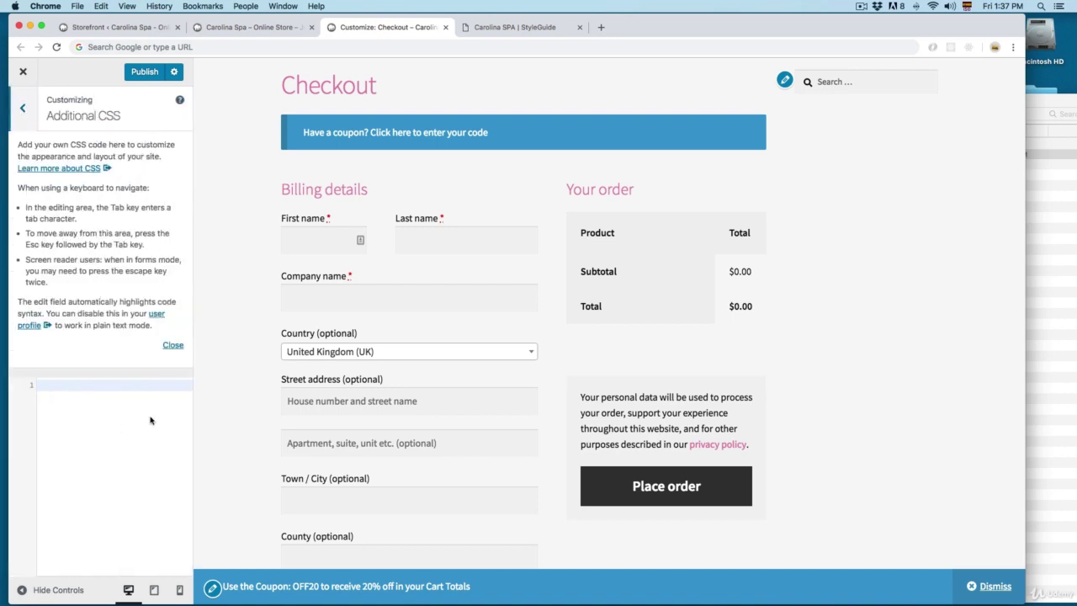
{"action": "left_click", "coordinate": [95, 401]}
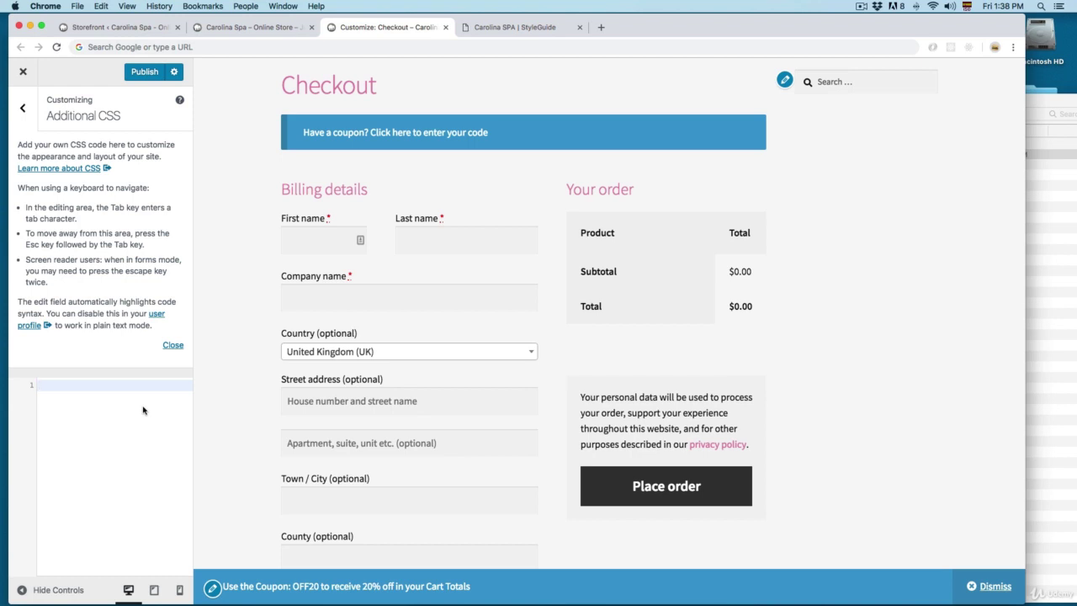
{"action": "left_click", "coordinate": [22, 110]}
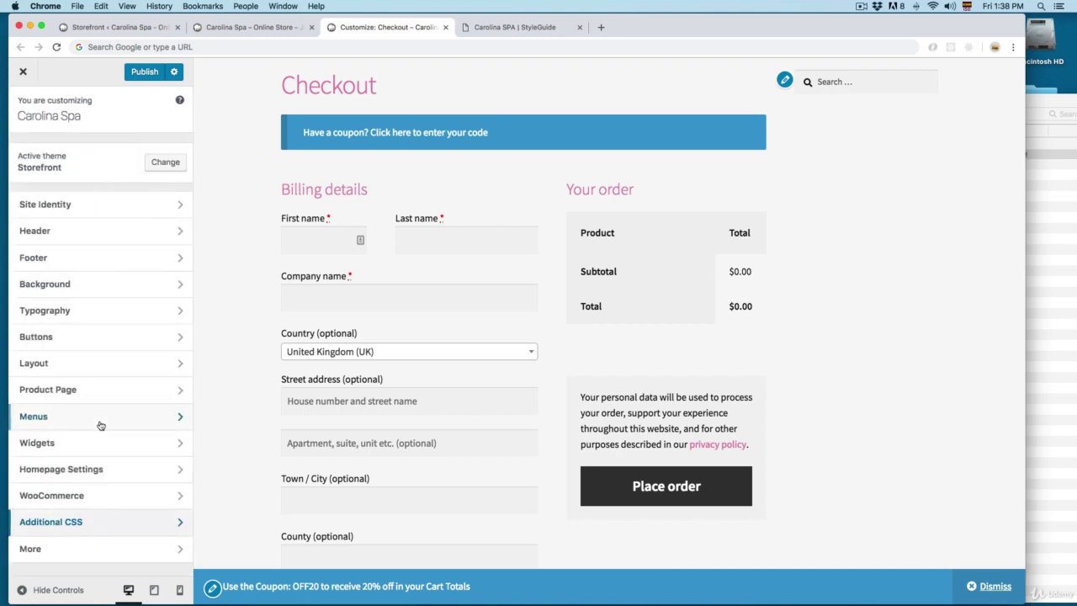
{"action": "left_click", "coordinate": [34, 549]}
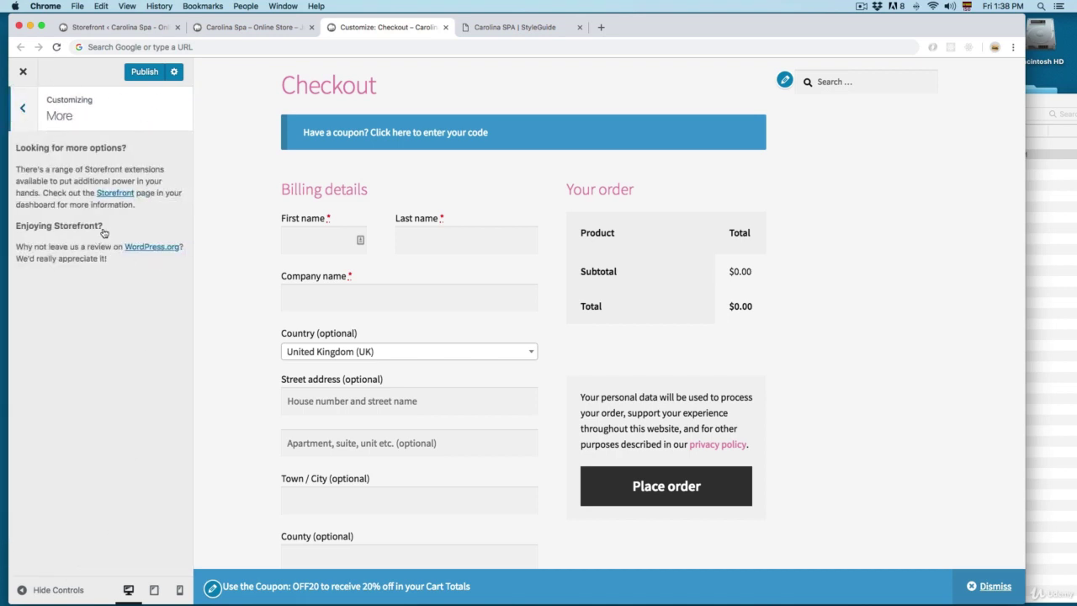
{"action": "left_click", "coordinate": [26, 109]}
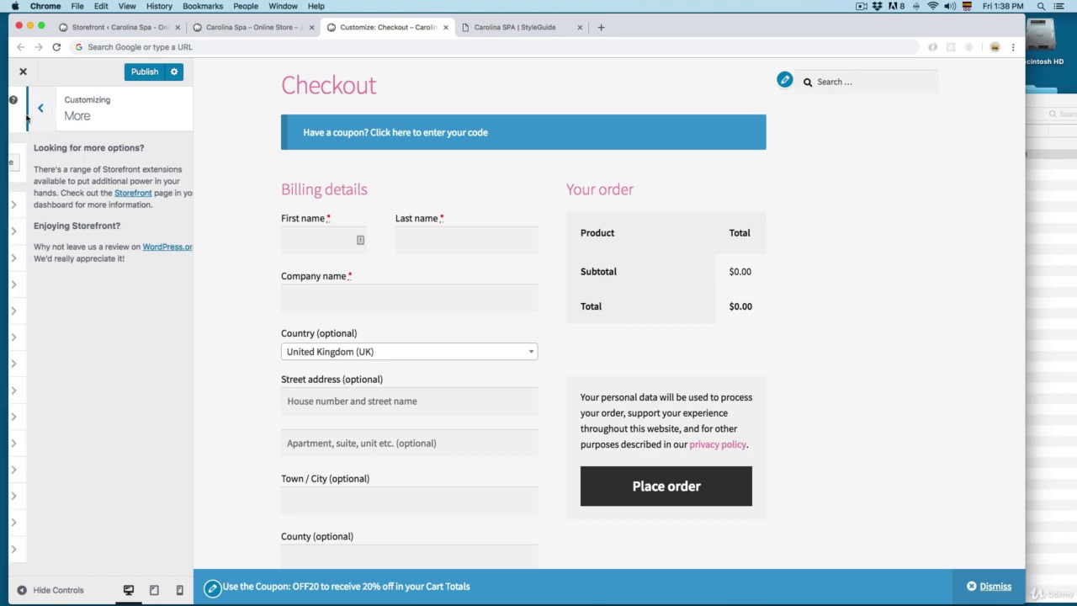
Publish the theme customizations, close the customizer, and review the live homepage from header to Best Sellers.
{"action": "left_click", "coordinate": [146, 75]}
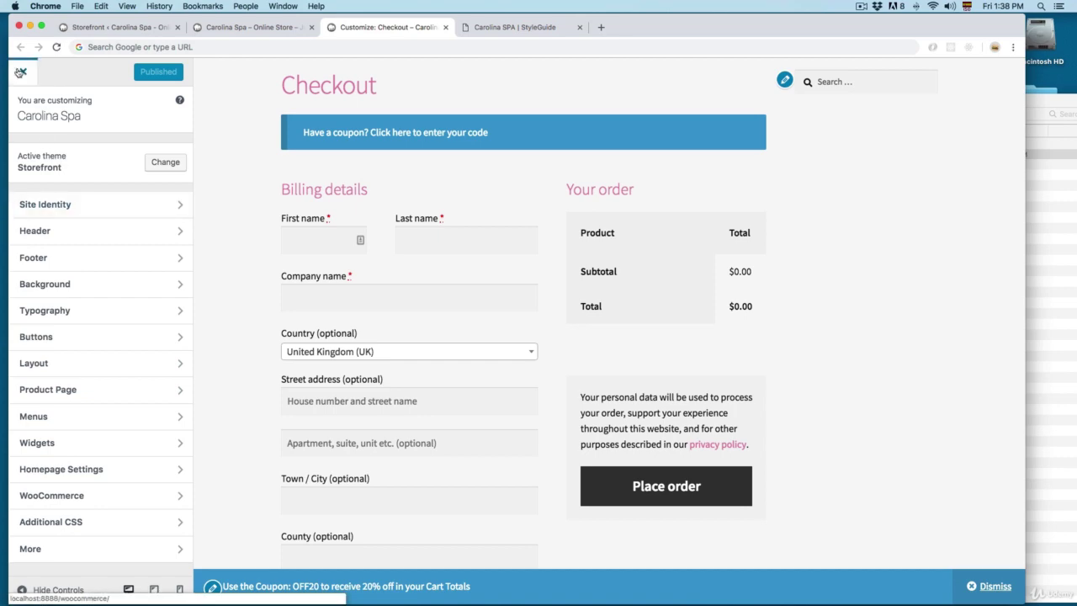
{"action": "left_click", "coordinate": [32, 81]}
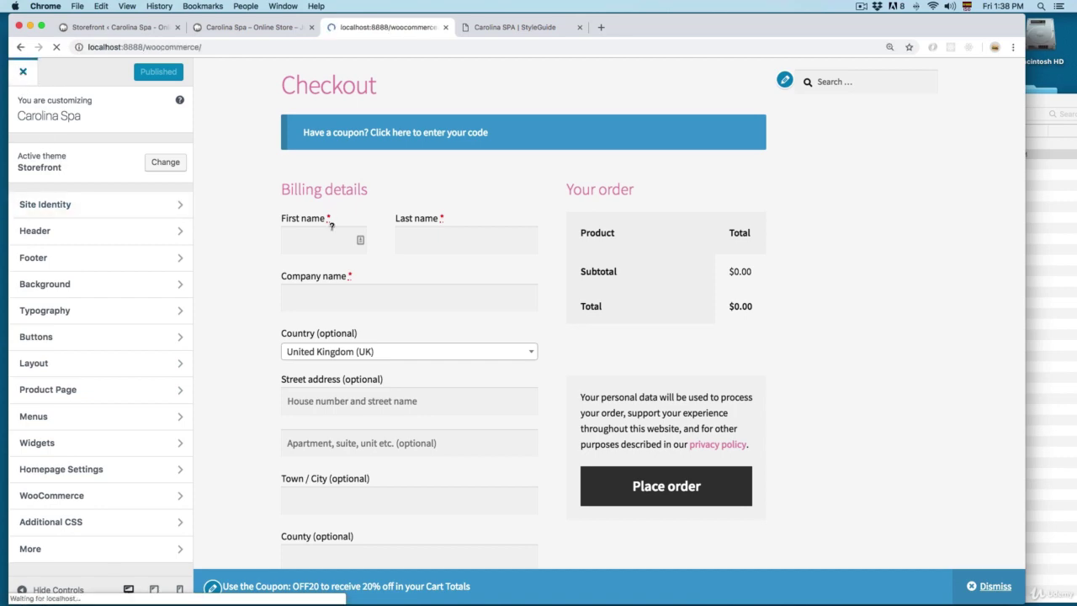
{"action": "scroll", "coordinate": [339, 220], "scroll_direction": "down", "scroll_amount": 10}
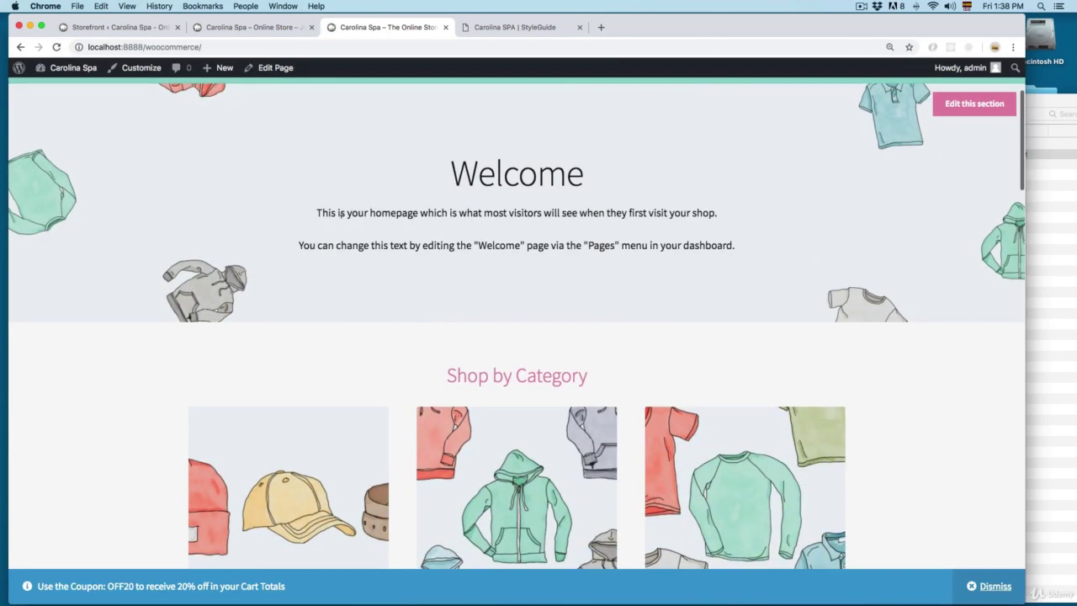
{"action": "scroll", "coordinate": [341, 227], "scroll_direction": "down", "scroll_amount": 20}
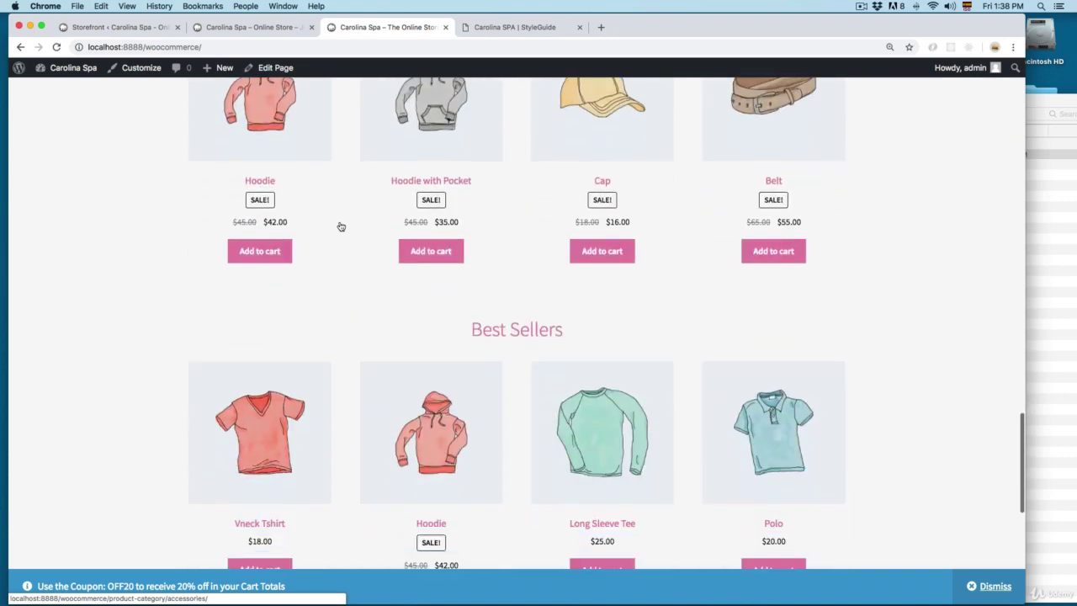
{"action": "scroll", "coordinate": [341, 227], "scroll_direction": "up", "scroll_amount": 20}
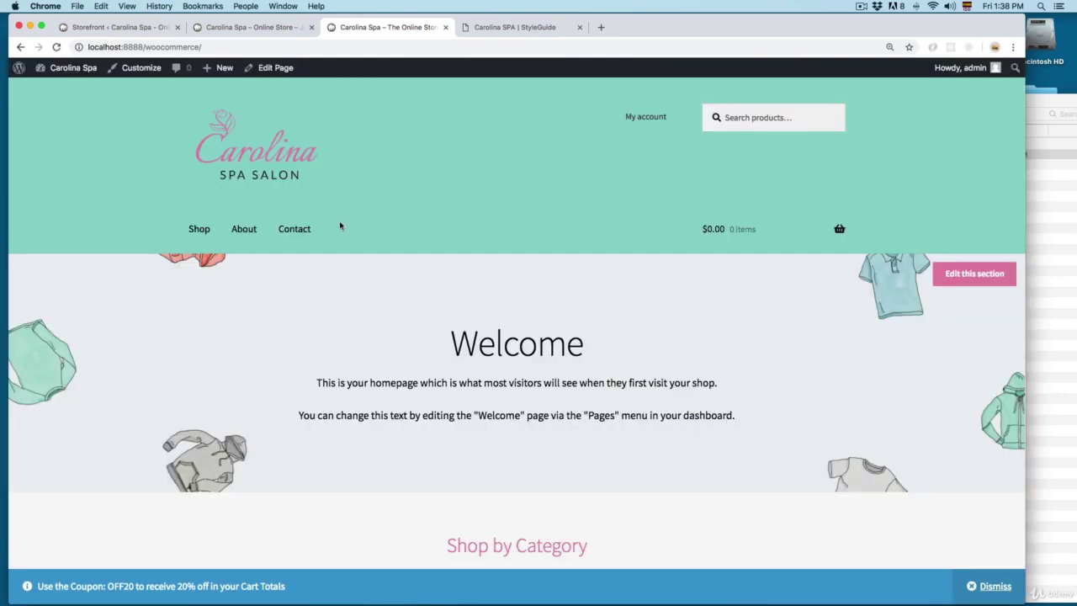